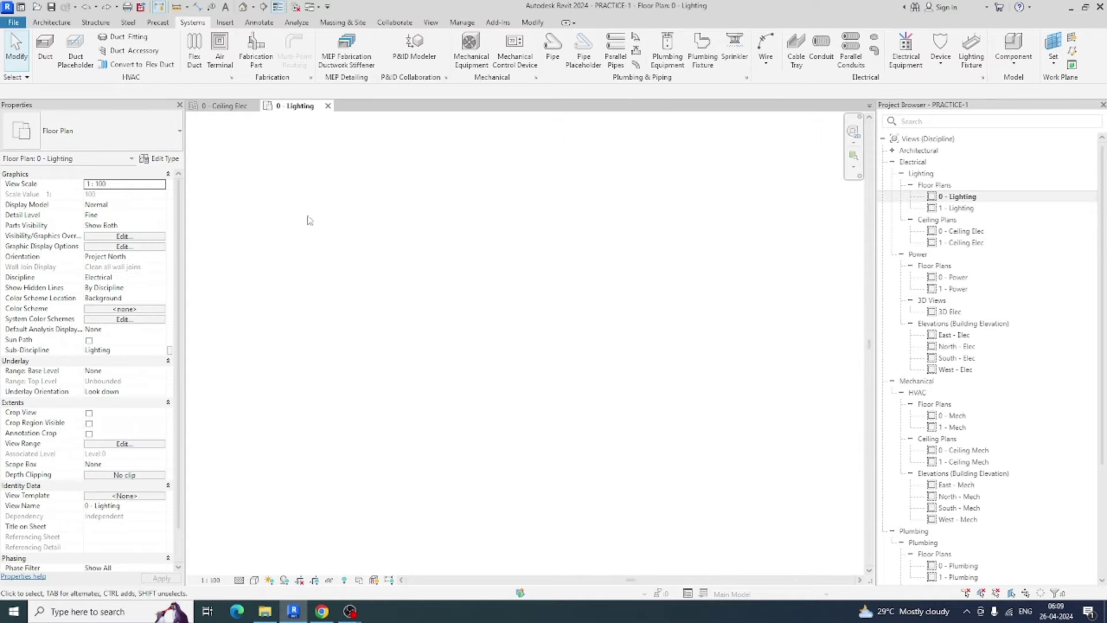
Switch the ribbon to the Architecture tab to reach the building tools
left_click(54, 24)
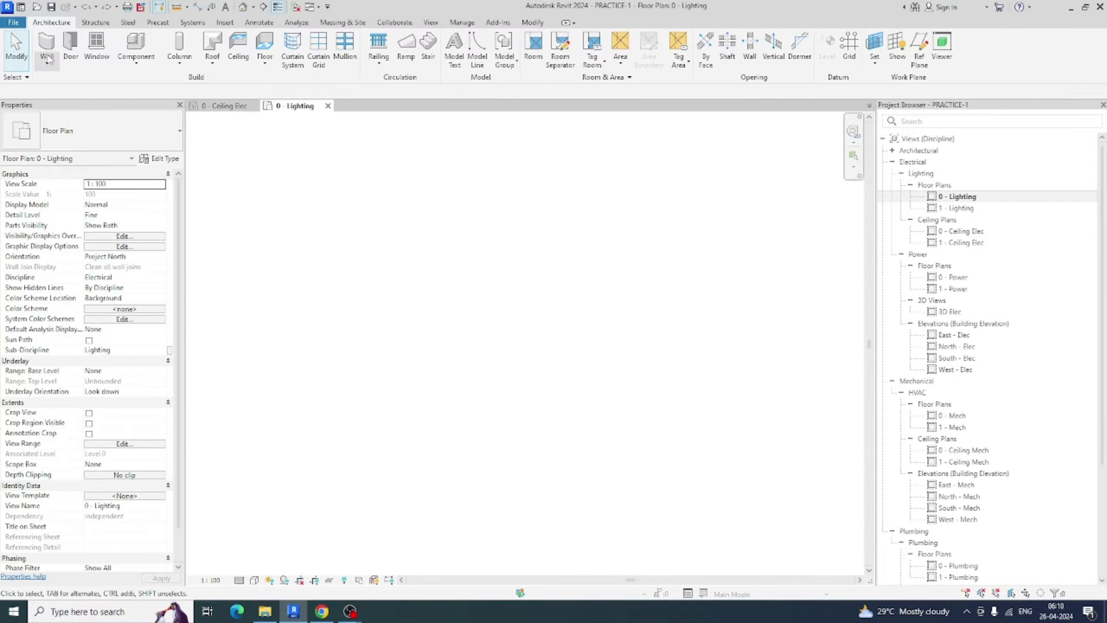
Draw the first two Generic 200mm walls, 6000 across and 6000 down
left_click(47, 46)
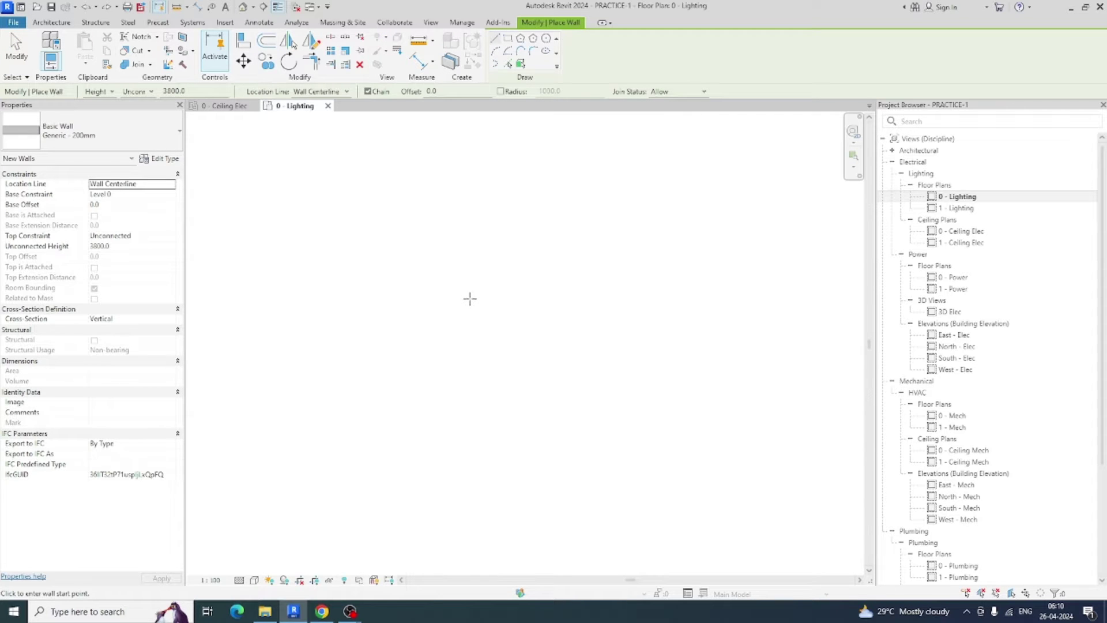
left_click(491, 294)
middle_click_drag(607, 294, 501, 300)
type("6")
key("Return")
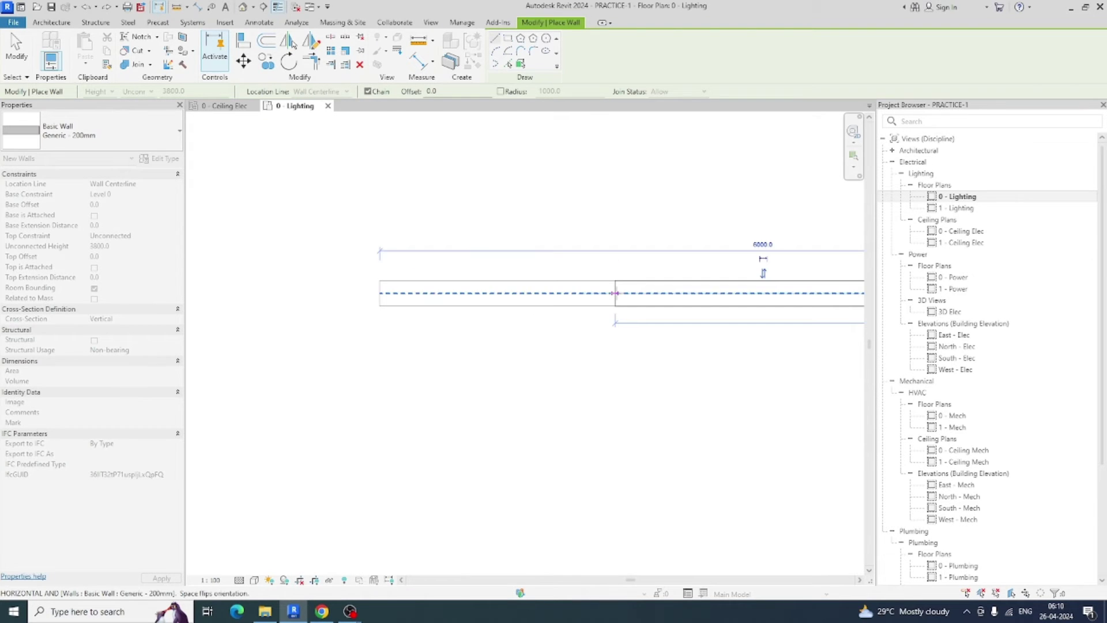
scroll(614, 292, "down", 3)
middle_click_drag(841, 420, 469, 371)
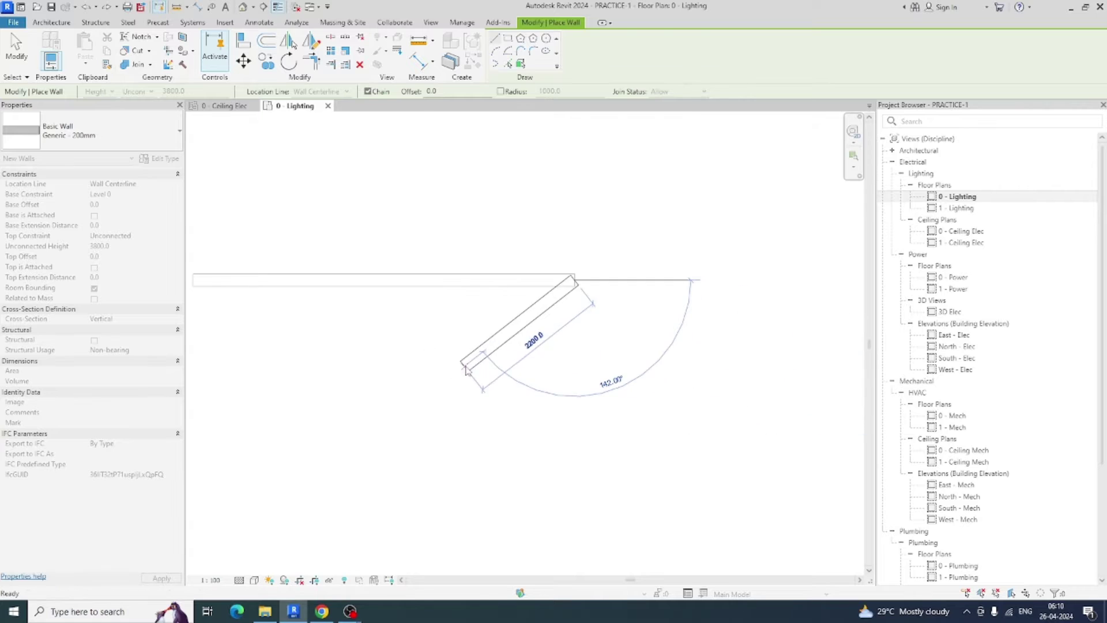
middle_click_drag(558, 426, 622, 409)
scroll(622, 409, "down", 1)
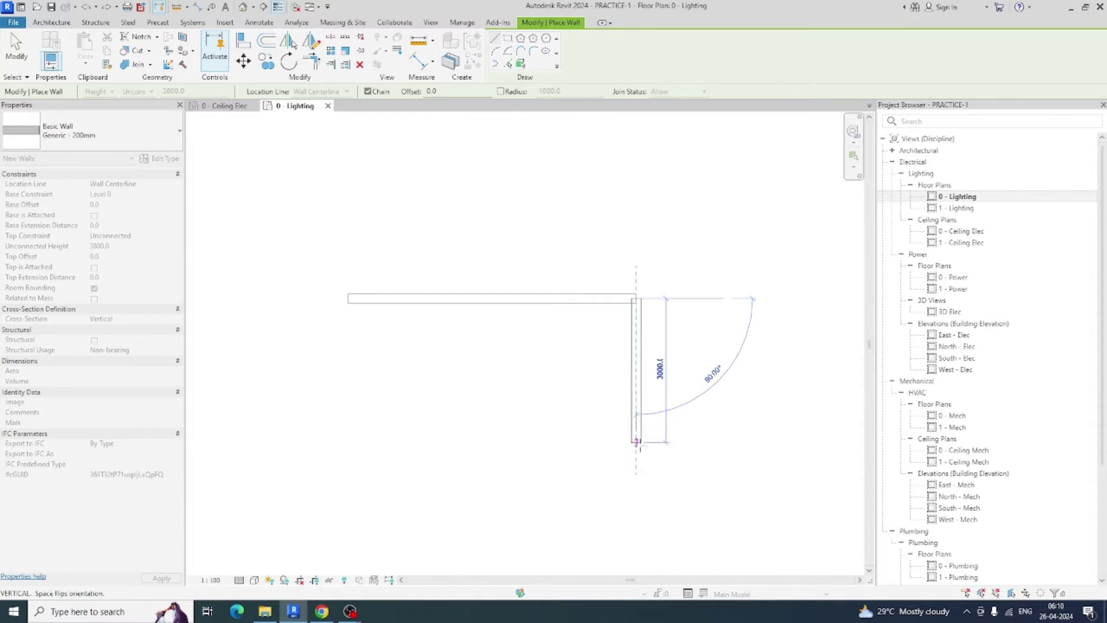
type("60")
key("Return")
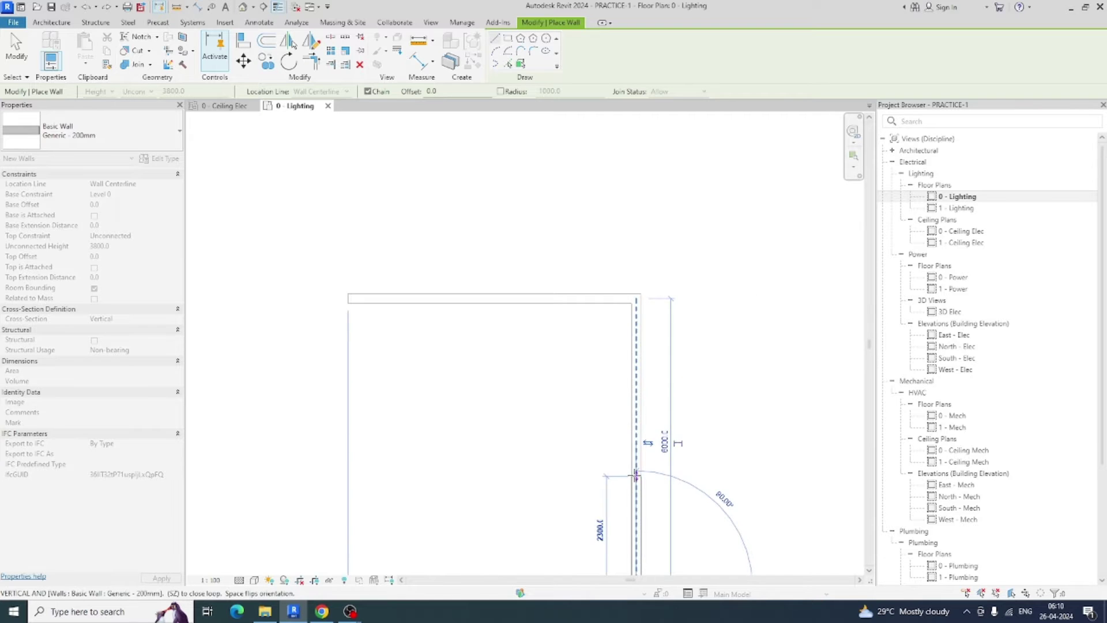
scroll(636, 474, "down", 2)
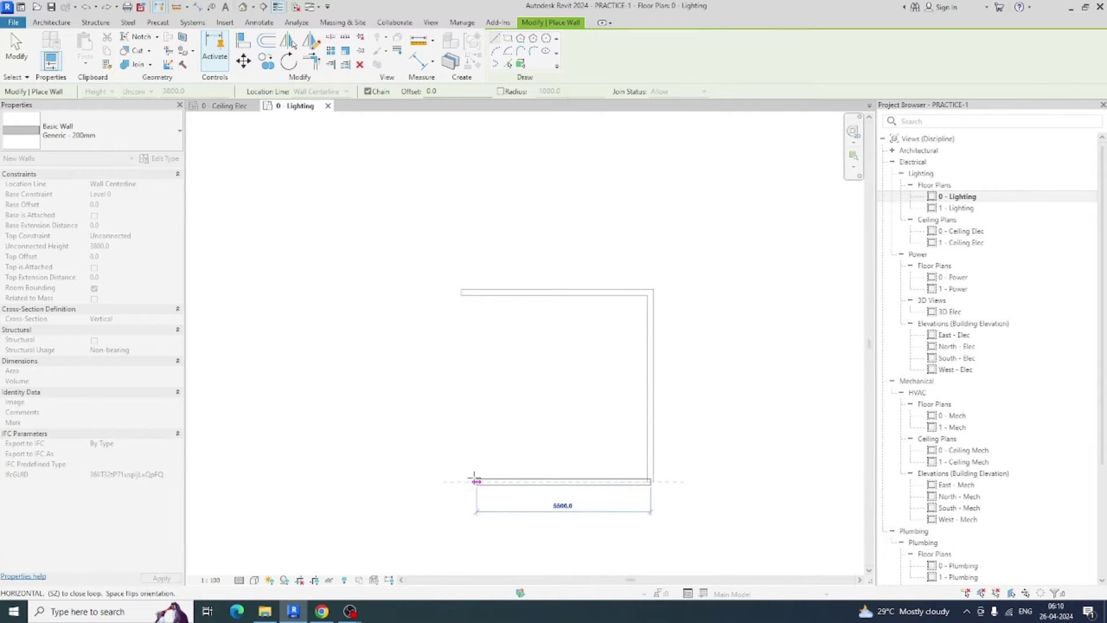
Close the room with the bottom and left walls at the lower-left and top-left corners
left_click(460, 482)
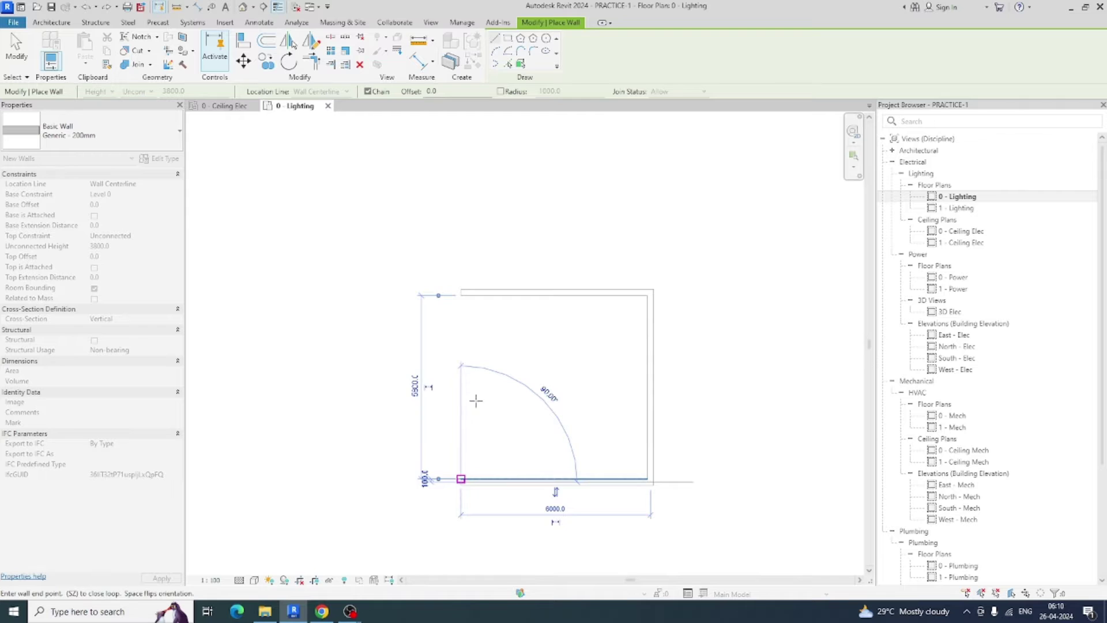
left_click(460, 292)
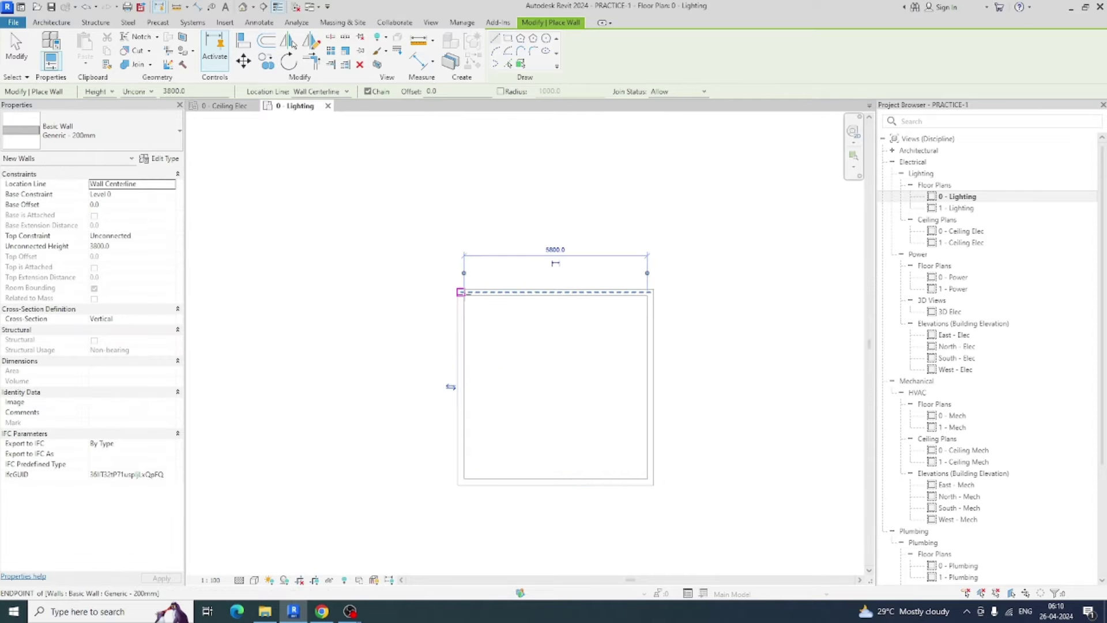
key("Escape")
key("Escape")
scroll(590, 416, "up", 2)
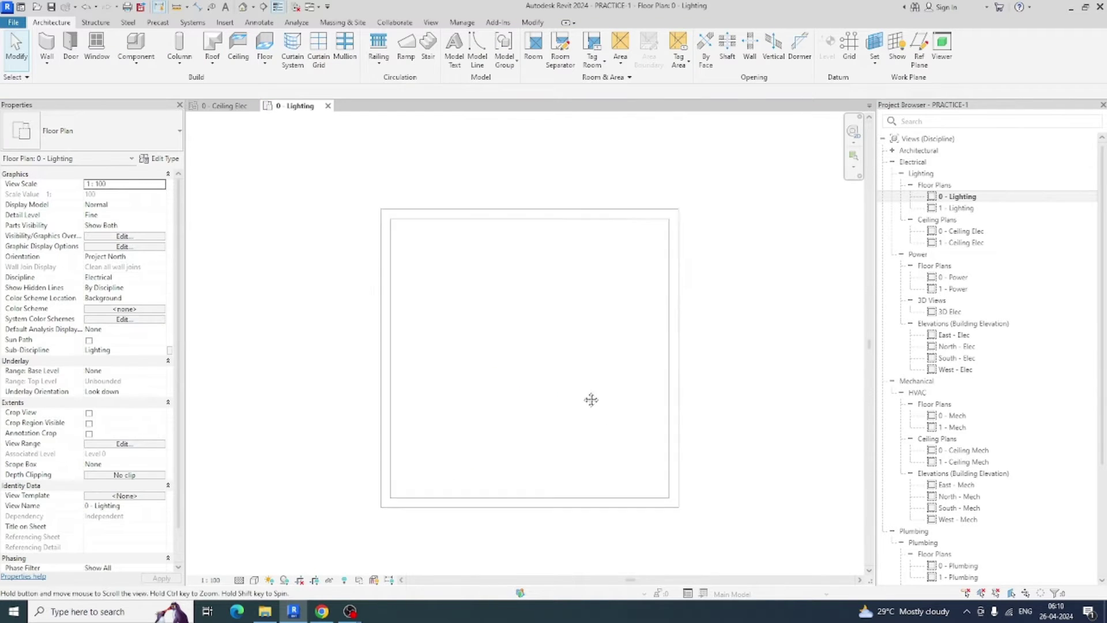
Place a Sliding-2 Panel door in the left wall
left_click(70, 41)
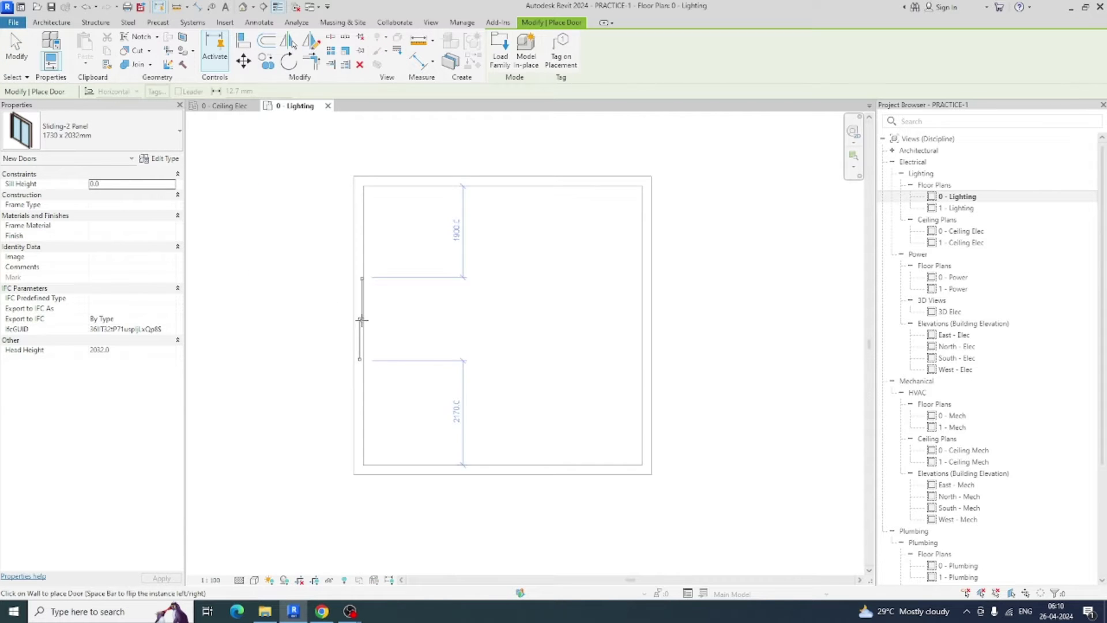
left_click(361, 319)
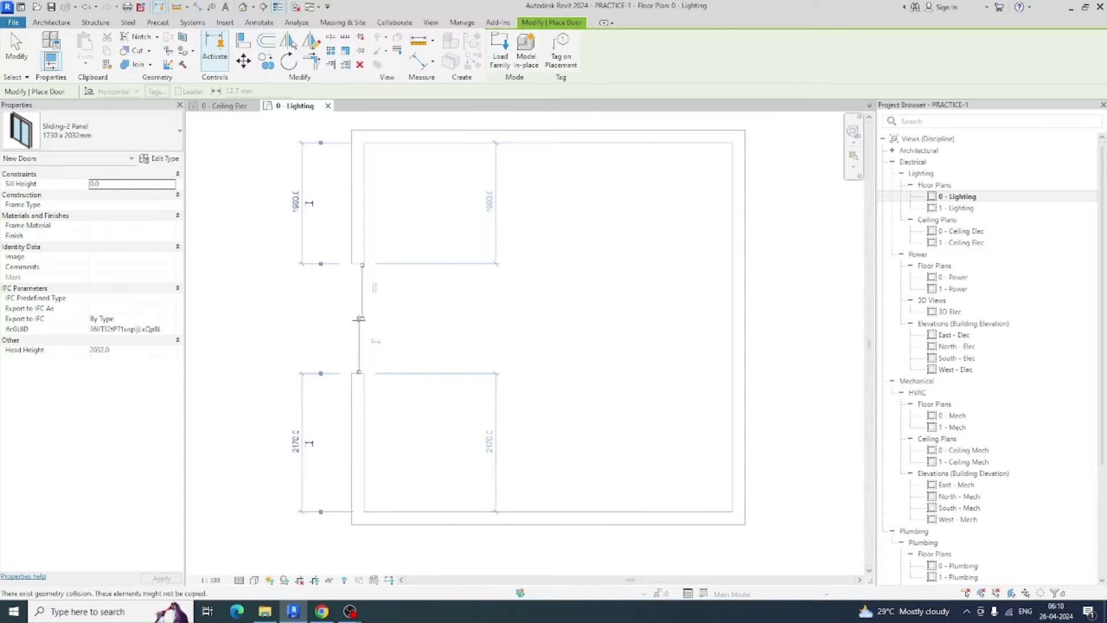
key("Escape")
key("Escape")
scroll(426, 326, "down", 1)
scroll(292, 136, "down", 1)
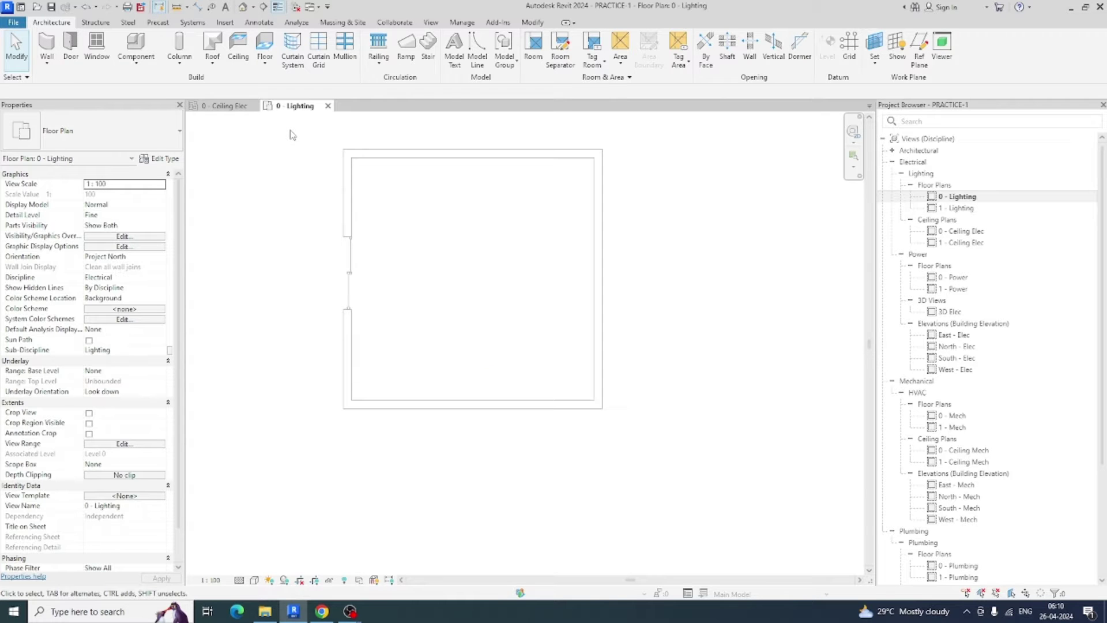
In the default 3D view, stretch the section box grips to reveal all walls at full height
left_click(249, 10)
middle_click_drag(460, 287, 499, 302, "shift")
left_click(466, 271)
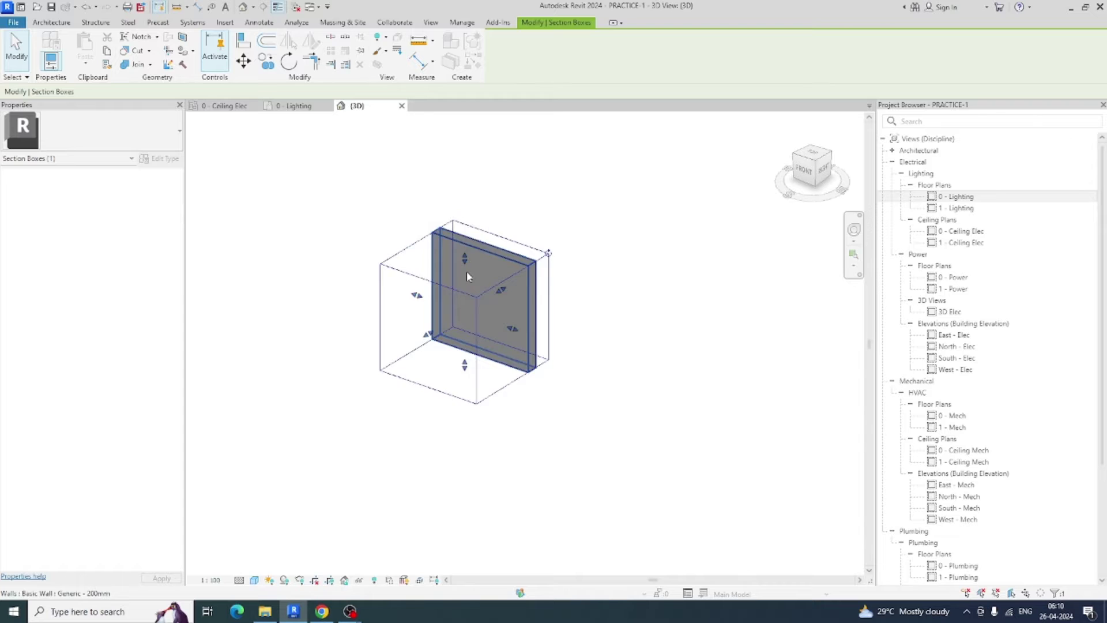
scroll(465, 270, "down", 2)
left_click_drag(496, 314, 727, 410)
middle_click_drag(726, 409, 455, 288, "shift")
left_click_drag(456, 289, 583, 425)
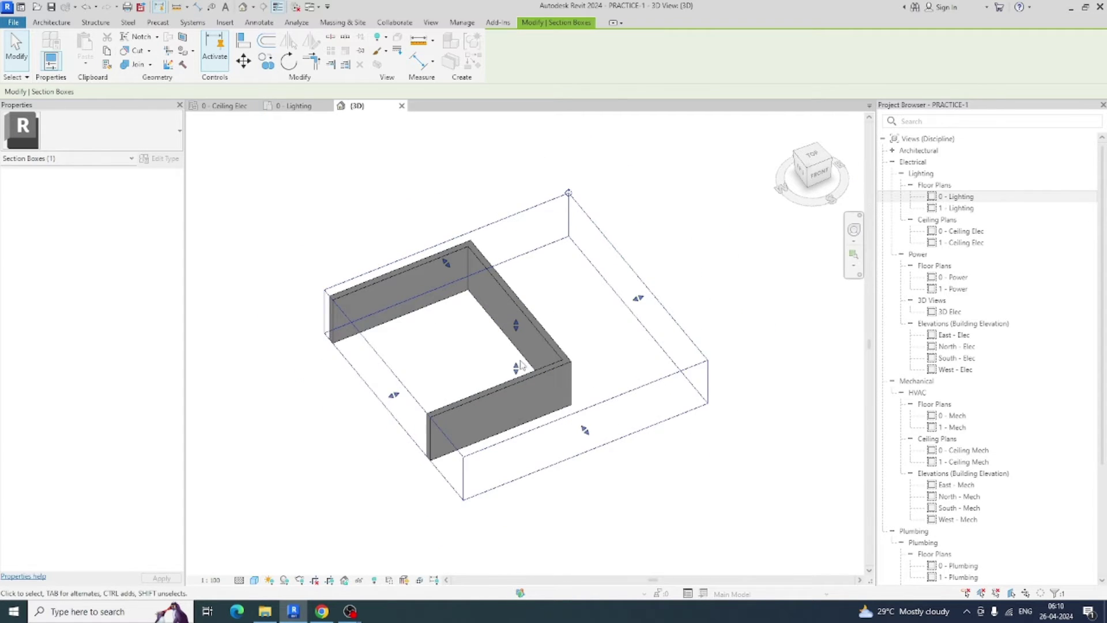
middle_click_drag(583, 424, 484, 364, "shift")
left_click_drag(484, 364, 494, 437)
middle_click_drag(494, 437, 524, 370, "shift")
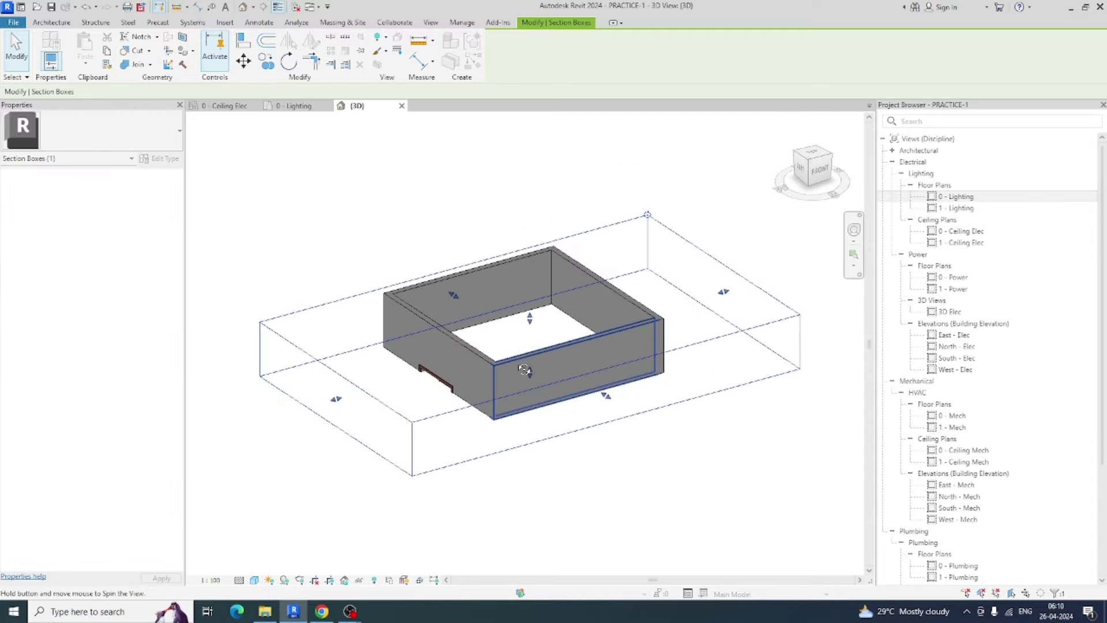
left_click_drag(526, 382, 525, 451)
middle_click_drag(525, 451, 552, 380, "shift")
Return to the 0 - Lighting floor plan and clear the selection
left_click(294, 106)
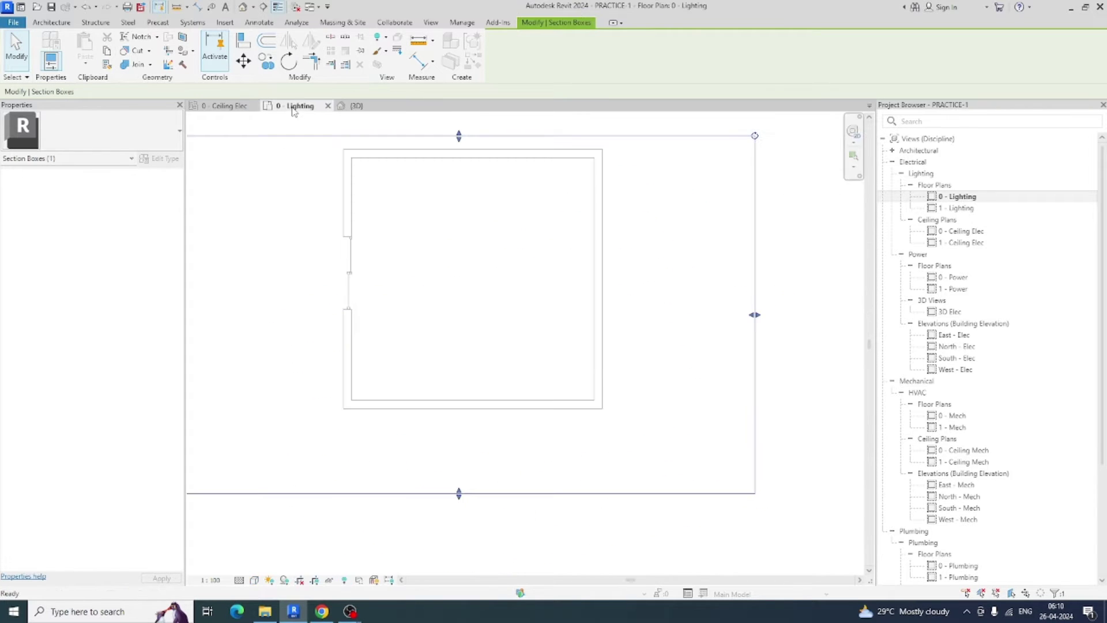
left_click(460, 322)
scroll(461, 322, "down", 1)
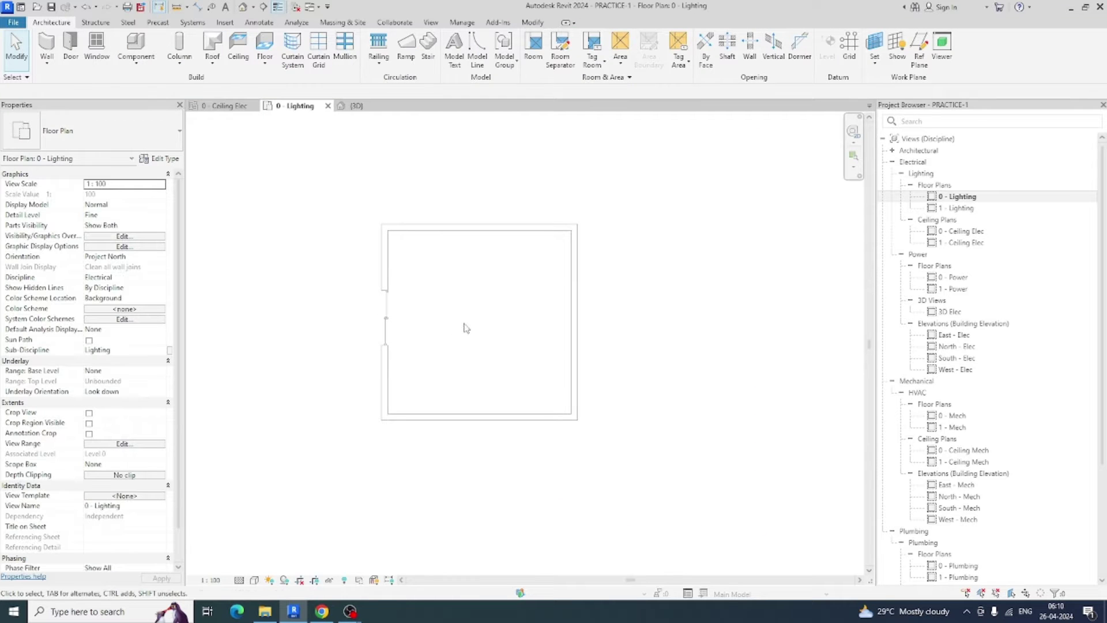
Sketch a rectangular Generic 300mm floor 250 outside the walls and finish it
left_click(265, 46)
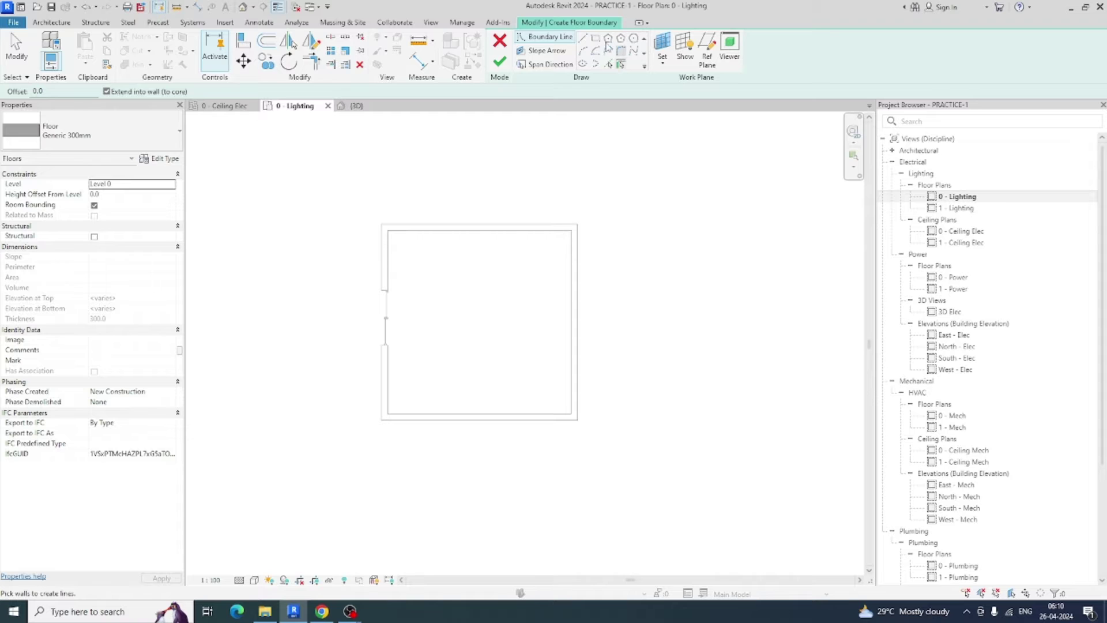
left_click(595, 39)
scroll(395, 227, "up", 1)
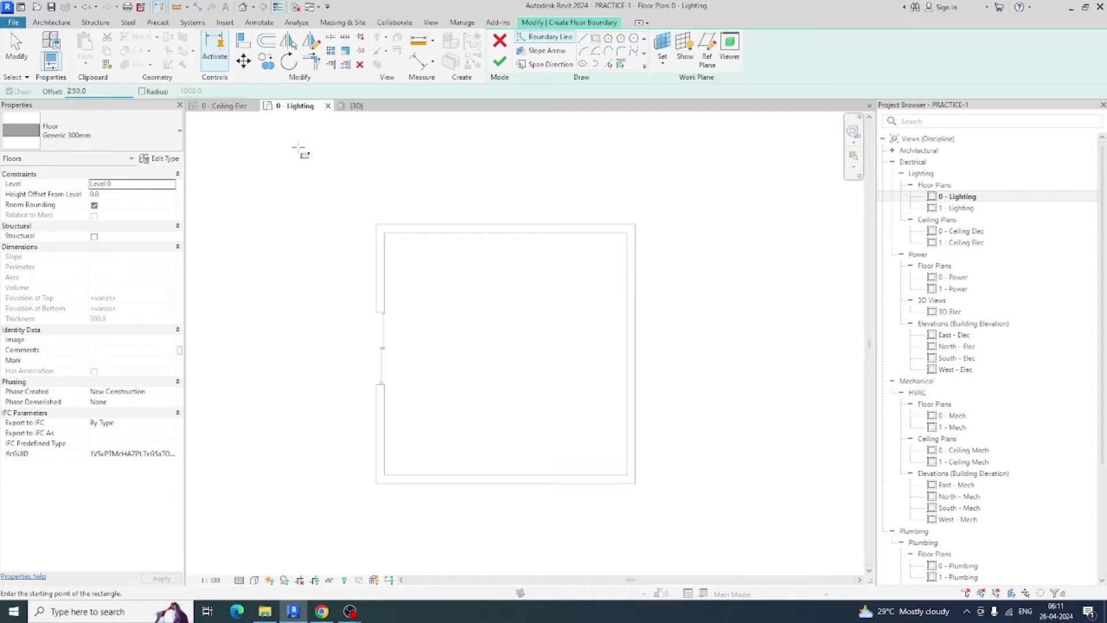
left_click(377, 224)
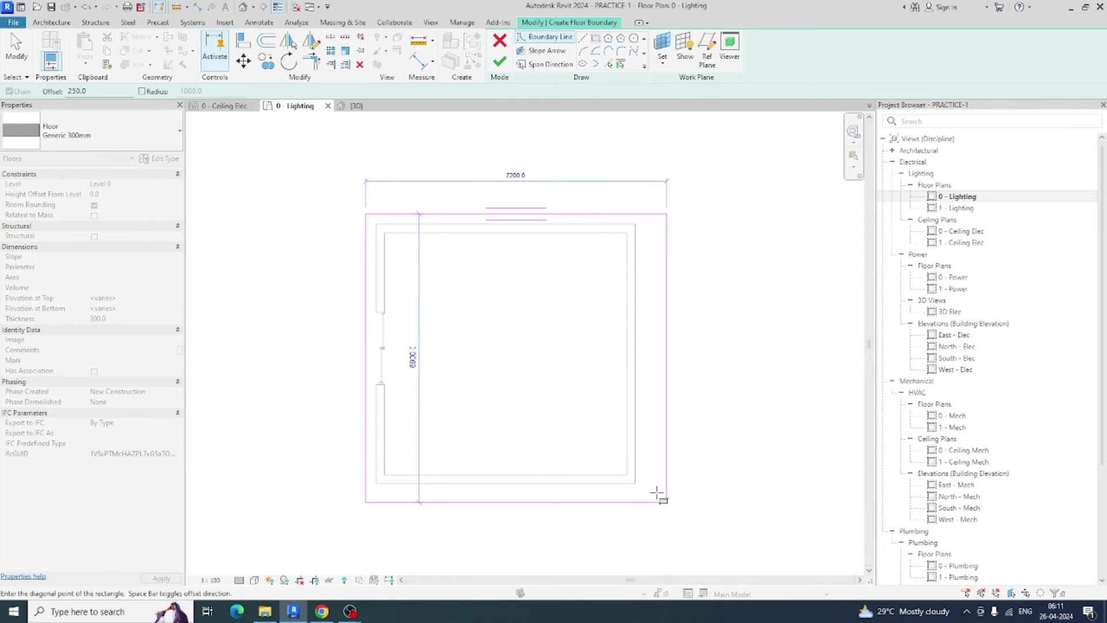
left_click(635, 483)
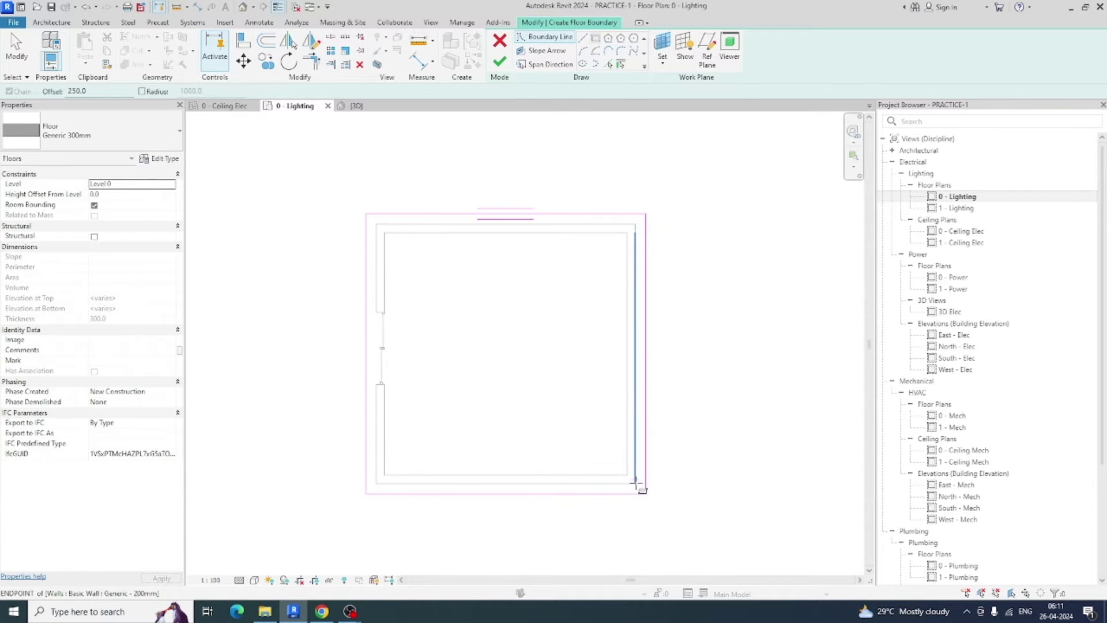
left_click(500, 62)
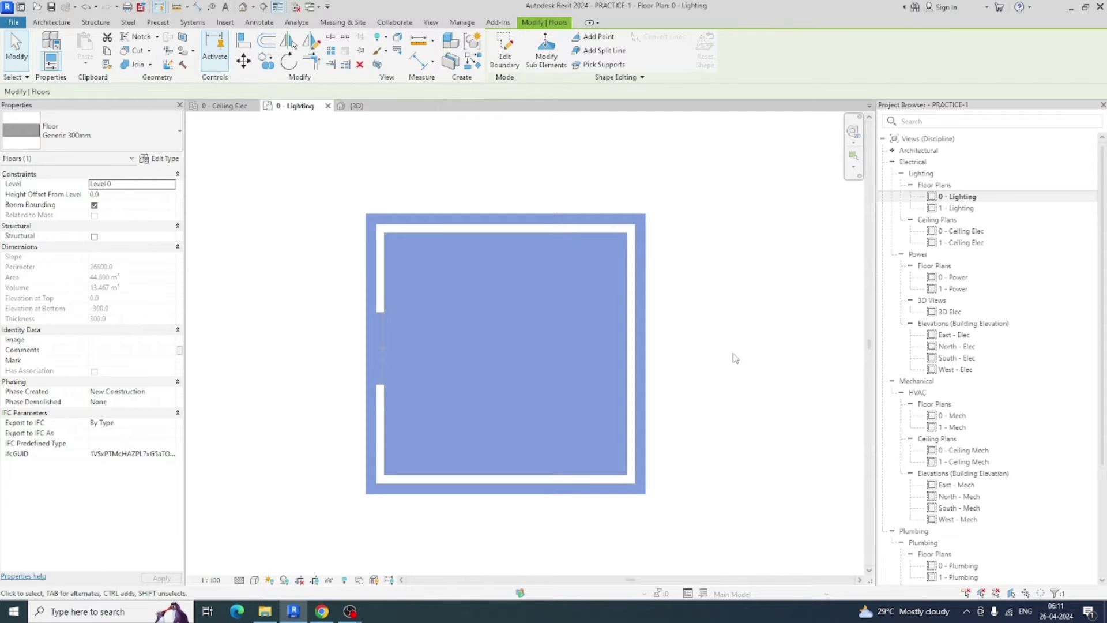
left_click(704, 326)
Inspect the new floor slab in 3D, then go back to the 0 - Lighting plan
left_click(365, 107)
middle_click_drag(501, 282, 519, 323, "shift")
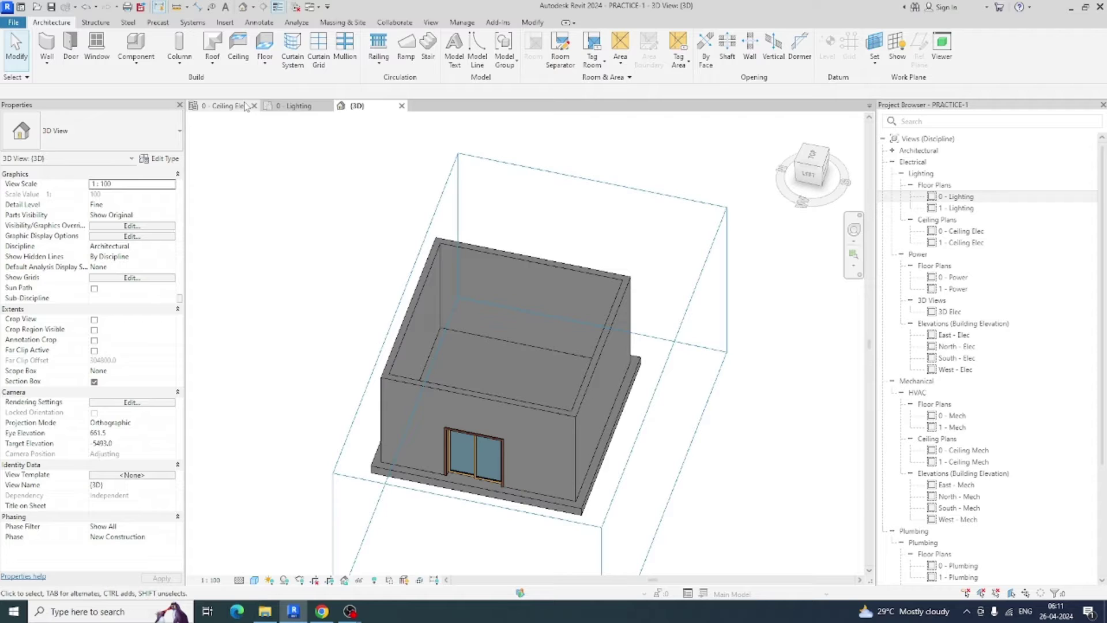
left_click(300, 107)
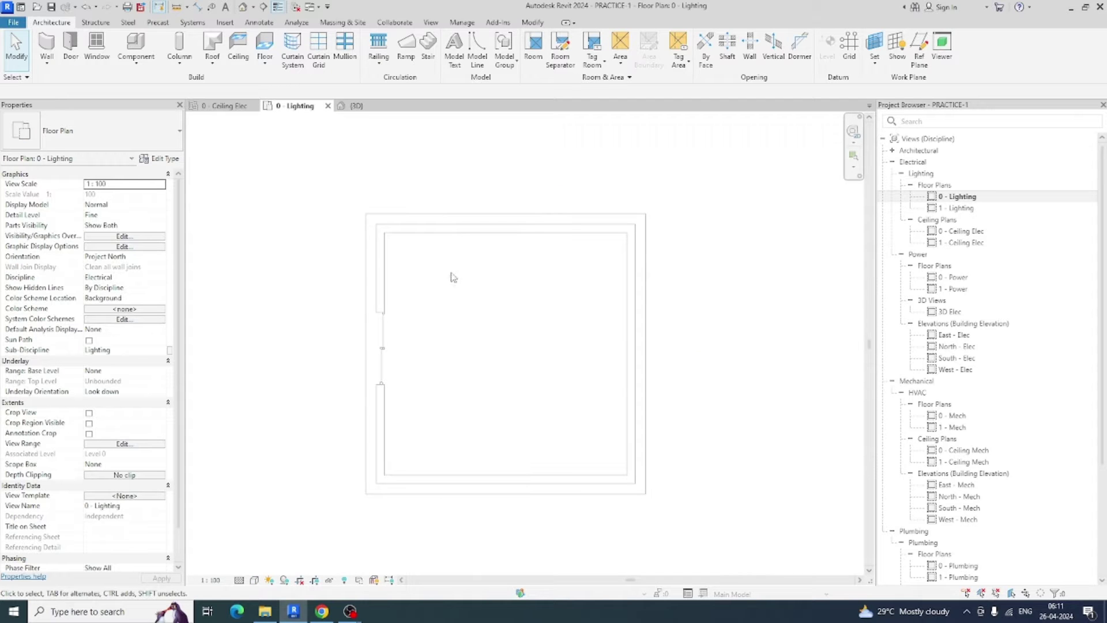
Sketch a Compound Ceiling 600 x 600mm Grid rectangle on the inner wall faces at 2750 offset
left_click(241, 44)
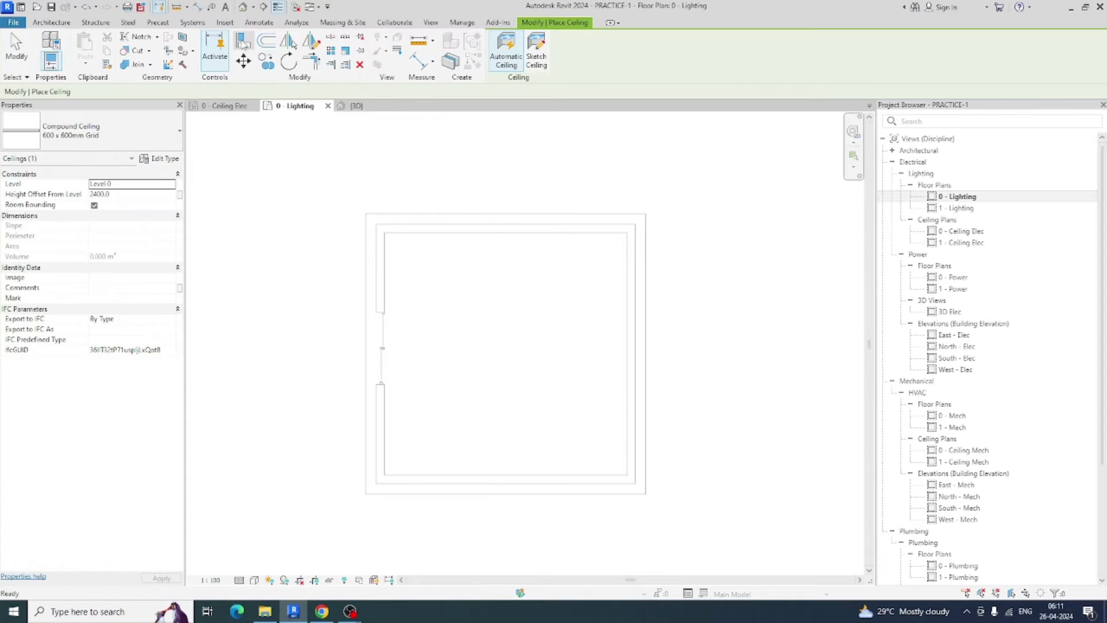
left_click(536, 56)
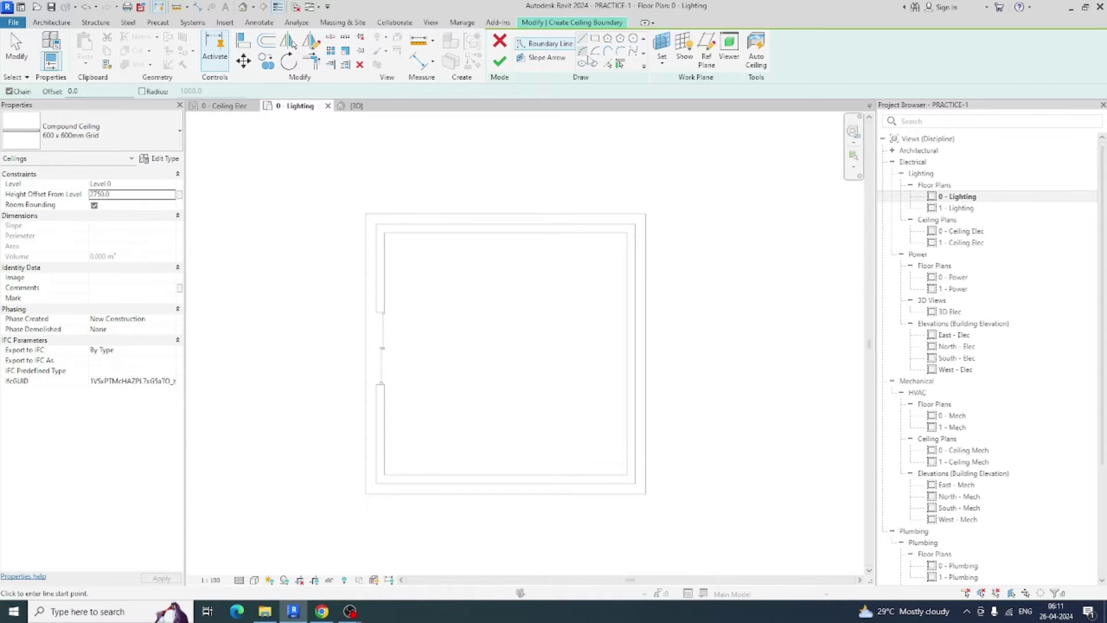
scroll(430, 259, "up", 2)
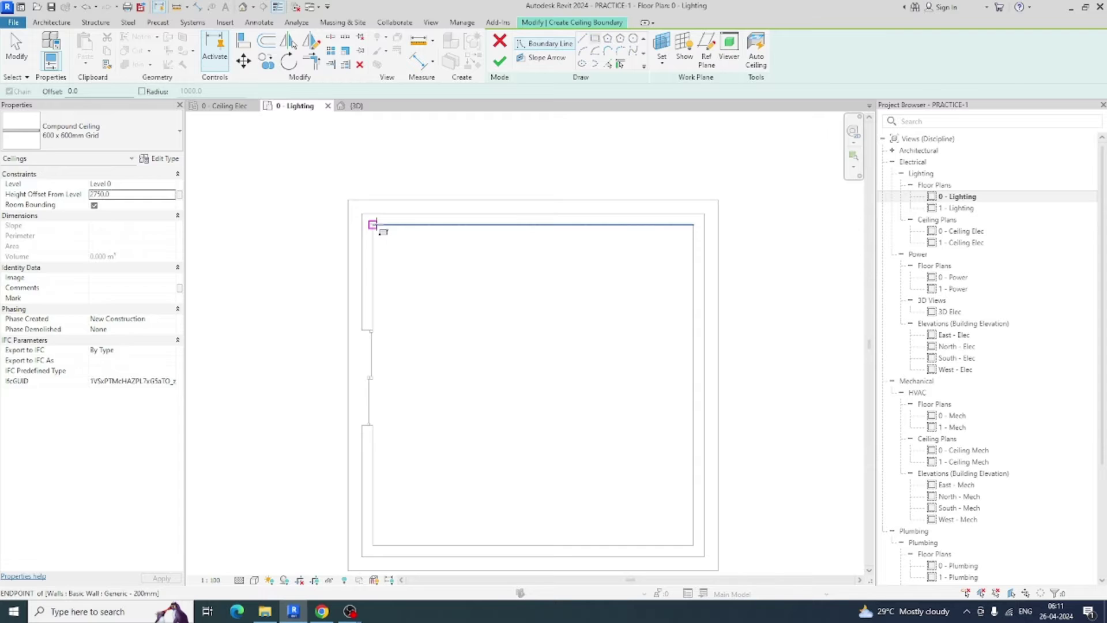
left_click(373, 225)
left_click(693, 544)
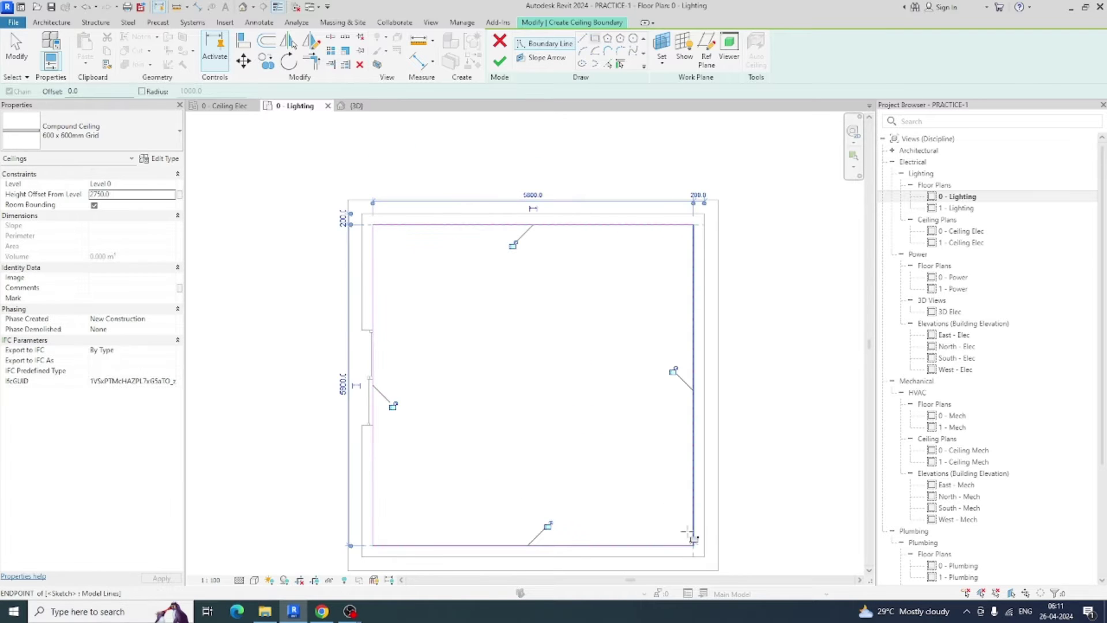
left_click(499, 61)
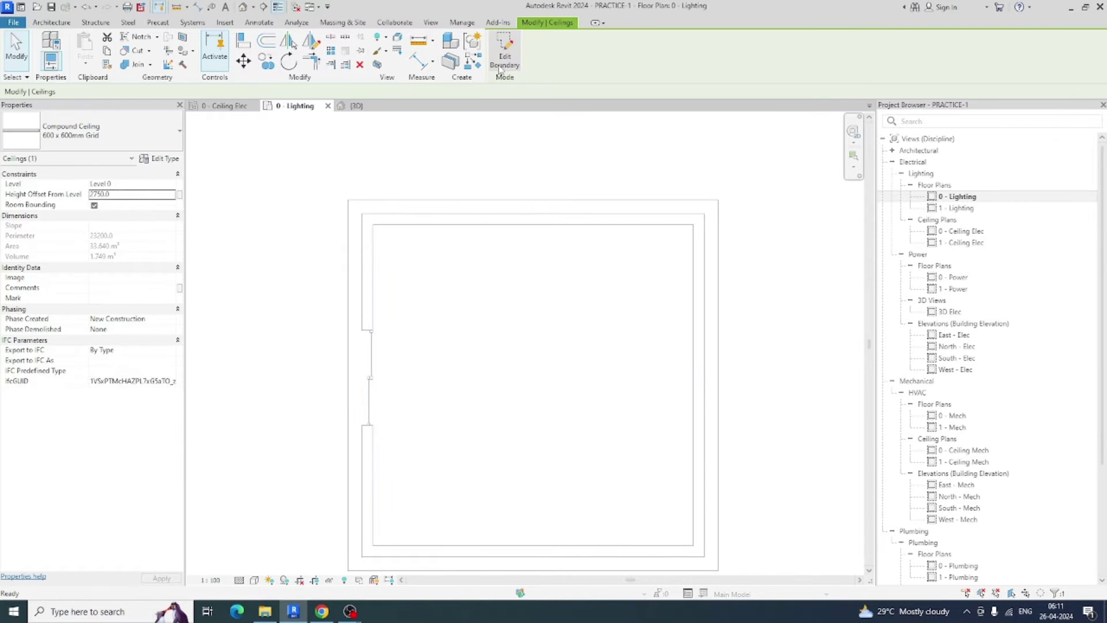
left_click(516, 346)
Open 0 - Ceiling Elec and uncheck Elevations under Annotation Categories in VV
double_click(960, 230)
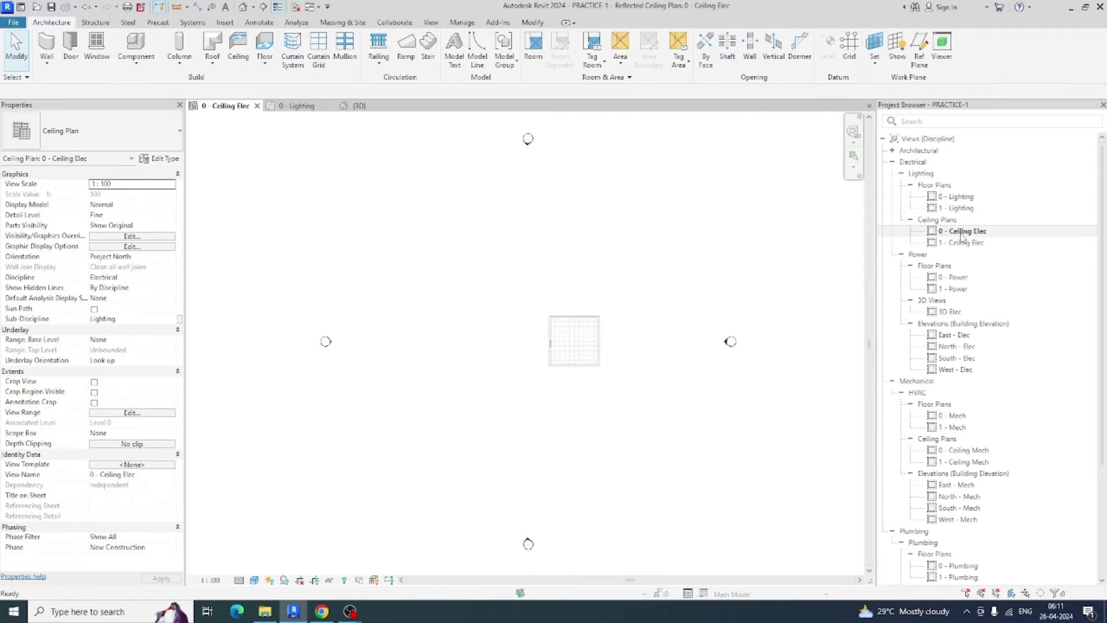
scroll(585, 343, "up", 3)
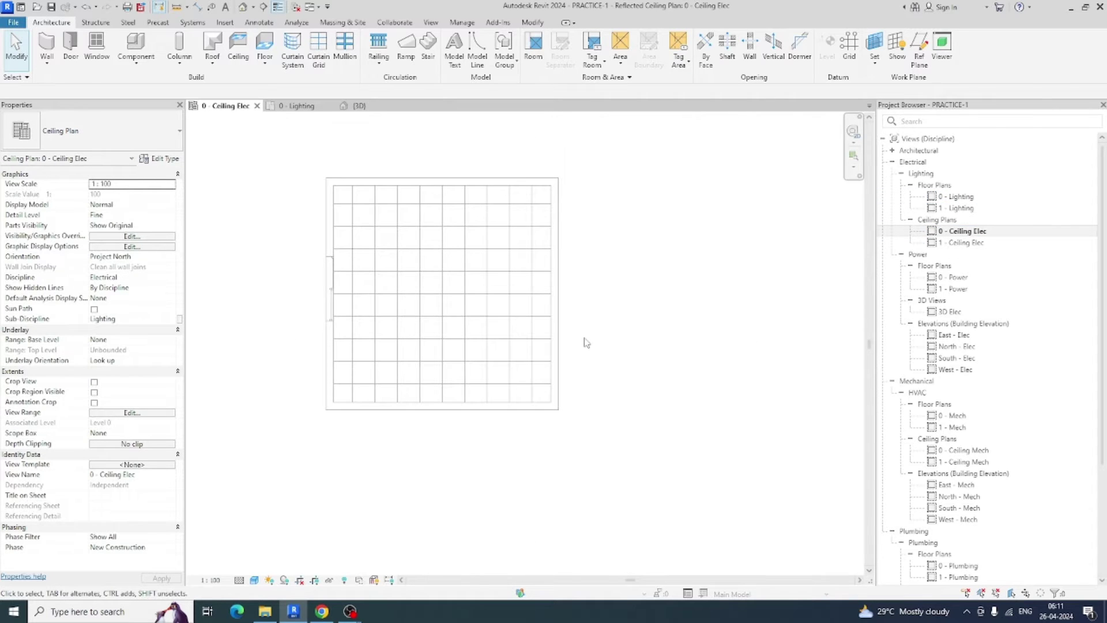
key("v")
key("g")
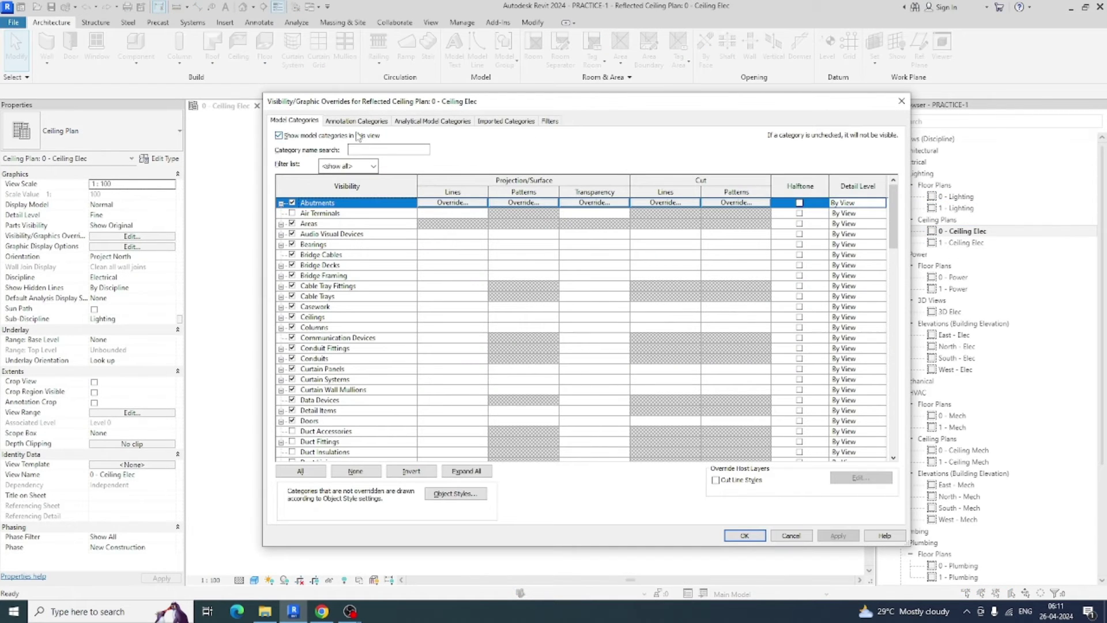
left_click(353, 122)
left_click(369, 349)
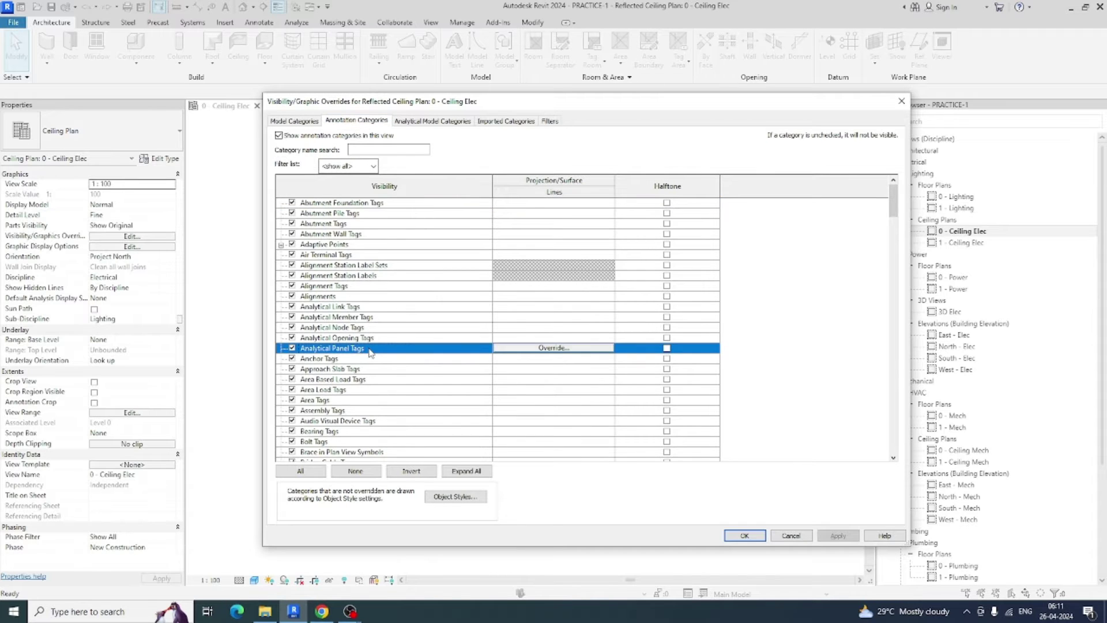
key("e")
left_click(292, 421)
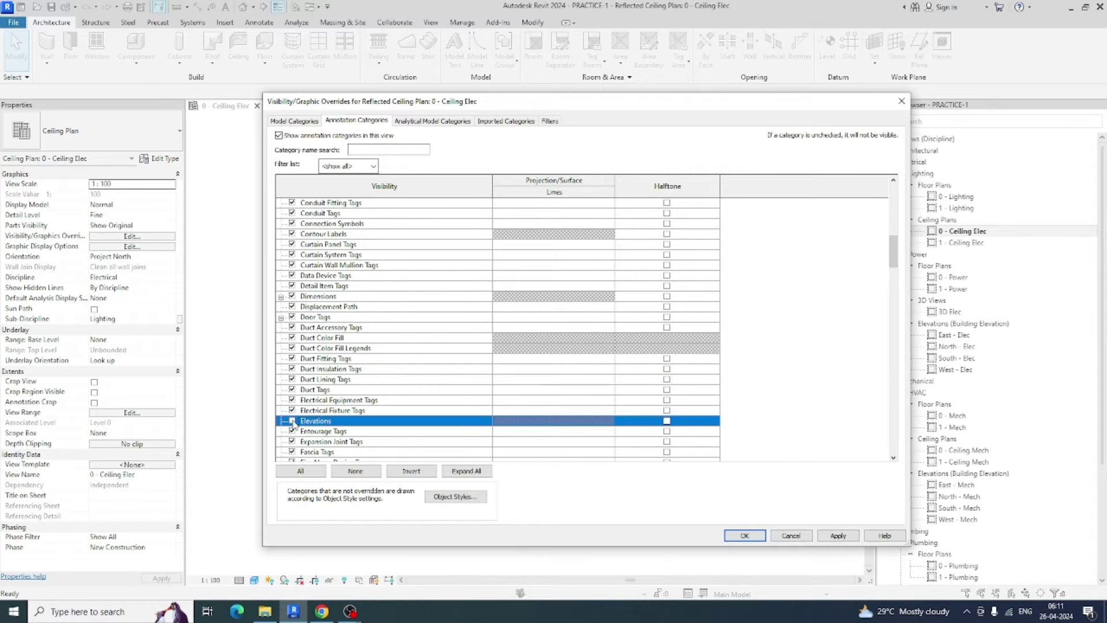
left_click(735, 534)
scroll(353, 236, "up", 3)
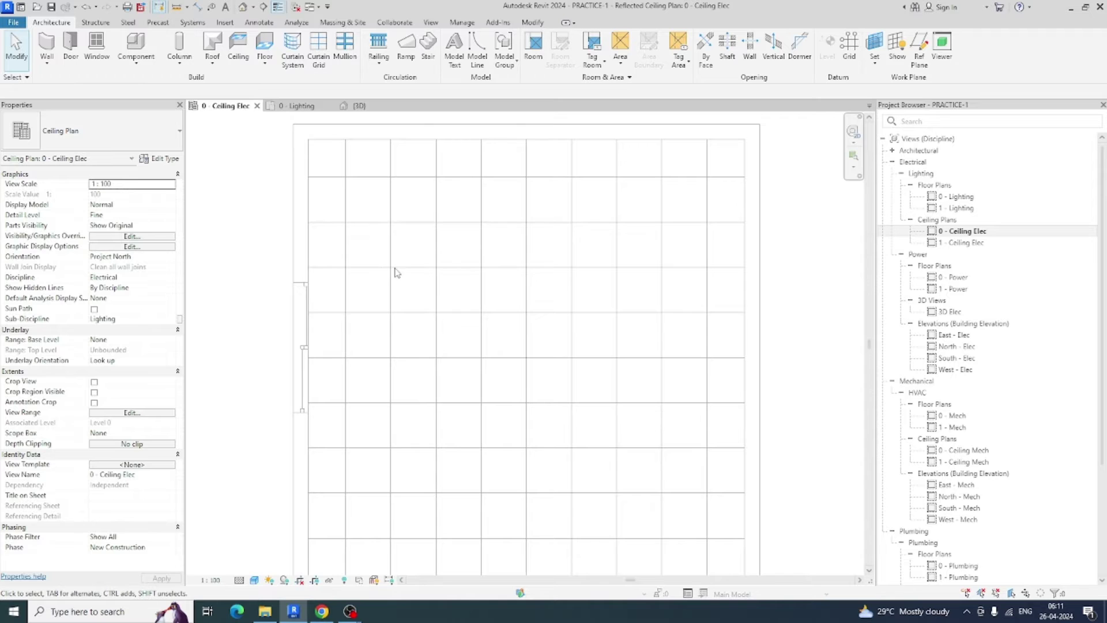
Place a Lighting-Focal_Point 8in Aperture High Ceiling fixture on the face of the upper-left ceiling cell
left_click(189, 24)
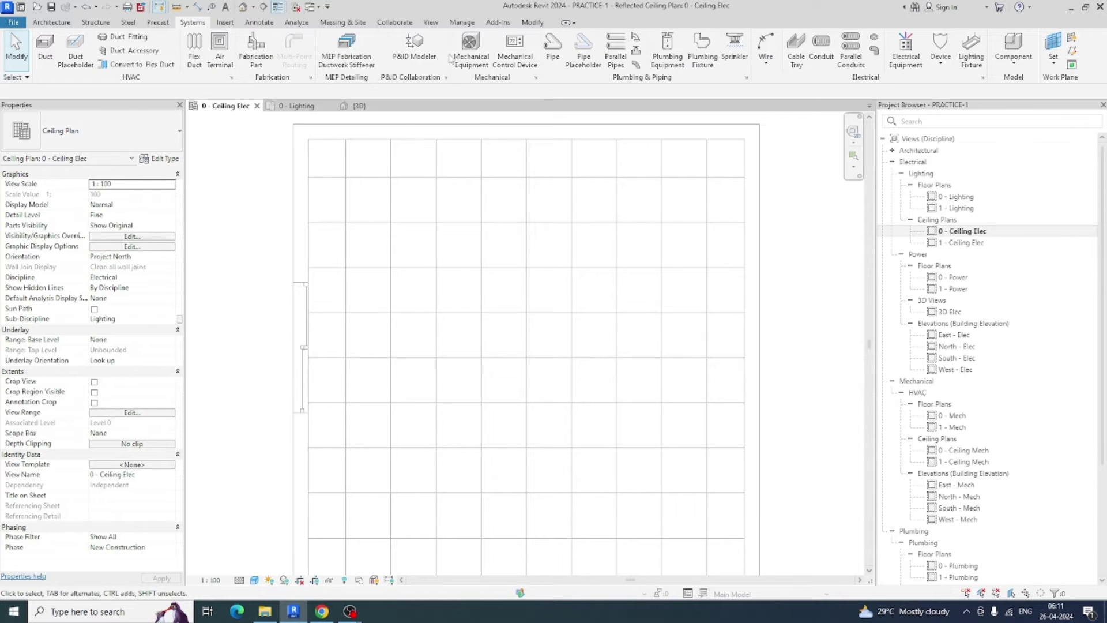
left_click(972, 53)
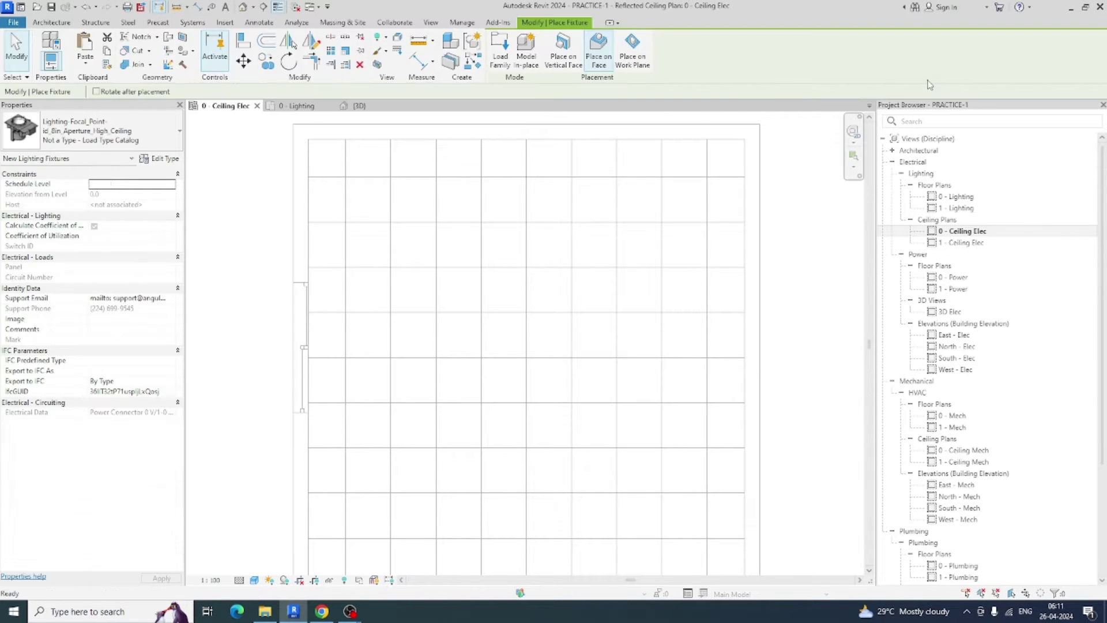
left_click(99, 137)
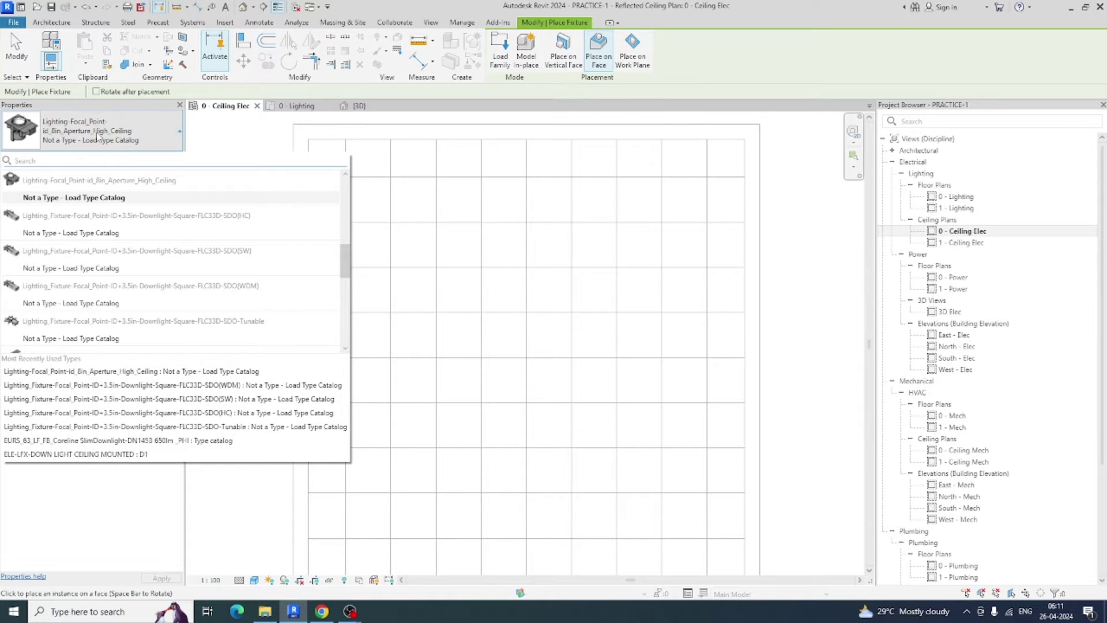
mouse_move(83, 202)
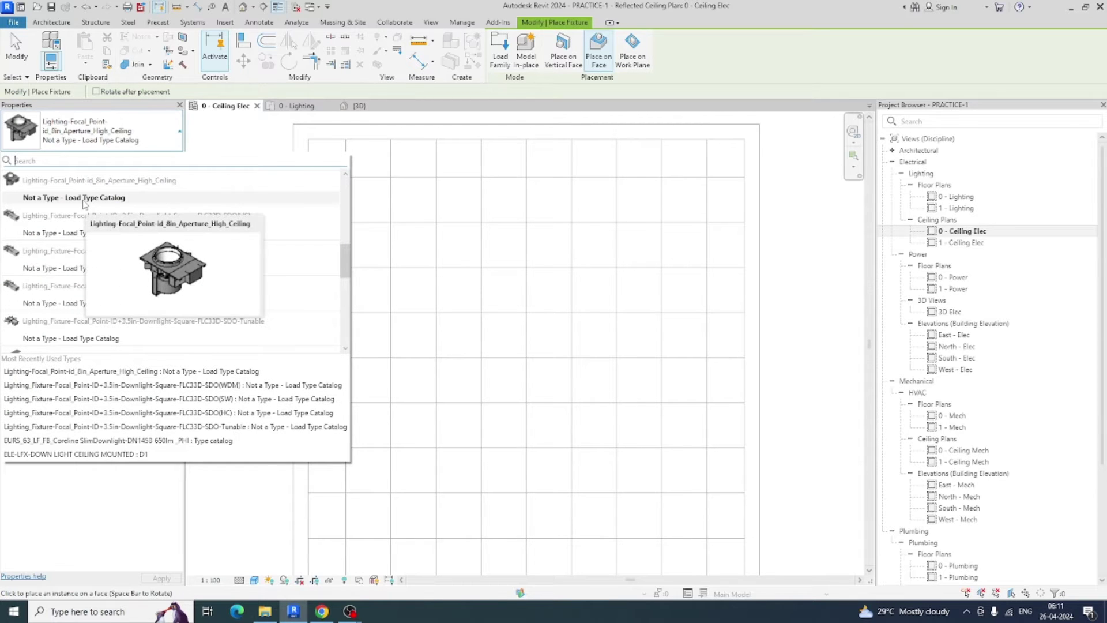
left_click(83, 199)
scroll(371, 199, "up", 4)
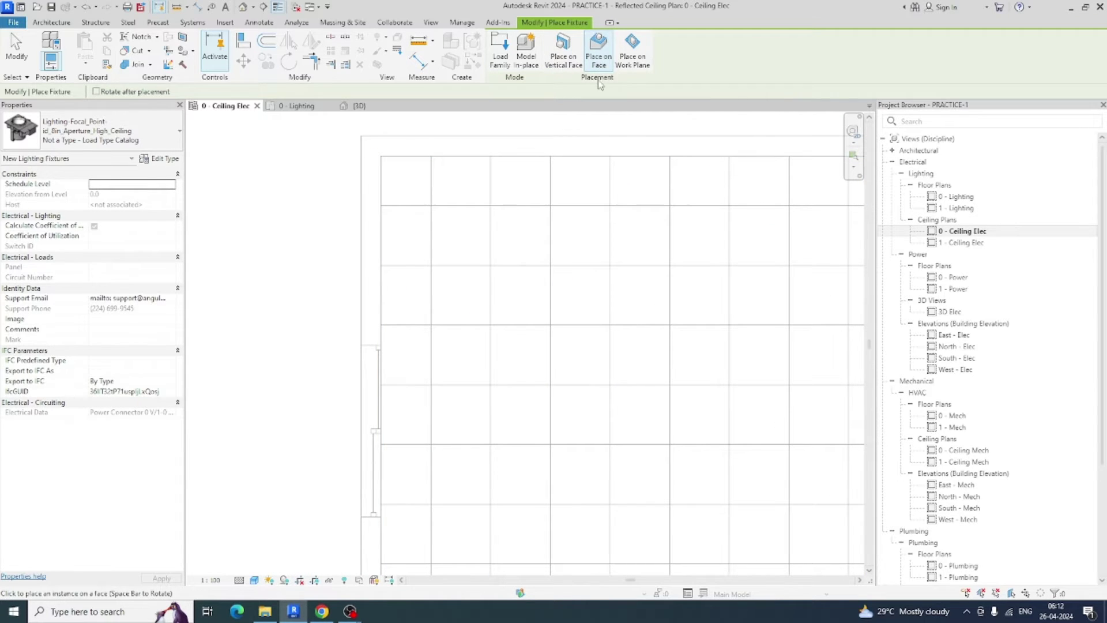
left_click(563, 52)
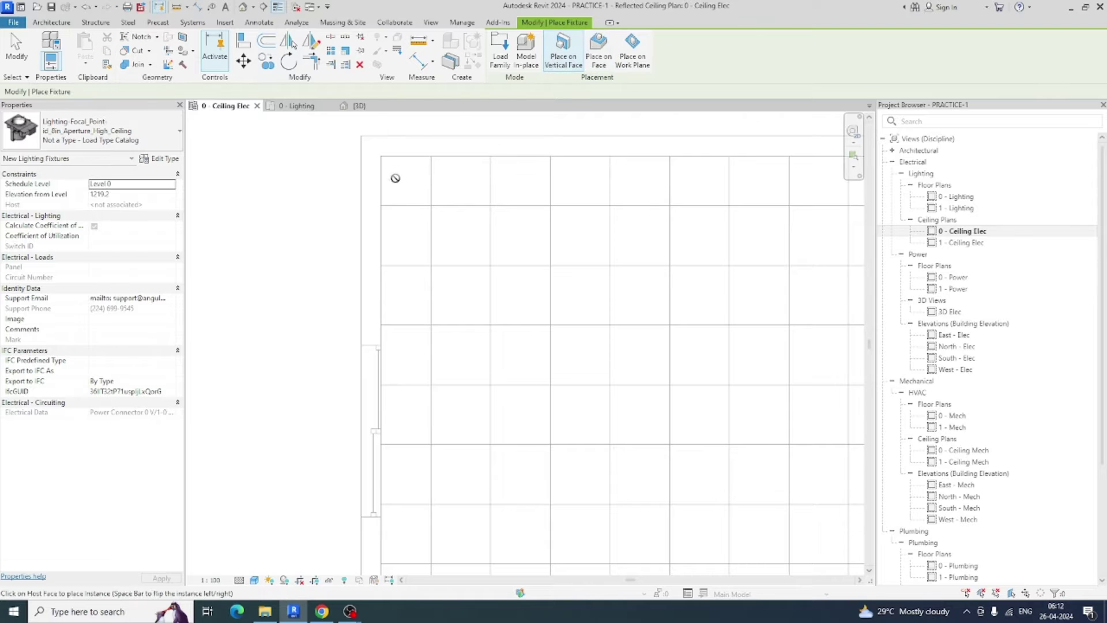
scroll(407, 155, "up", 2)
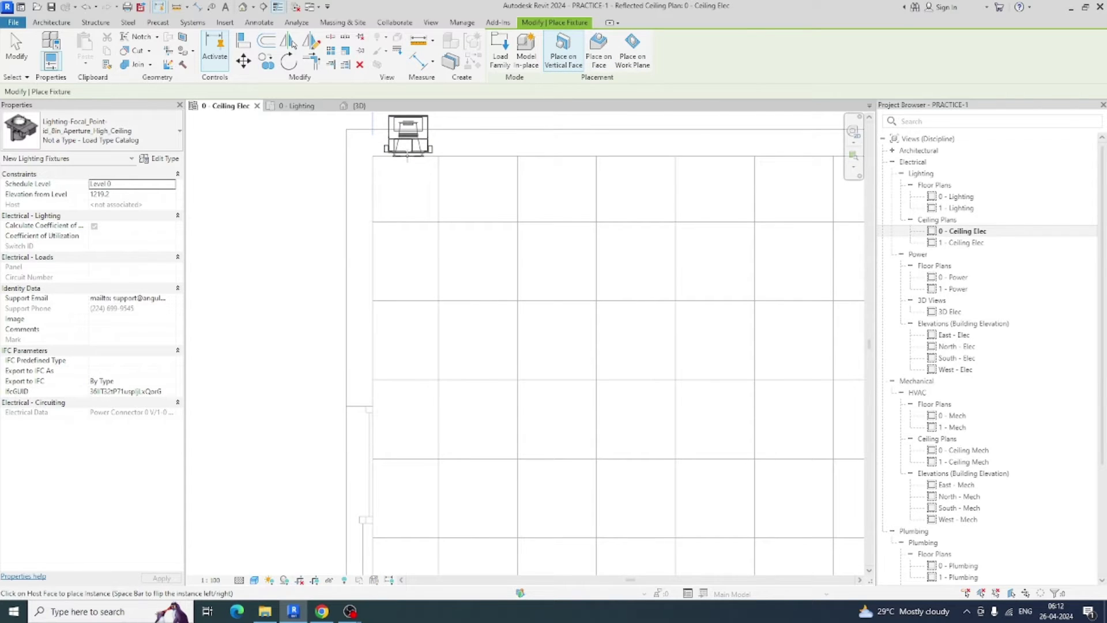
scroll(407, 154, "down", 2)
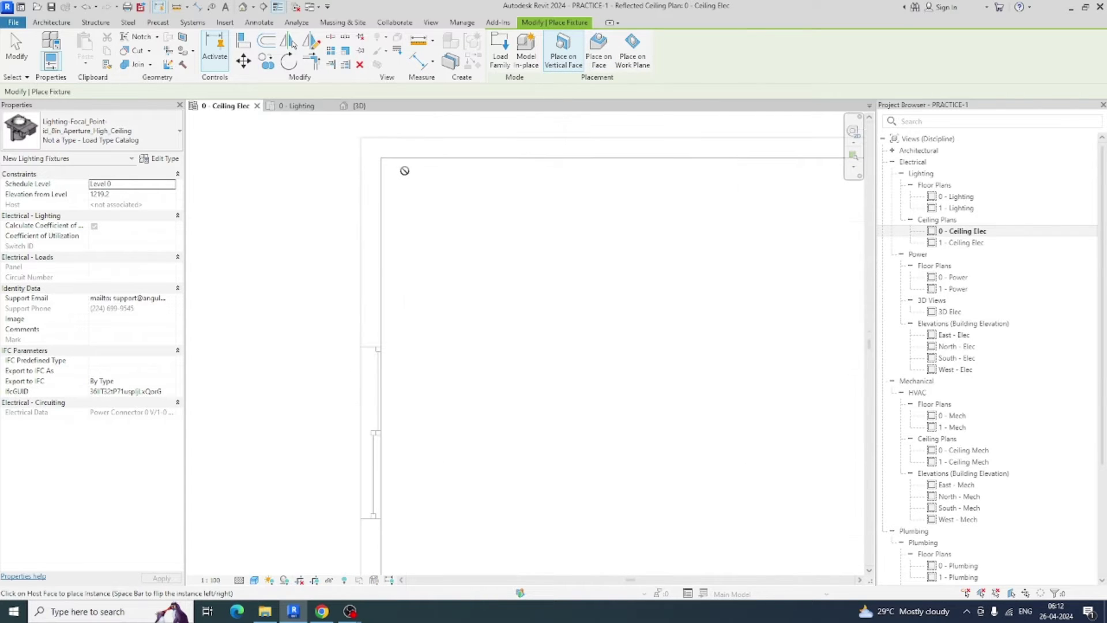
left_click(599, 62)
scroll(458, 242, "up", 4)
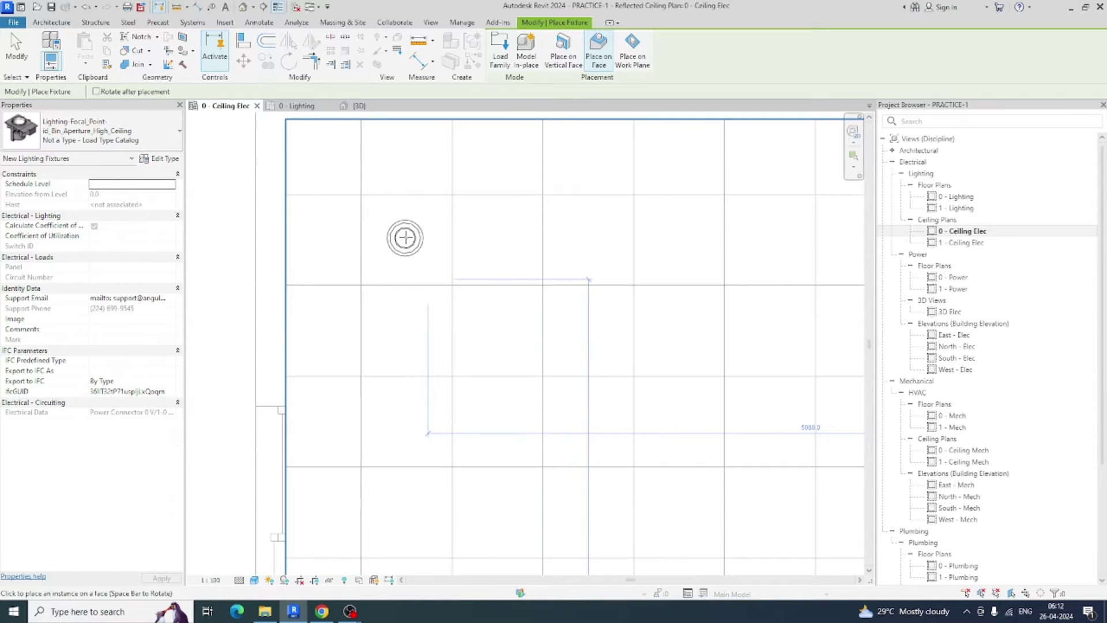
left_click(408, 238)
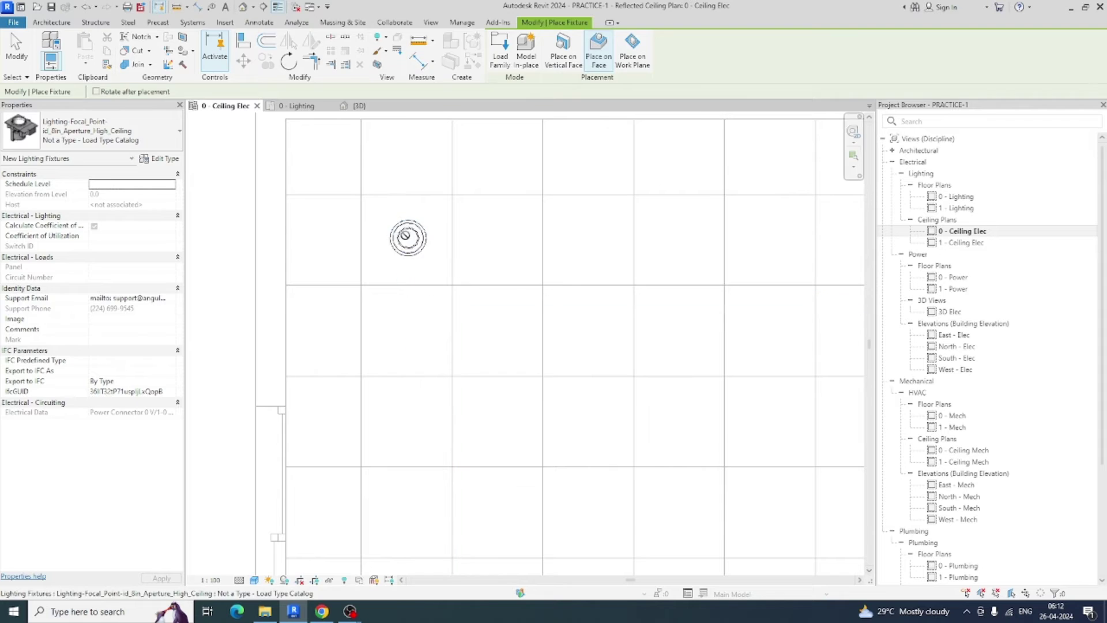
key("Escape")
key("Escape")
scroll(348, 212, "down", 1)
Check the new fixture in the default 3D view, then reopen the 0 - Ceiling Elec plan
left_click_drag(241, 178, 500, 329)
left_click(378, 66)
middle_click_drag(353, 195, 607, 296, "shift")
left_click(290, 108)
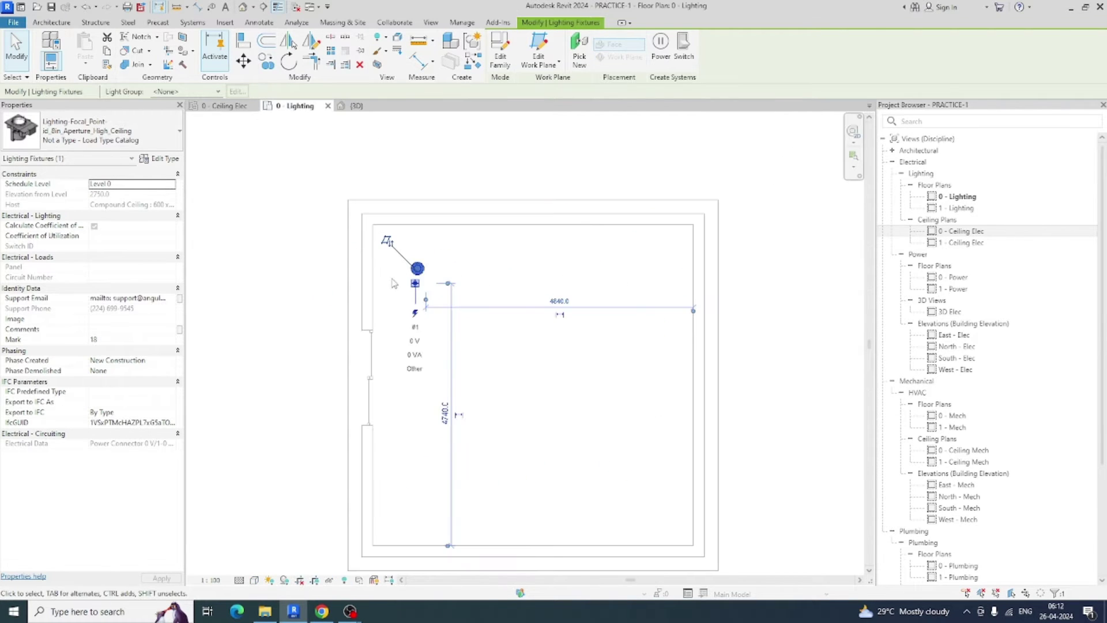
left_click(553, 332)
left_click(958, 231)
double_click(958, 232)
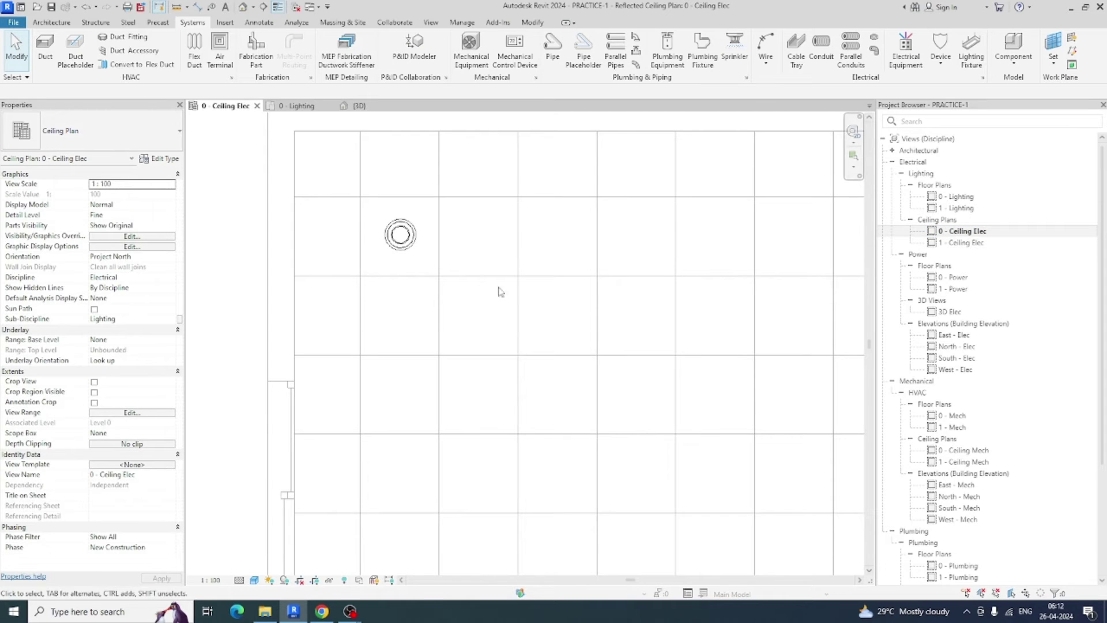
scroll(407, 285, "down", 2)
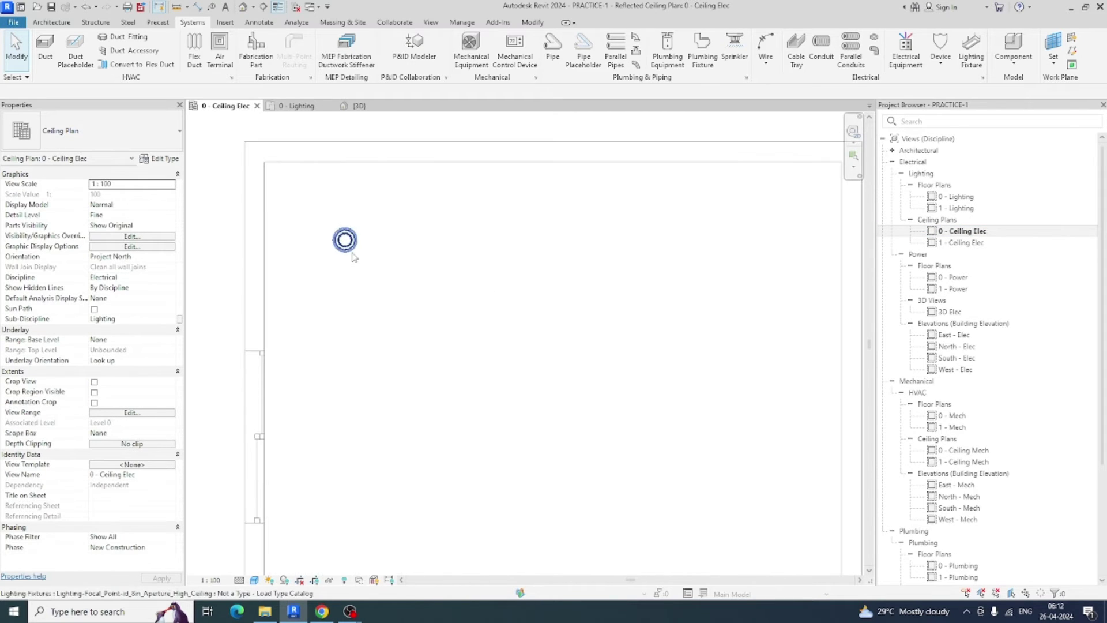
scroll(353, 260, "up", 2)
left_click(346, 242)
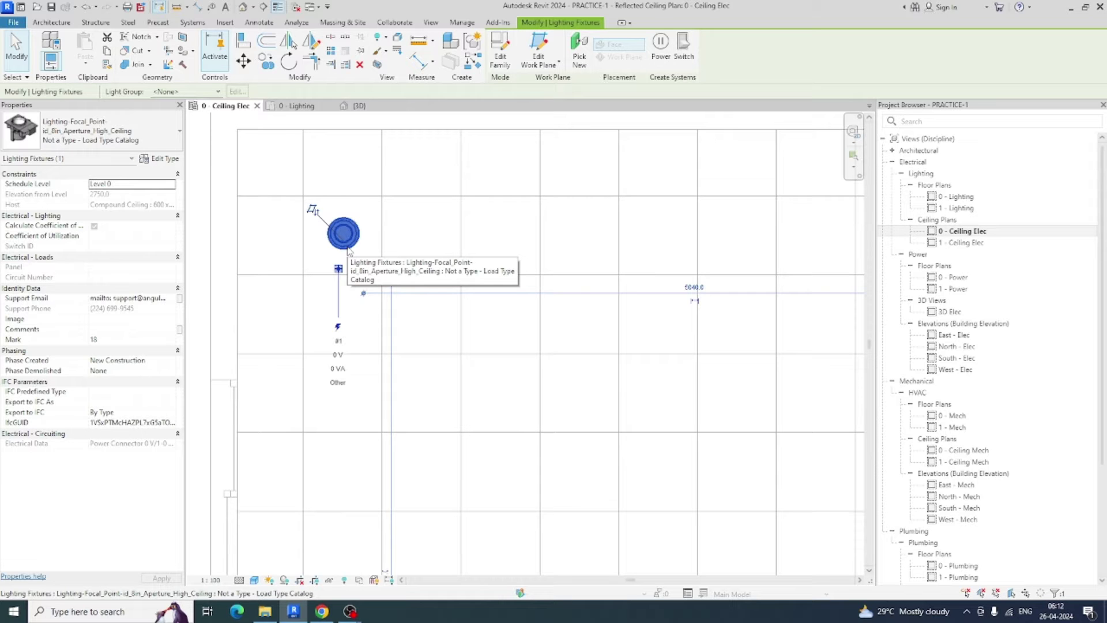
key("Escape")
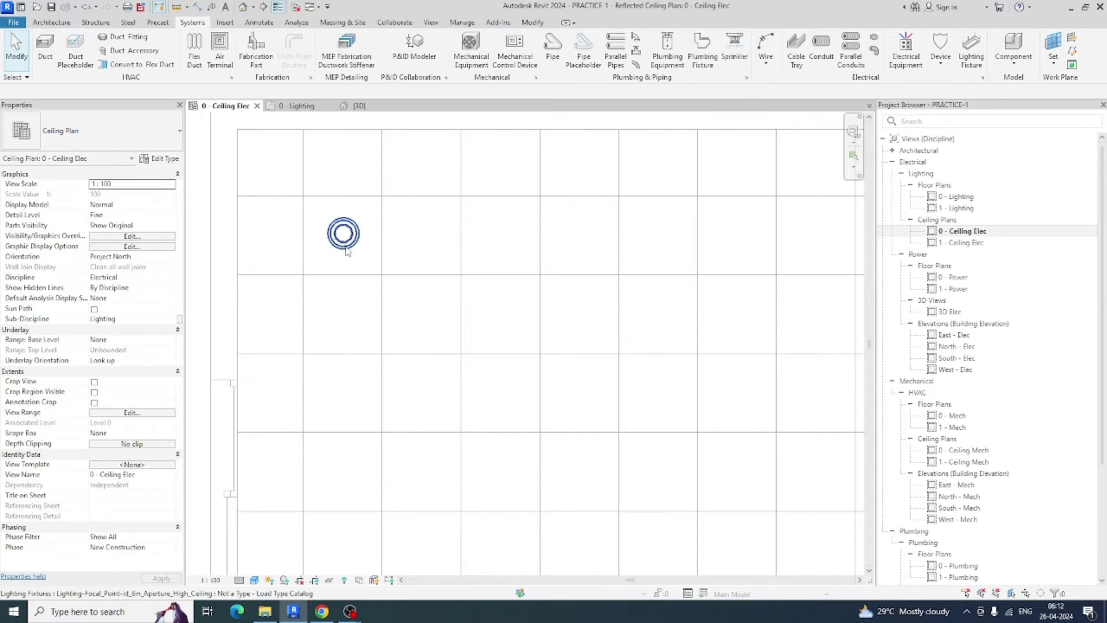
Override Lighting Fixtures lines in 0 - Ceiling Elec to Blue colour and weight 4
key("v")
key("v")
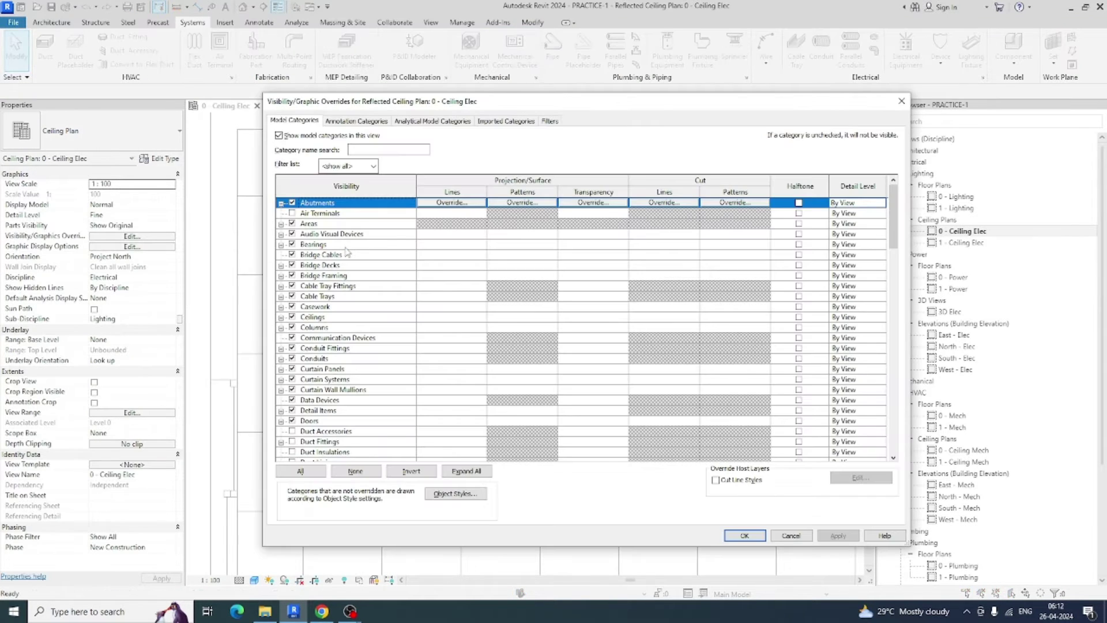
left_click(326, 310)
key("l")
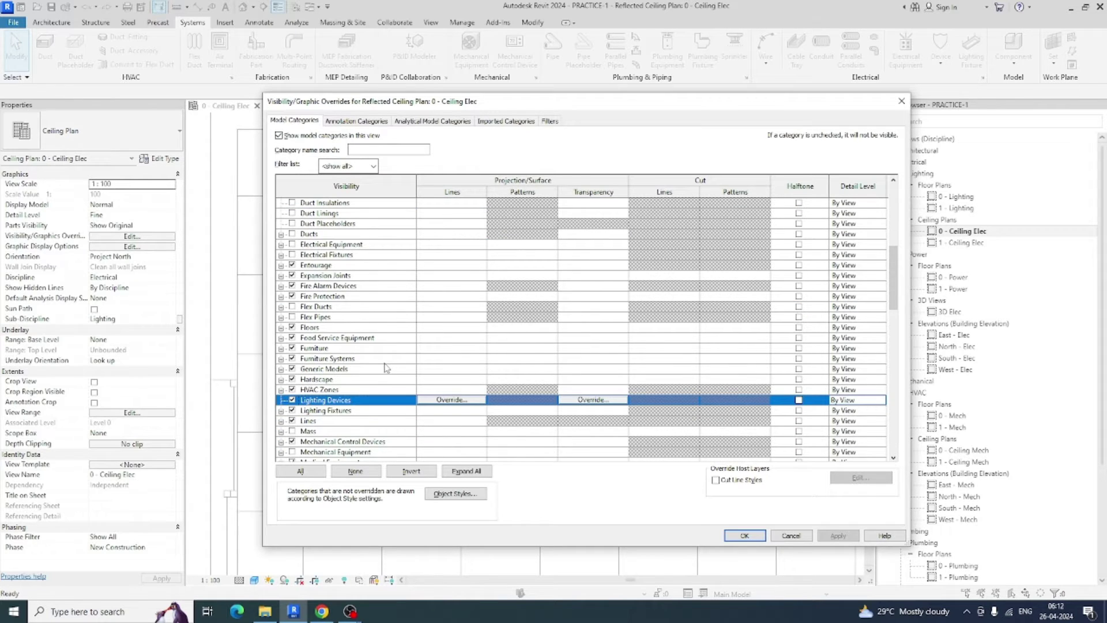
left_click(430, 411)
left_click(453, 409)
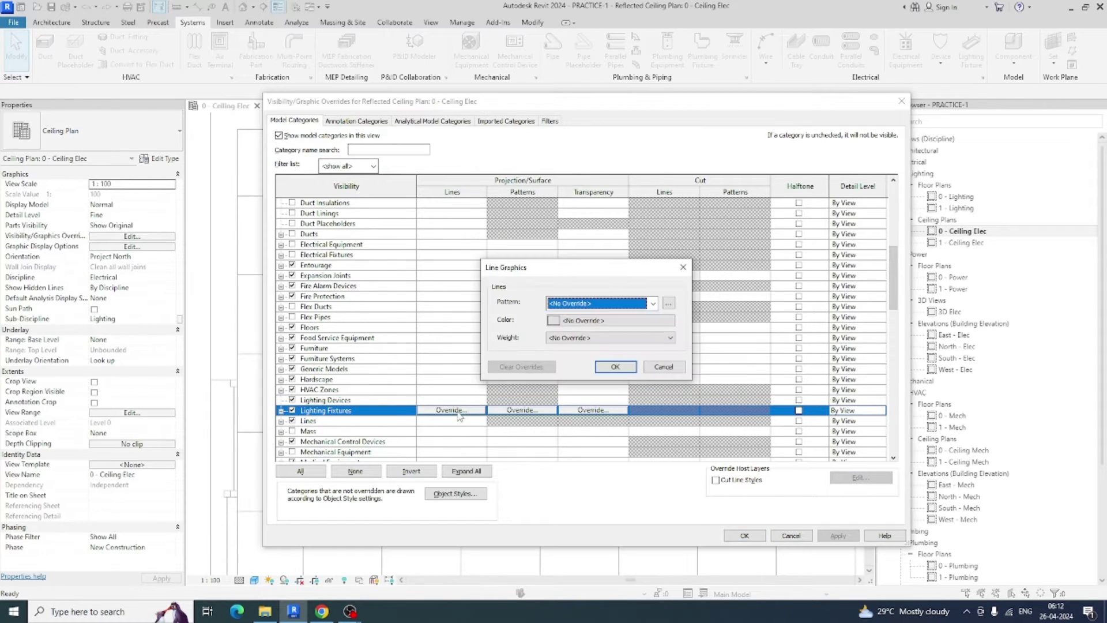
left_click(580, 328)
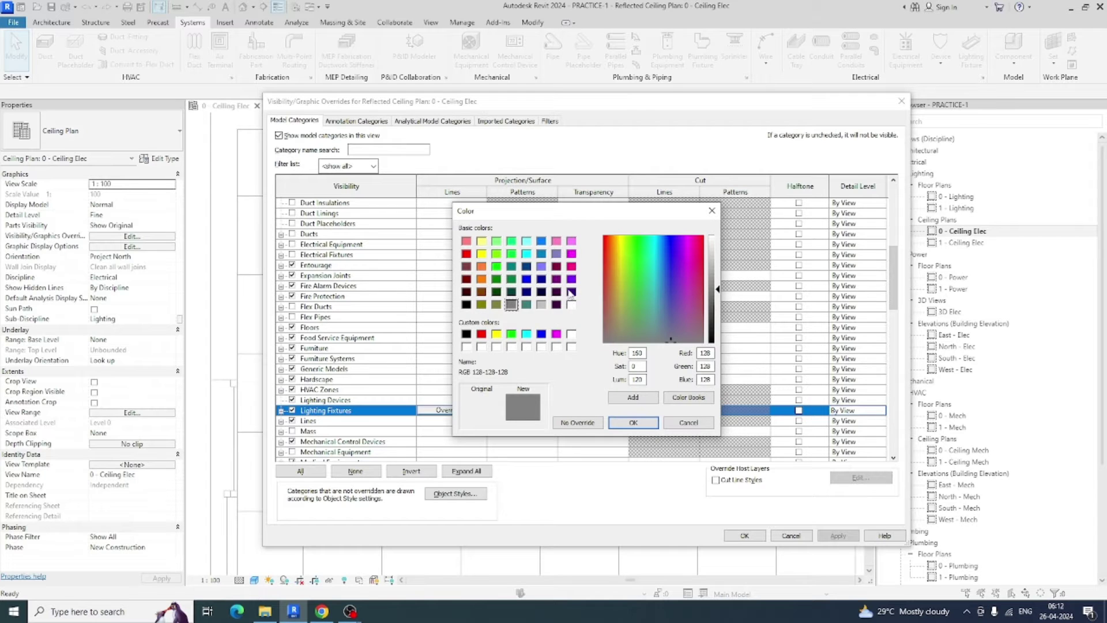
left_click(542, 335)
left_click(621, 424)
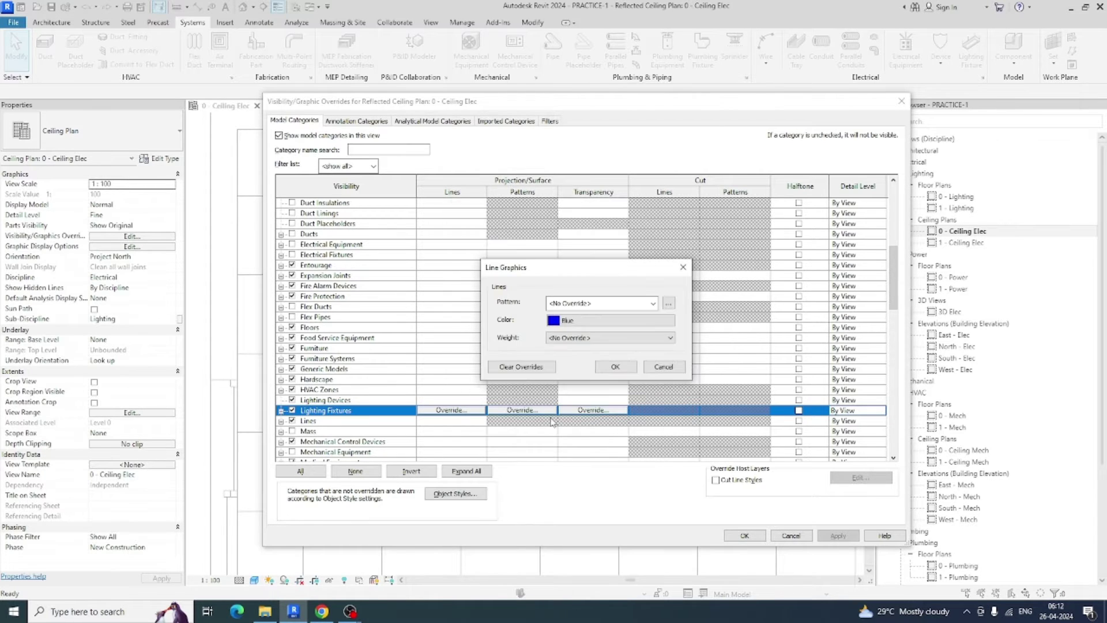
left_click(594, 338)
left_click(562, 378)
left_click(612, 369)
left_click(744, 535)
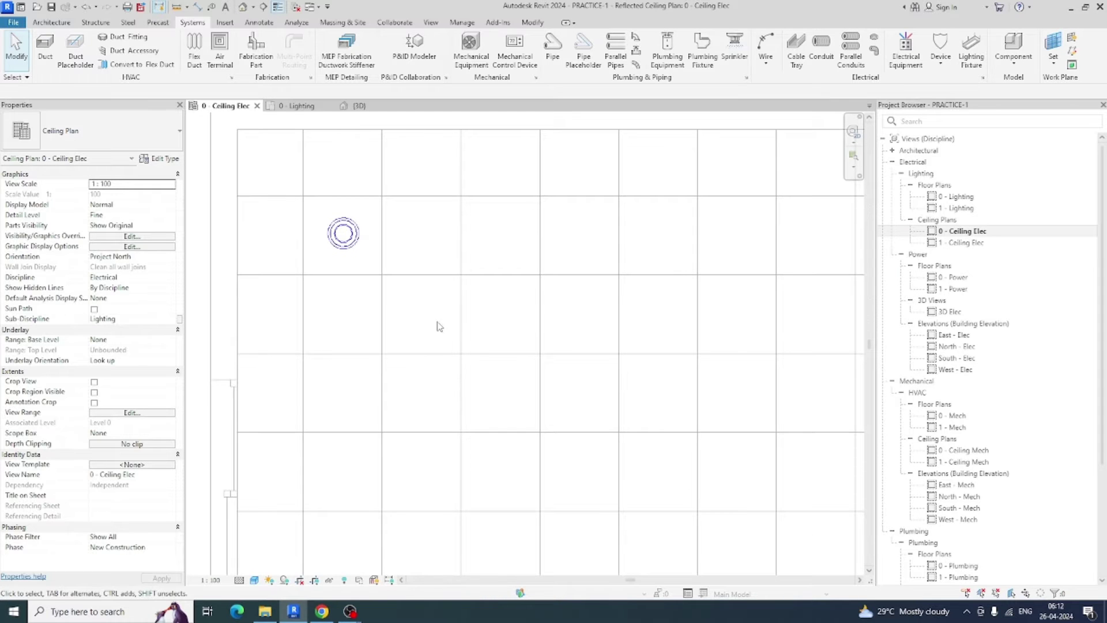
Toggle thin-line display off and back on to check the fixture lineweights
left_click(284, 7)
scroll(356, 317, "down", 2)
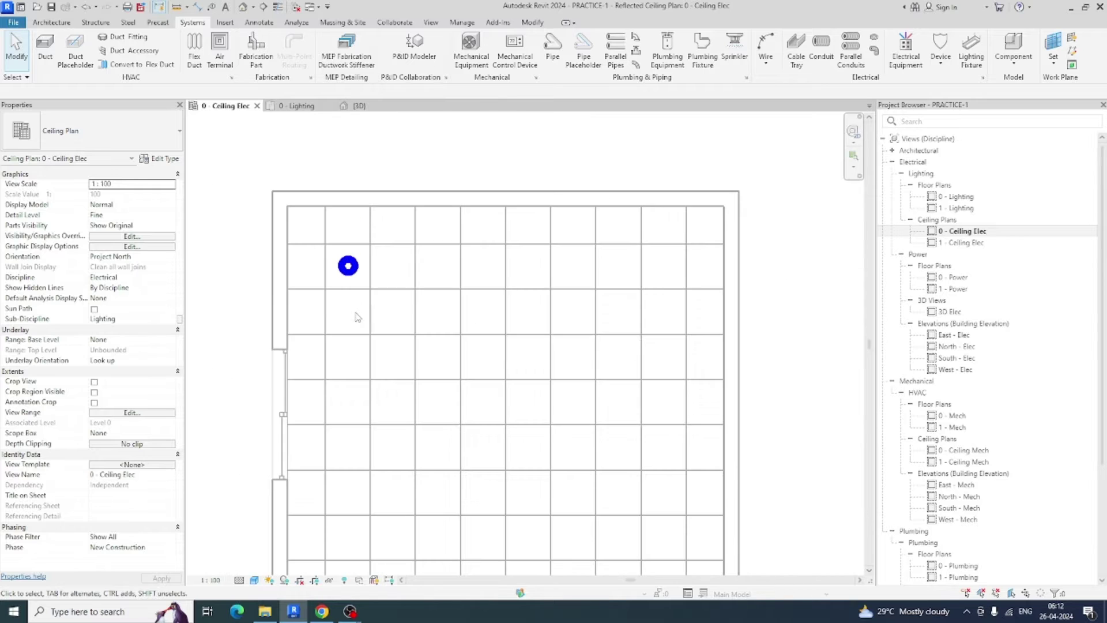
scroll(343, 270, "up", 2)
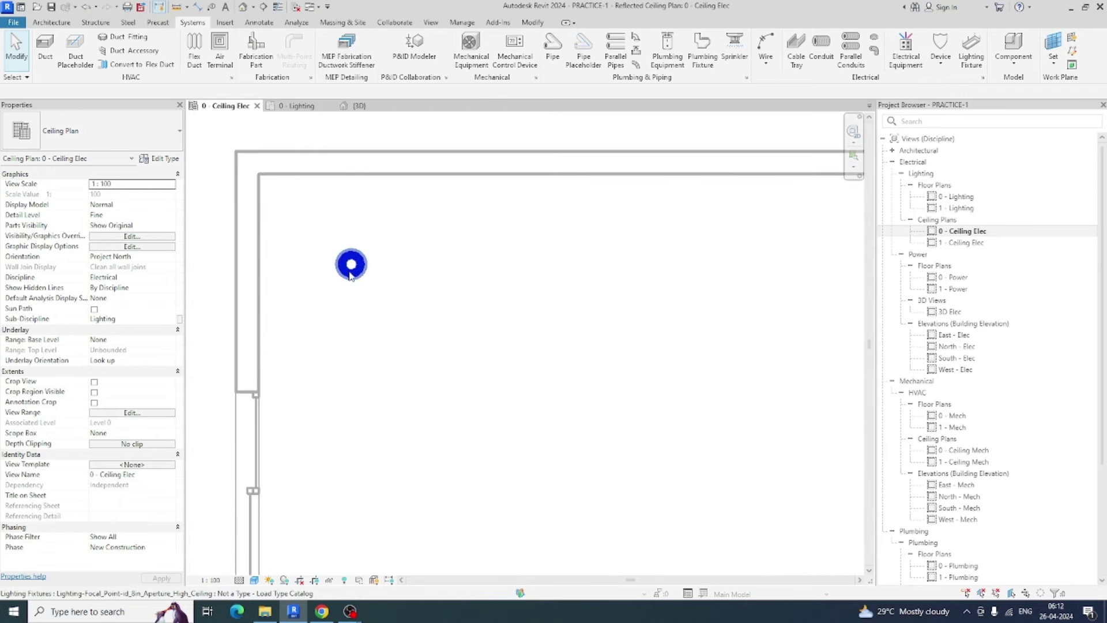
left_click(277, 7)
Copy the light to the next two grid intersections, forming a top row of three
left_click(352, 265)
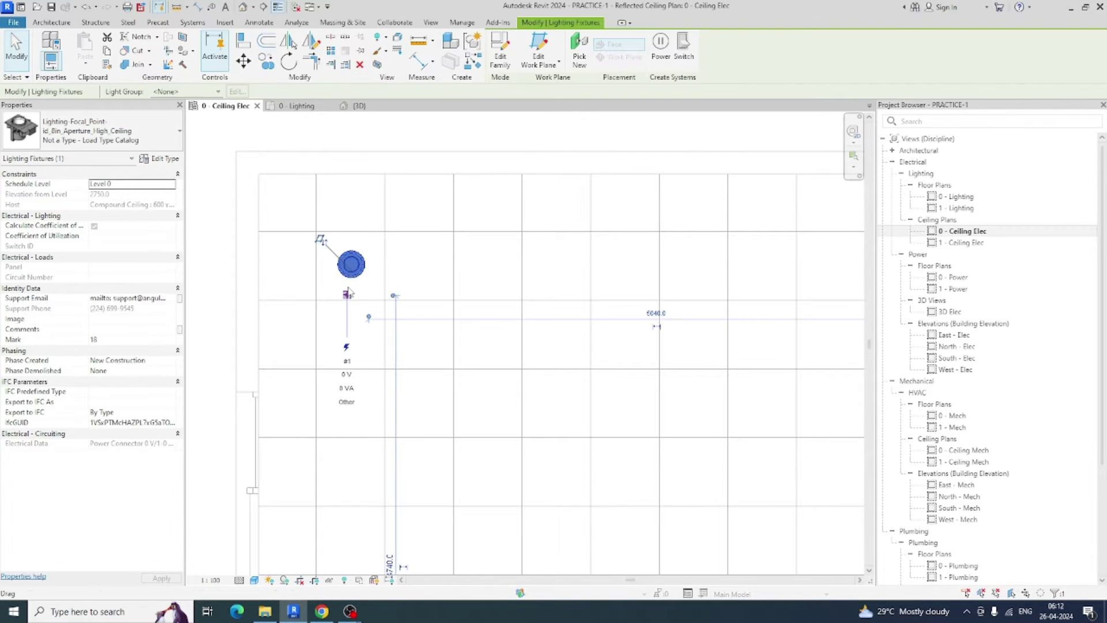
key("c")
key("o")
left_click(321, 231)
scroll(512, 231, "down", 1)
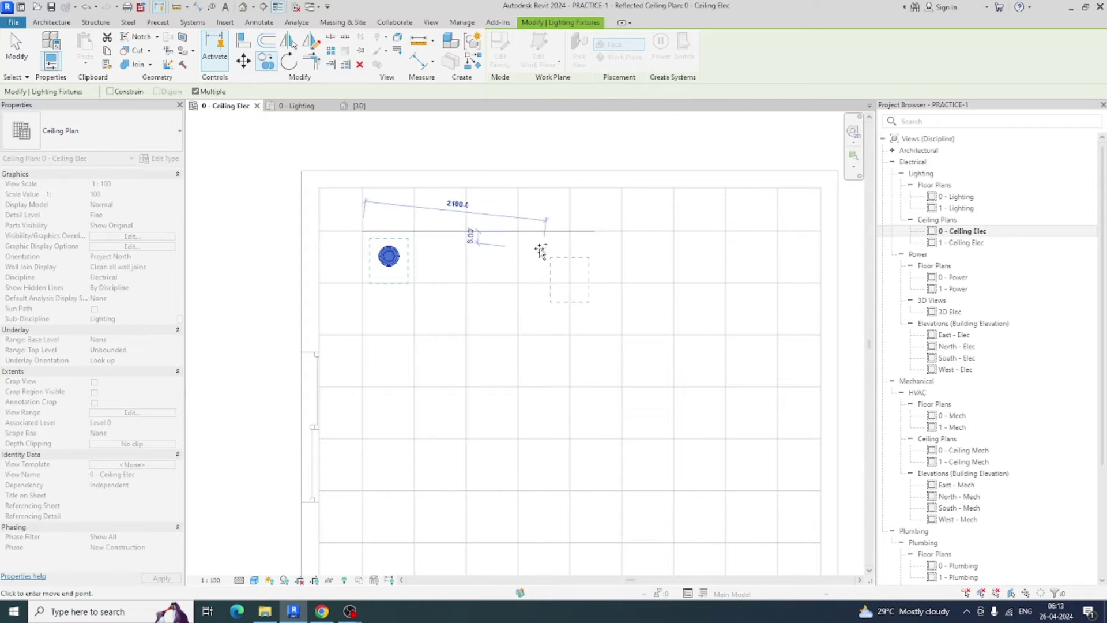
left_click(519, 231)
middle_click_drag(624, 239, 448, 245)
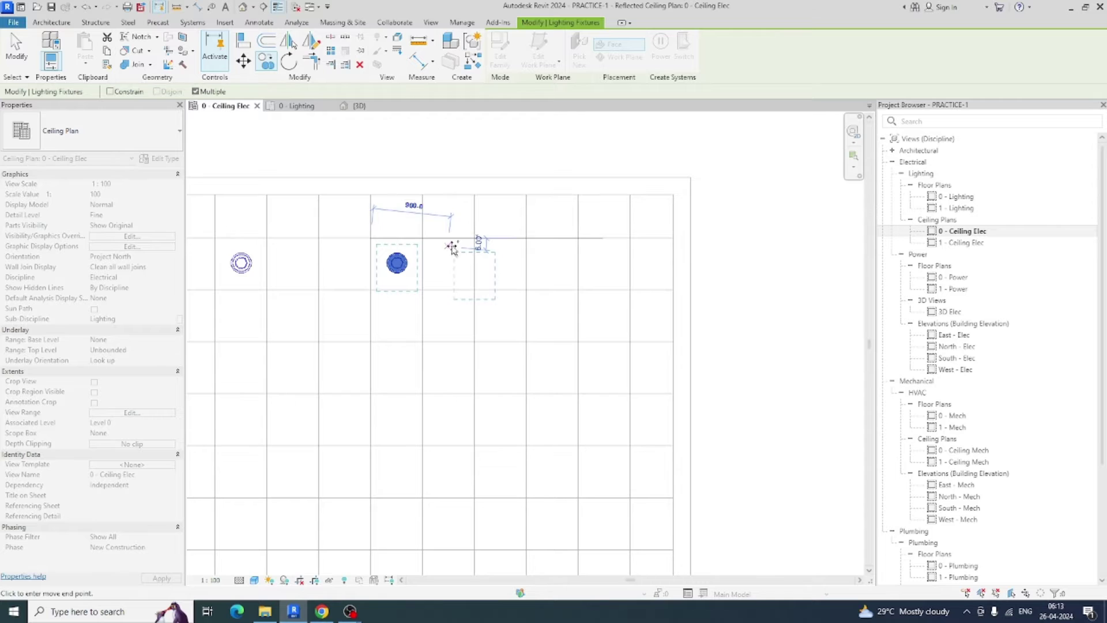
left_click(526, 237)
key("Escape")
key("Escape")
key("z")
key("f")
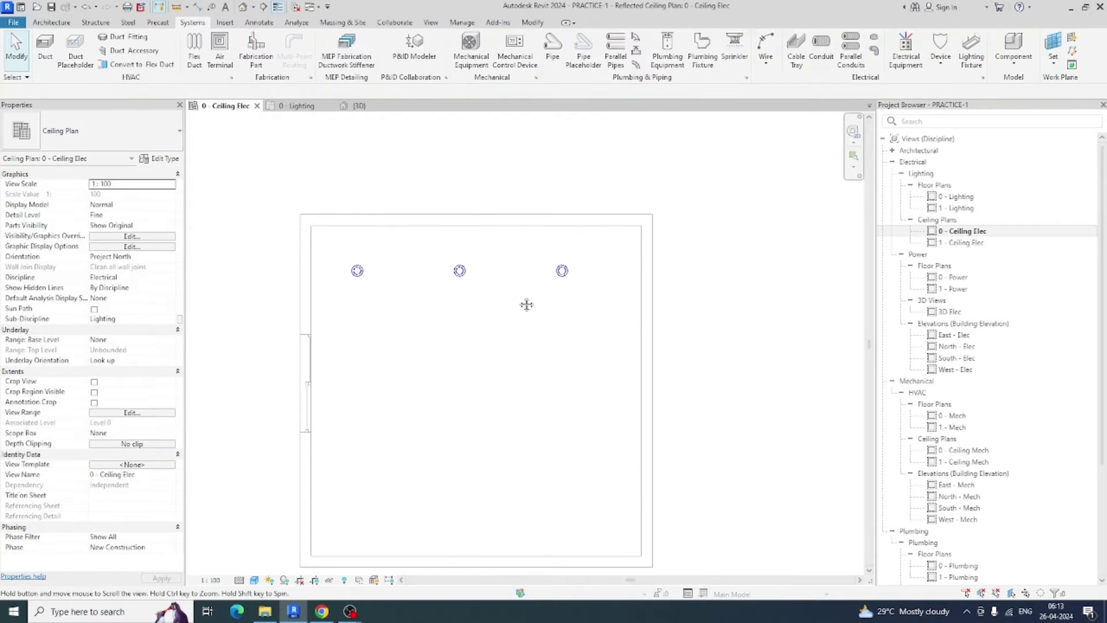
Copy the top row of three lights 1800 lower on the grid
left_click_drag(271, 206, 599, 327)
middle_click_drag(588, 329, 587, 298)
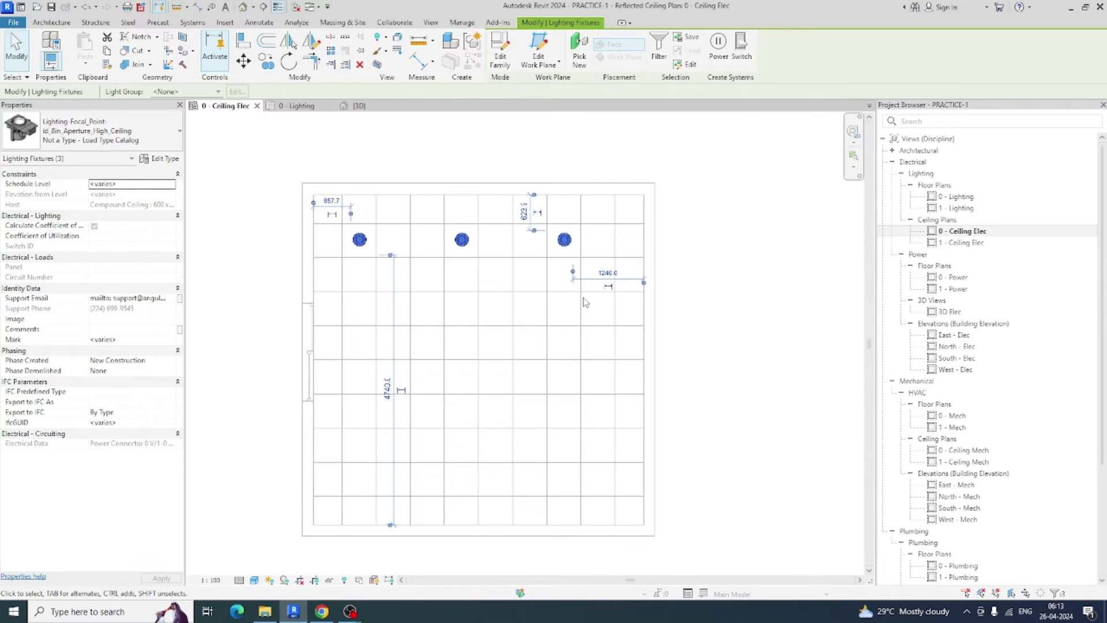
key("Escape")
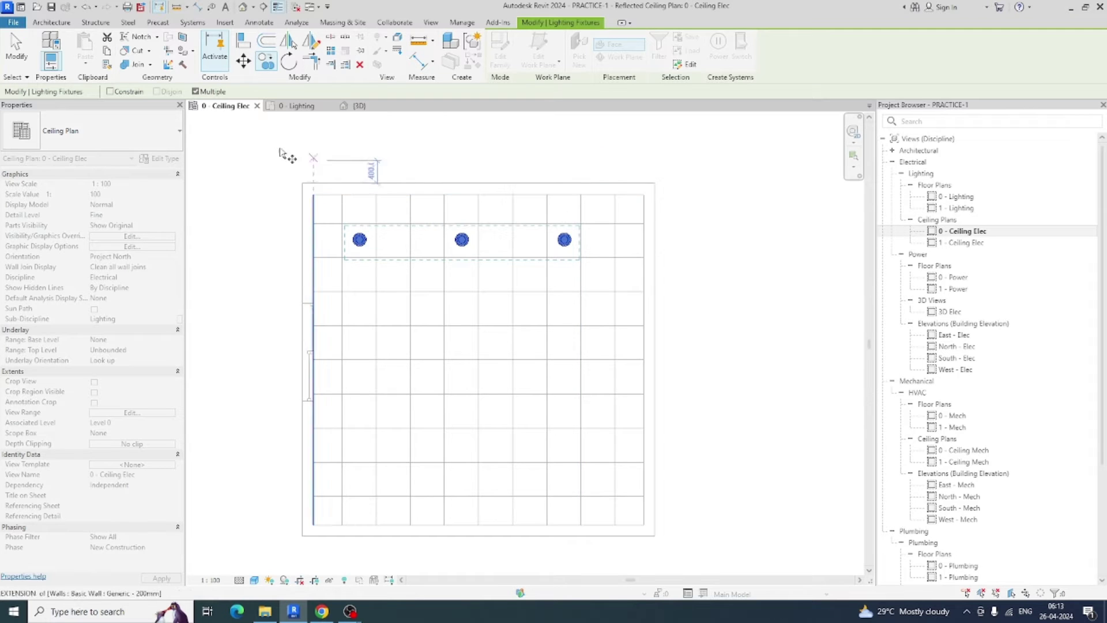
left_click(265, 60)
left_click(580, 223)
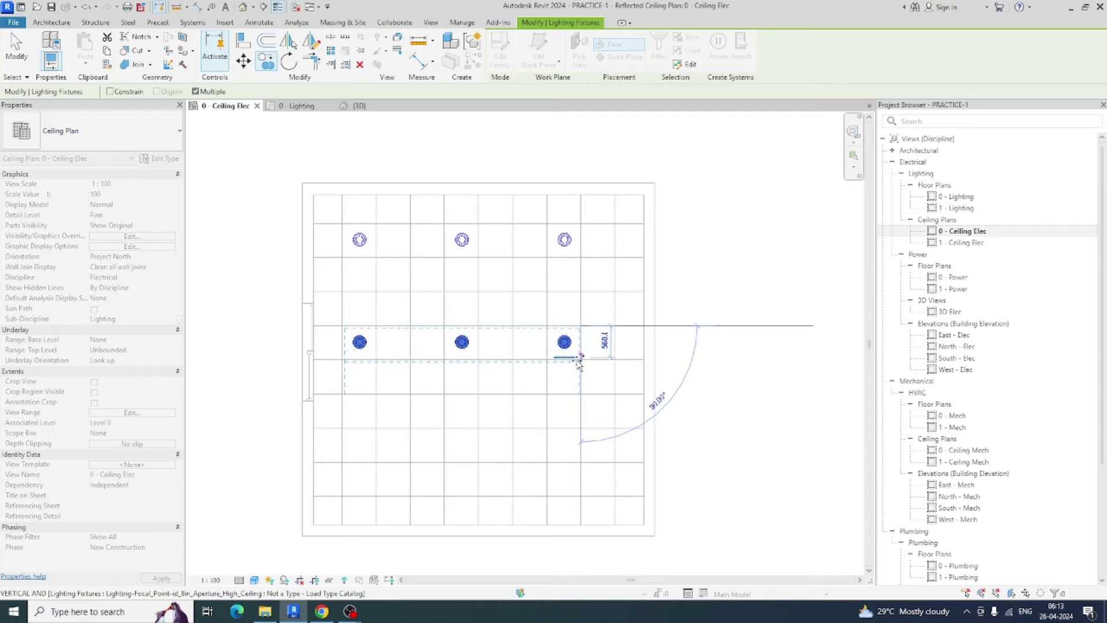
left_click(580, 428)
key("Escape")
Move the bottom row of three lights down one grid line
middle_click_drag(558, 432, 534, 418)
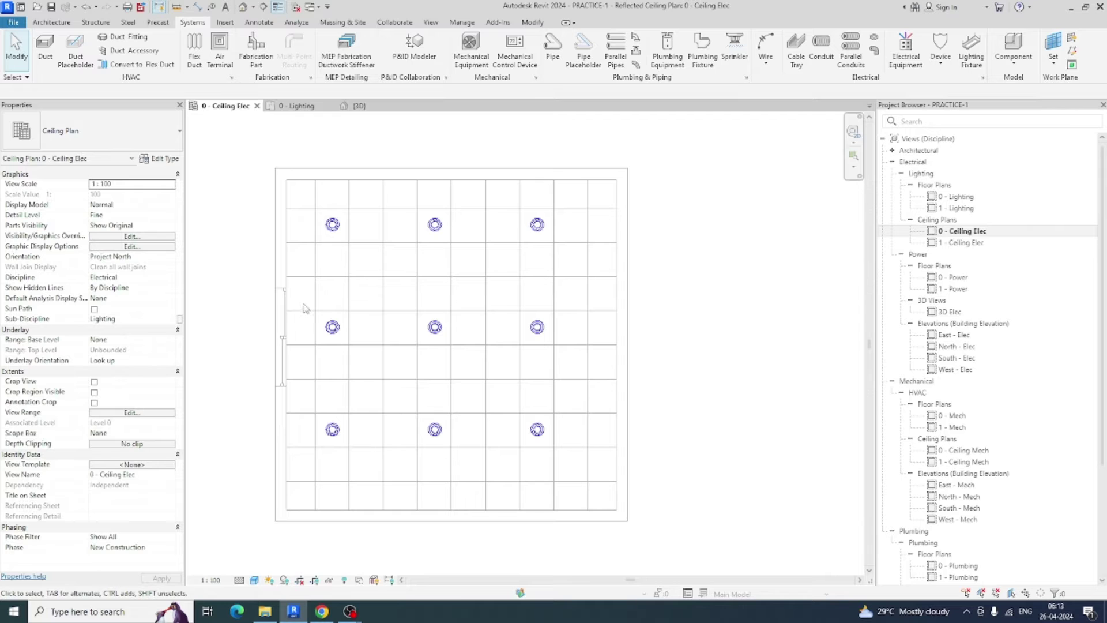
left_click_drag(310, 410, 582, 485)
left_click(243, 61)
scroll(585, 425, "up", 1)
left_click(545, 405)
left_click(545, 453)
key("Escape")
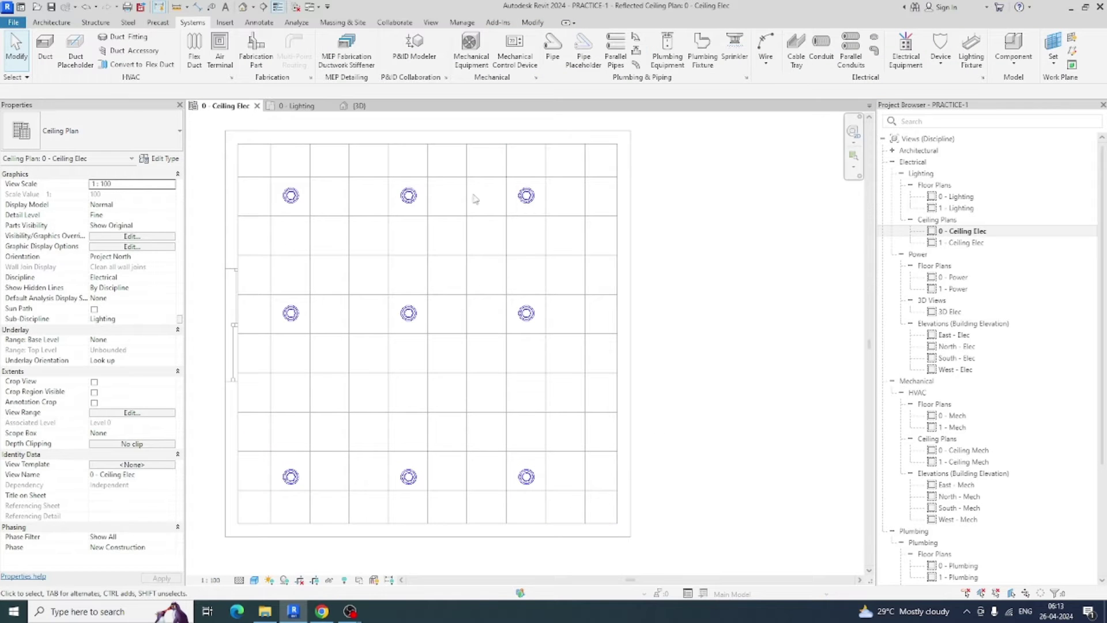
Move the right-hand column of lights one grid bay further right
left_click_drag(486, 170, 578, 508)
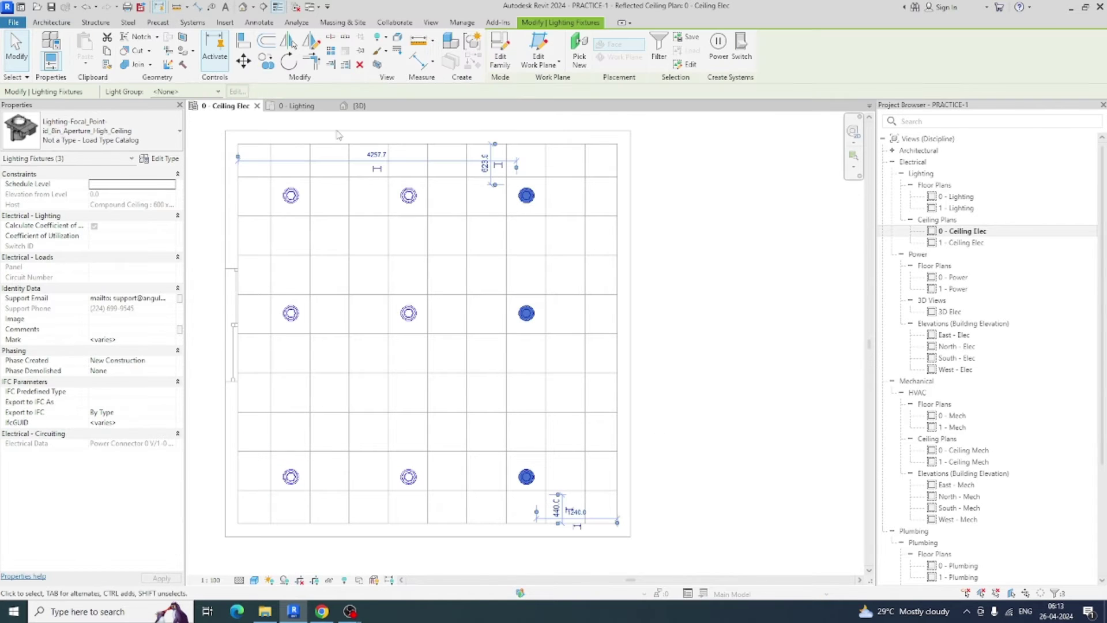
left_click(243, 61)
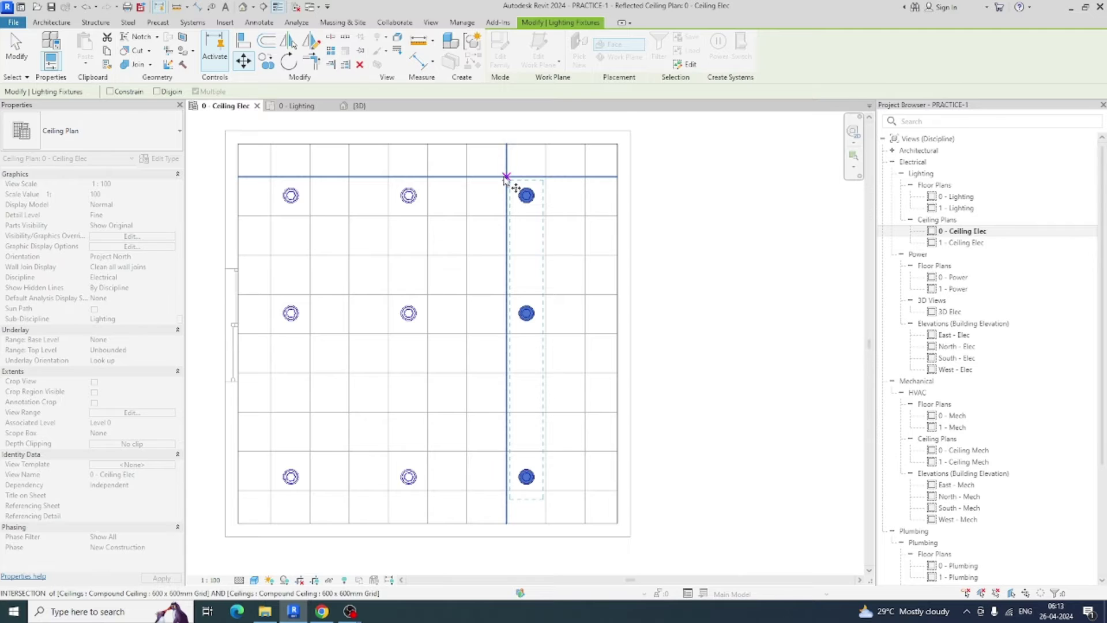
left_click(545, 176)
left_click(584, 176)
key("Escape")
middle_click_drag(494, 255, 508, 243)
Select all nine lights and orbit the 3D view to check the layout
left_click_drag(234, 145, 644, 515)
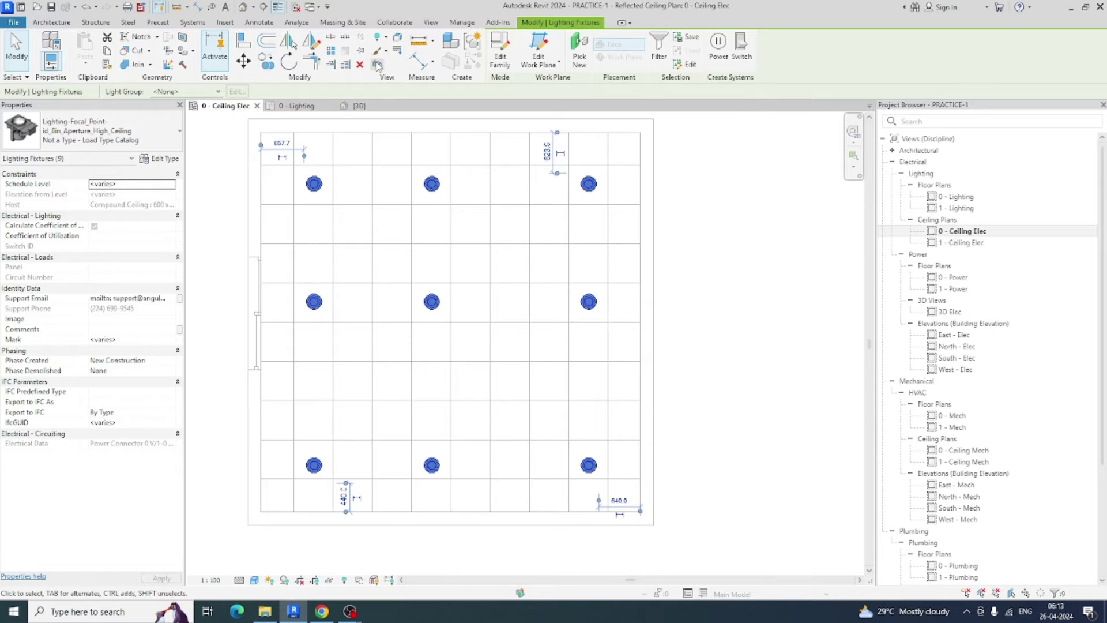
left_click(357, 106)
middle_click_drag(506, 242, 547, 358, "shift")
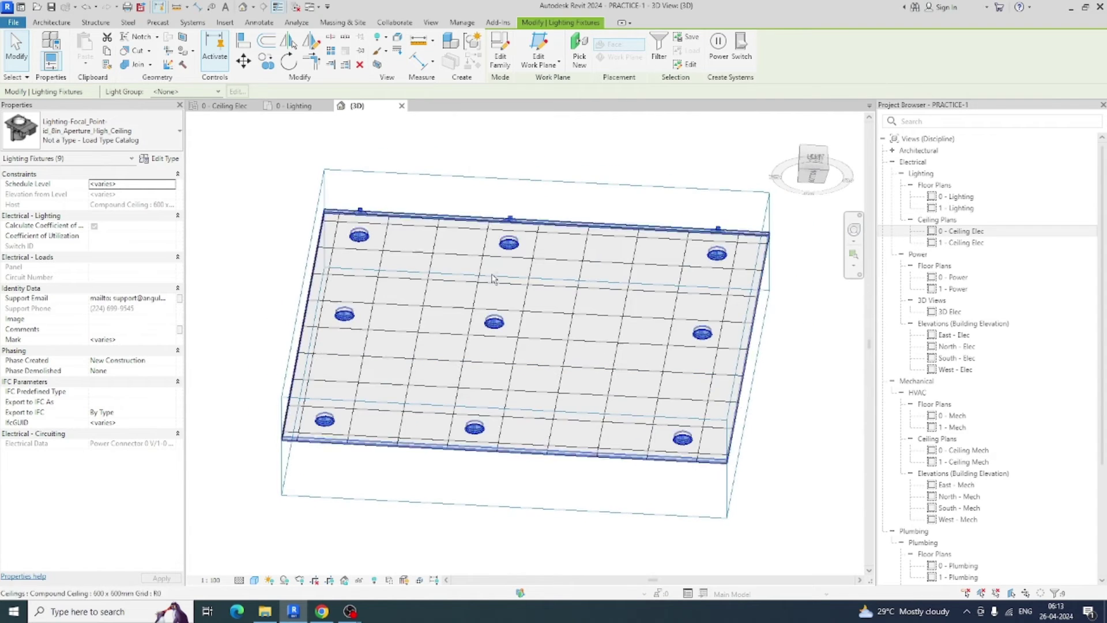
Return to the plans and reopen the 0 - Ceiling Elec ceiling plan
left_click(293, 106)
left_click(535, 327)
middle_click_drag(571, 314, 549, 294)
left_click(959, 231)
double_click(961, 231)
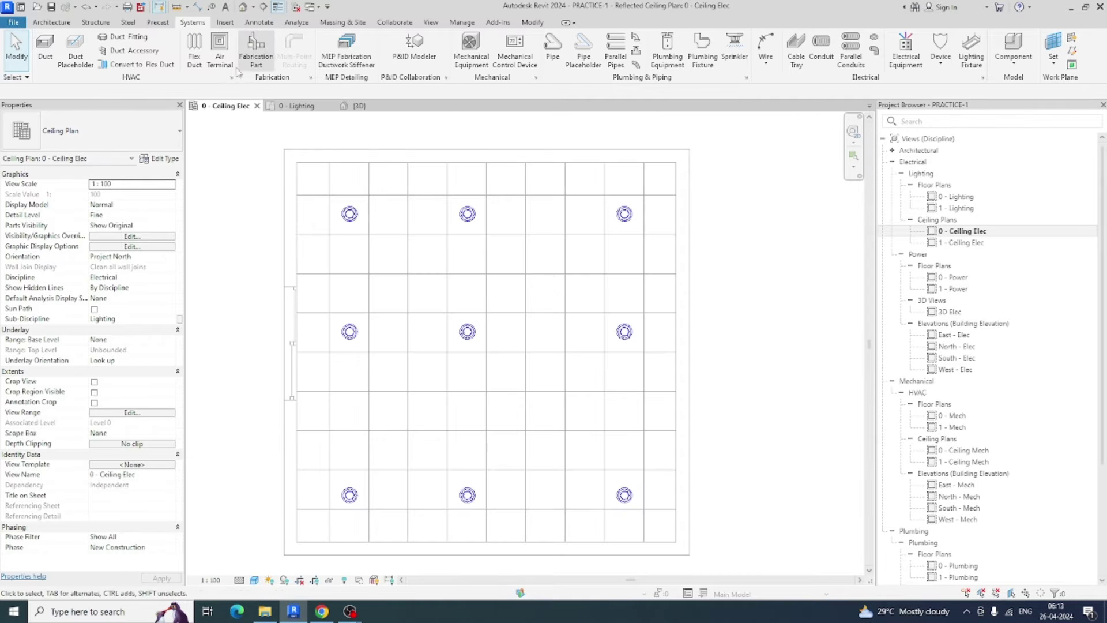
Place three fire alarm detectors, one per light row, between the middle and right light columns
left_click(469, 217)
key("Escape")
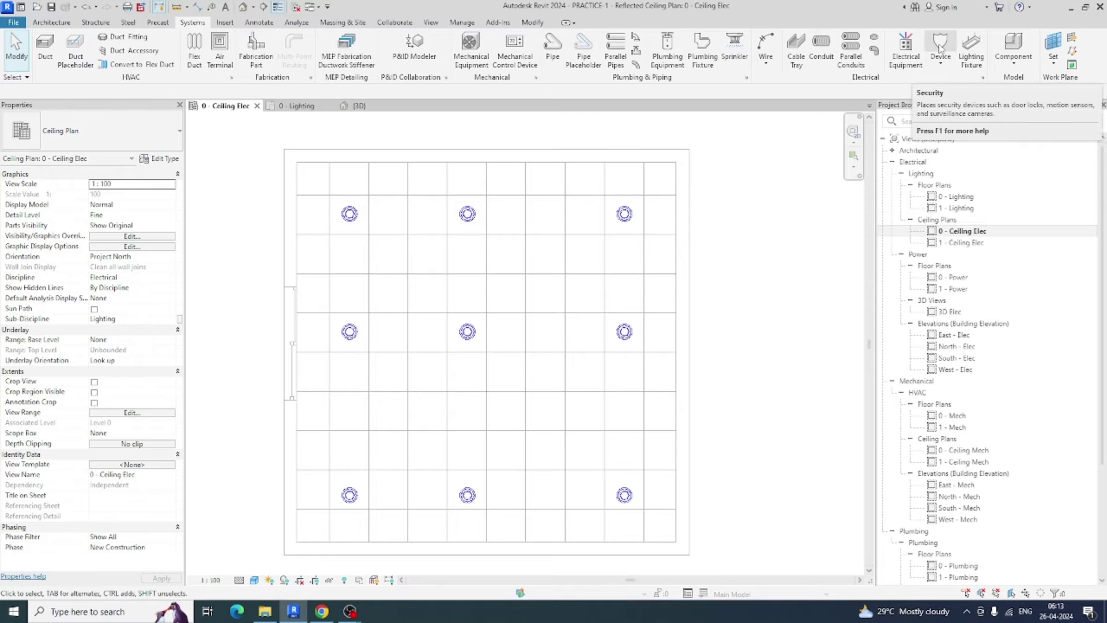
left_click(941, 66)
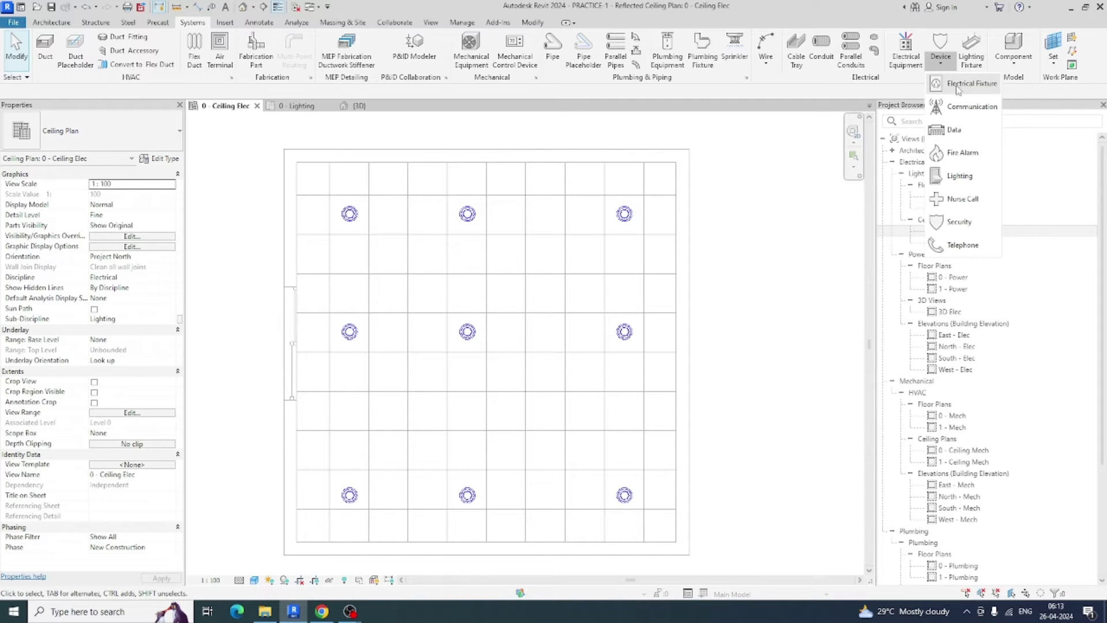
left_click(958, 154)
scroll(548, 216, "up", 2)
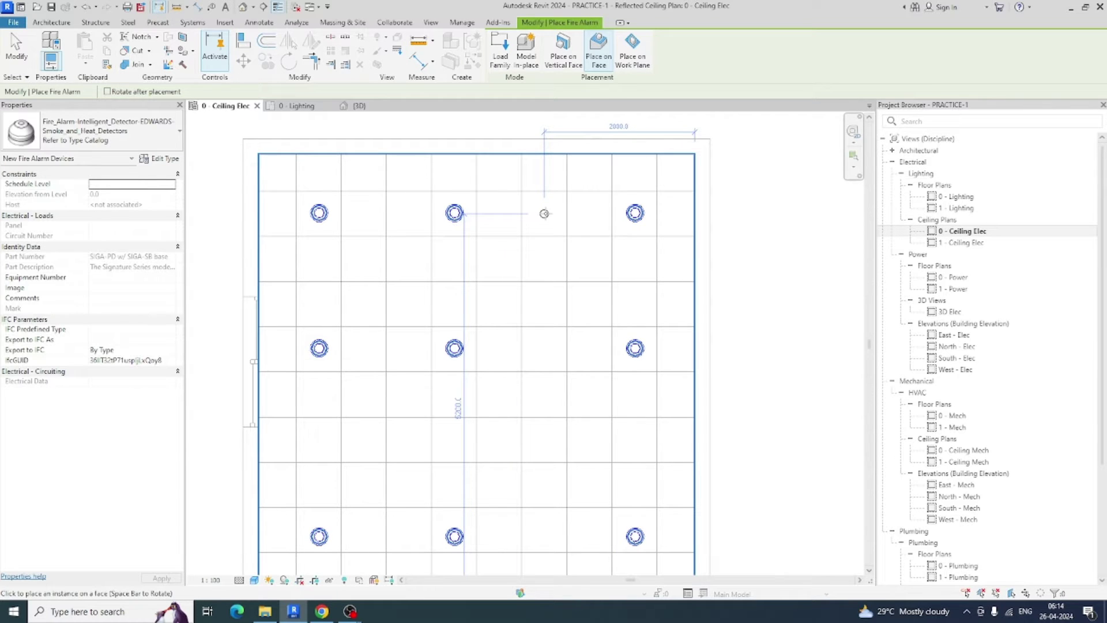
left_click(544, 214)
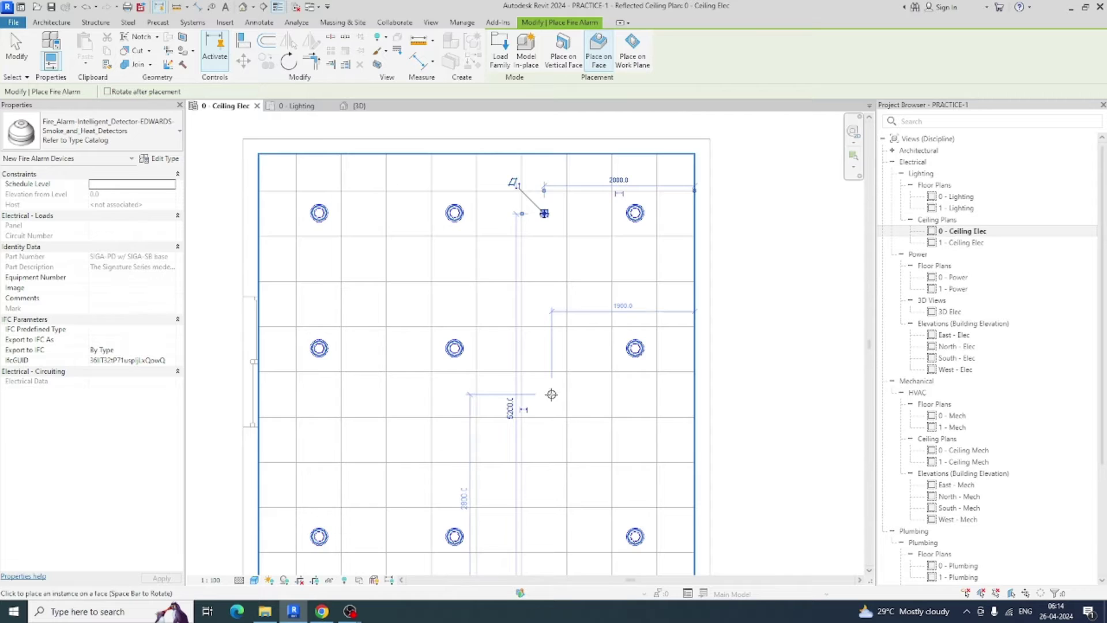
middle_click_drag(544, 356, 551, 317)
left_click(551, 311)
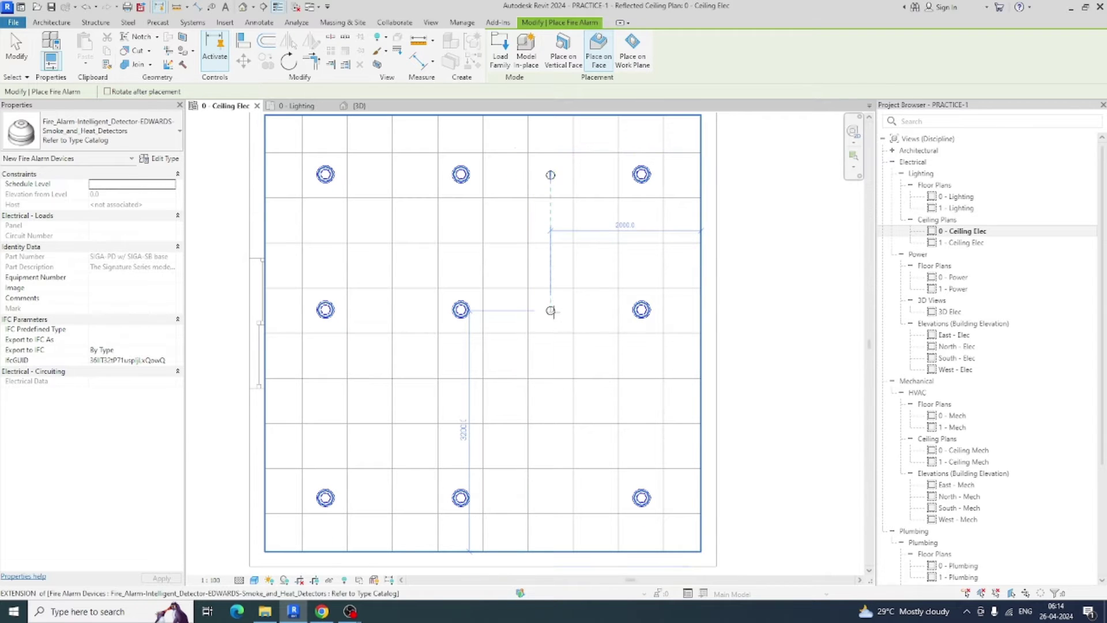
left_click(551, 498)
key("Escape")
key("Escape")
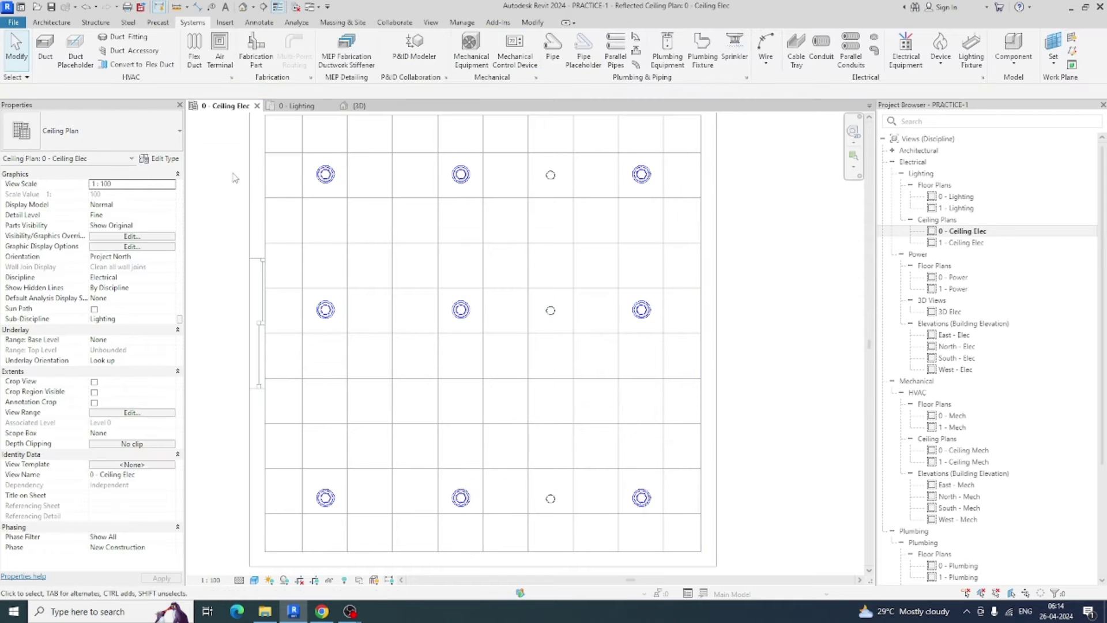
left_click_drag(229, 147, 704, 554)
left_click(381, 65)
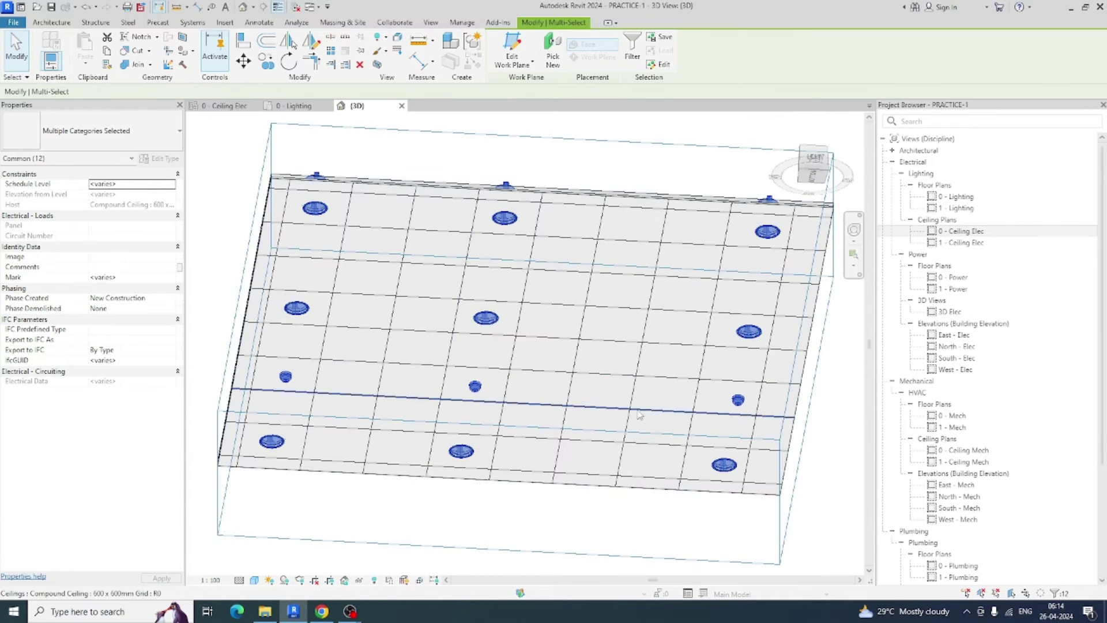
left_click(603, 428)
middle_click_drag(602, 428, 636, 453, "shift")
key("Escape")
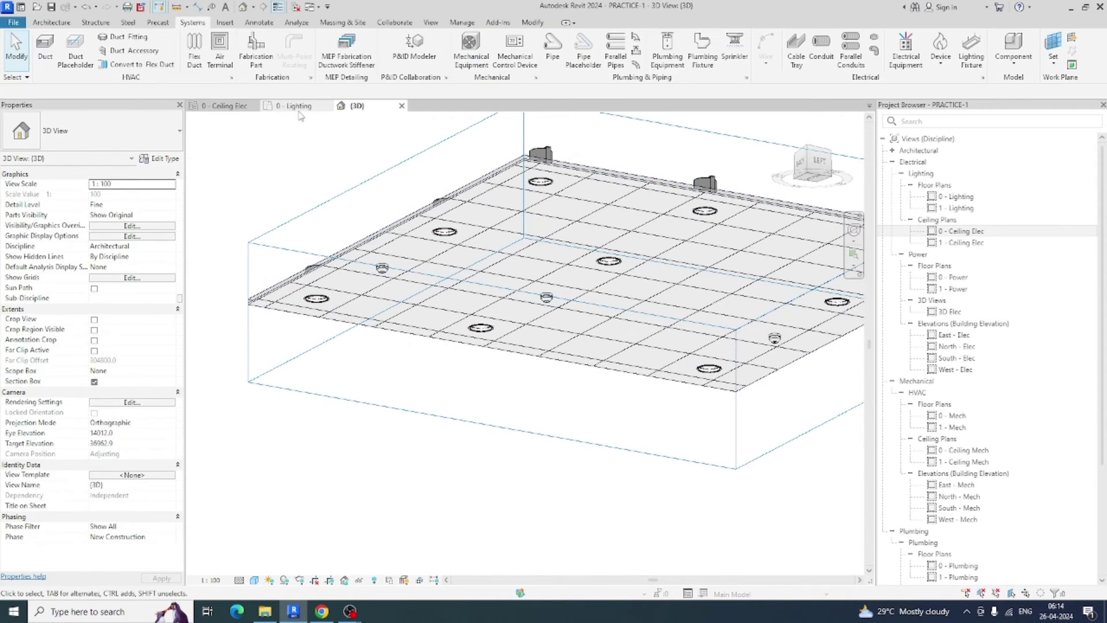
left_click(299, 107)
scroll(508, 302, "up", 1)
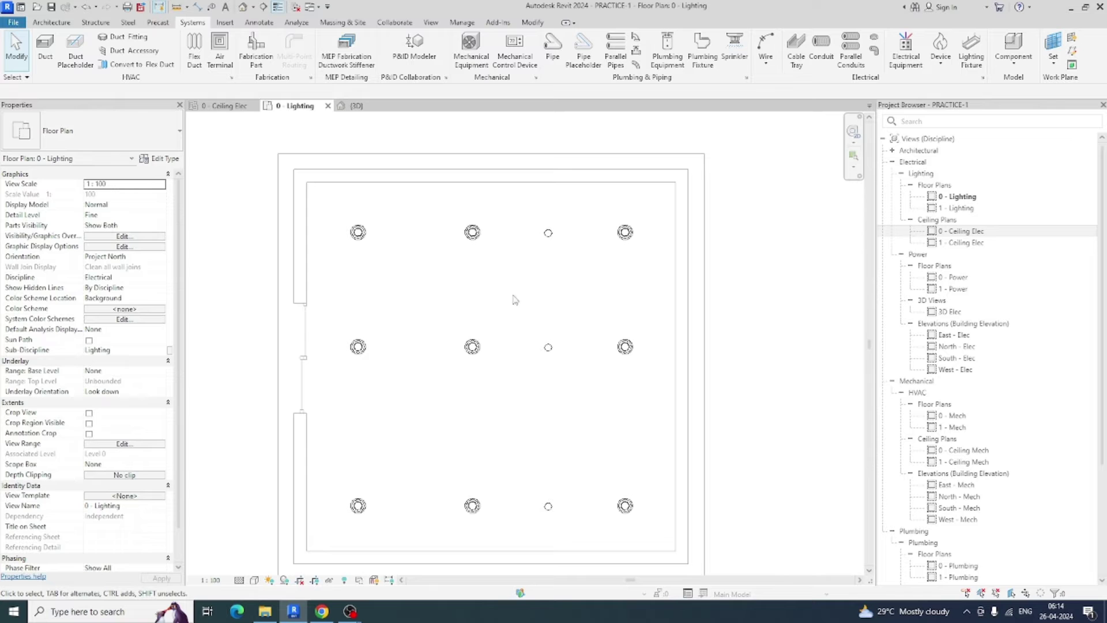
left_click(226, 106)
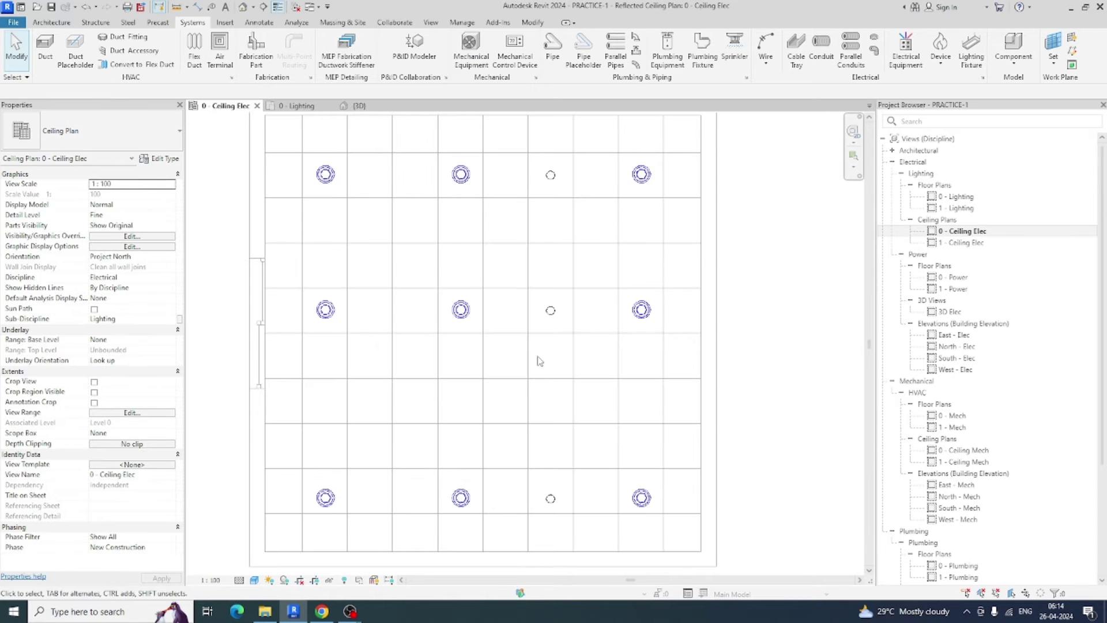
Set the detail level to Fine and open the 0 - Lighting floor plan
left_click(241, 580)
left_click(256, 567)
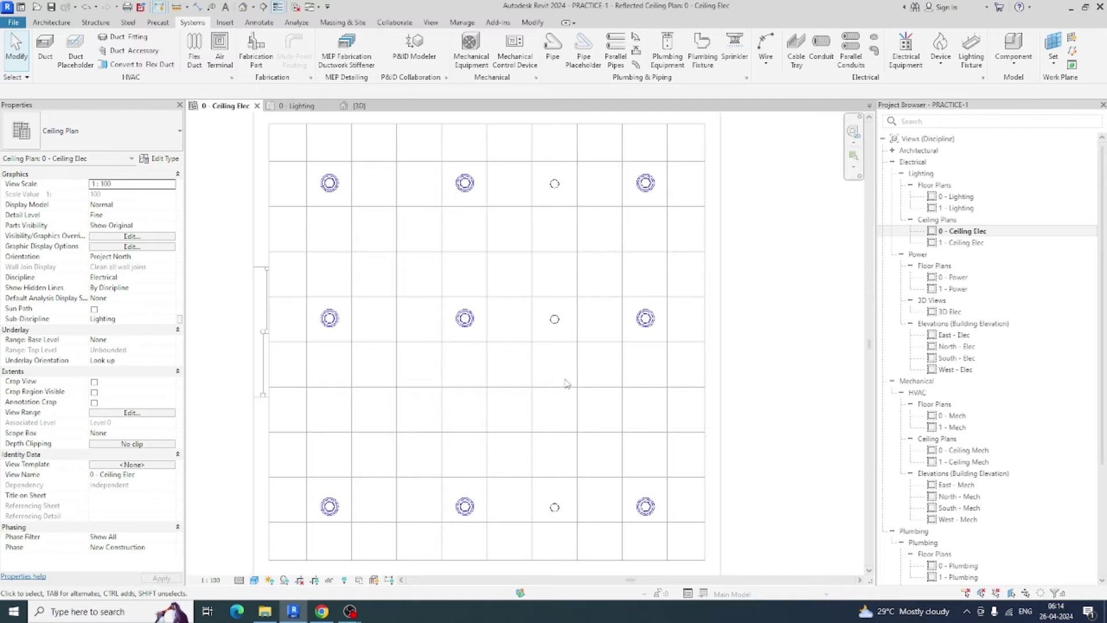
left_click(942, 67)
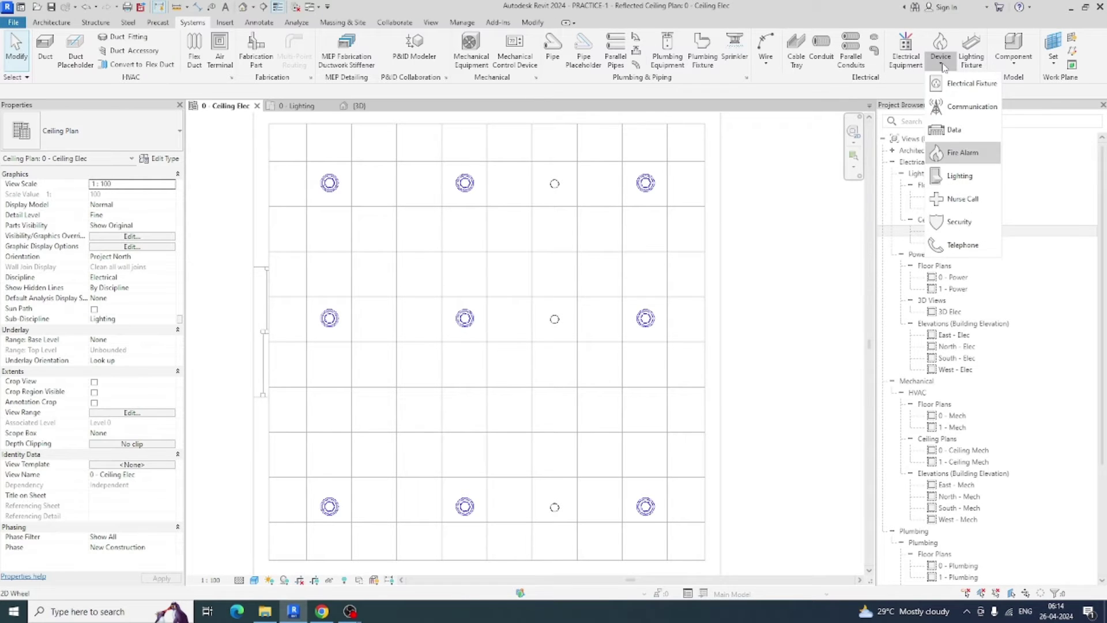
left_click(470, 236)
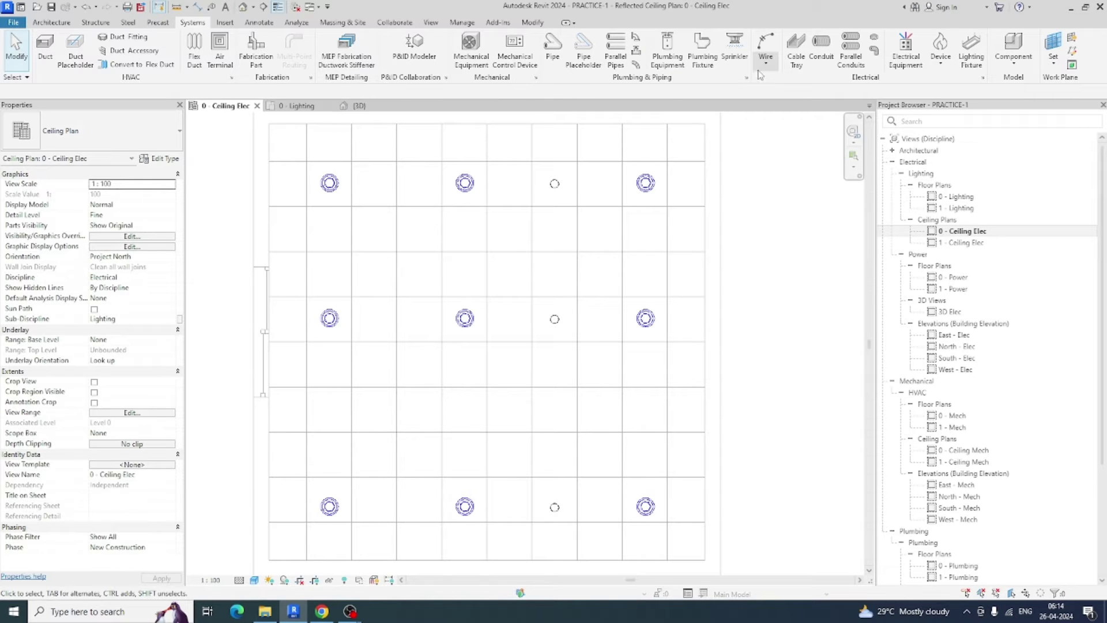
double_click(961, 196)
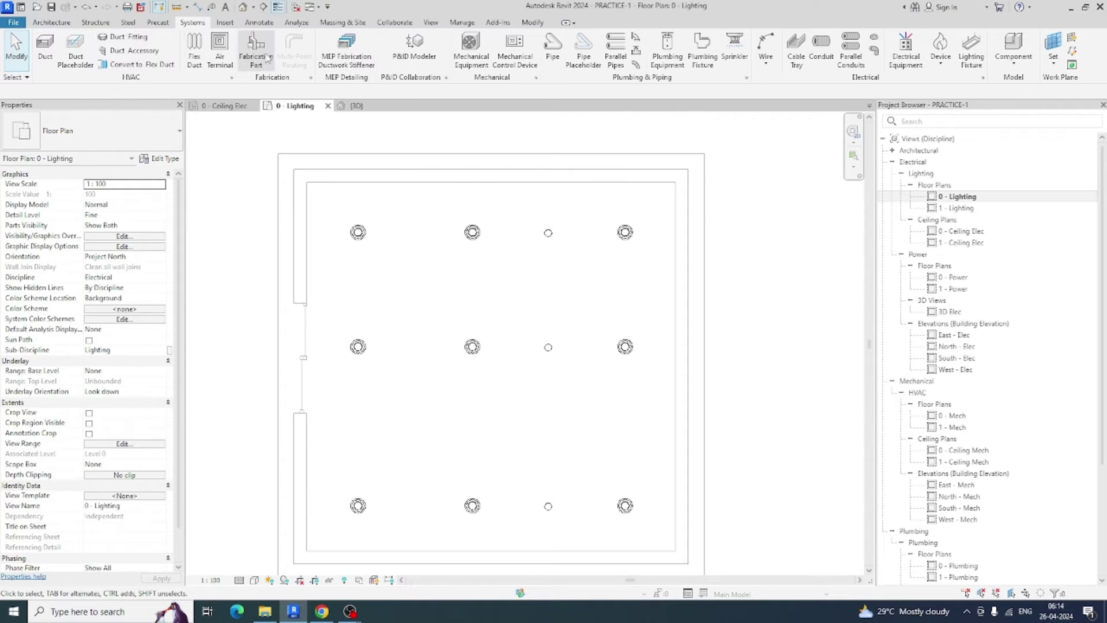
left_click(222, 53)
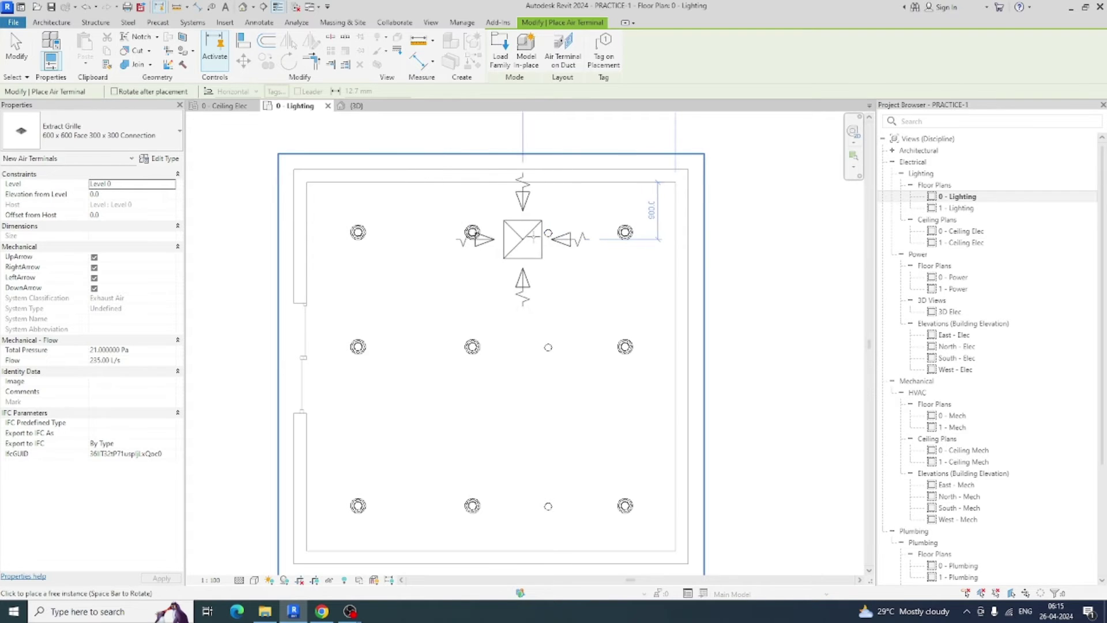
key("Escape")
key("Escape")
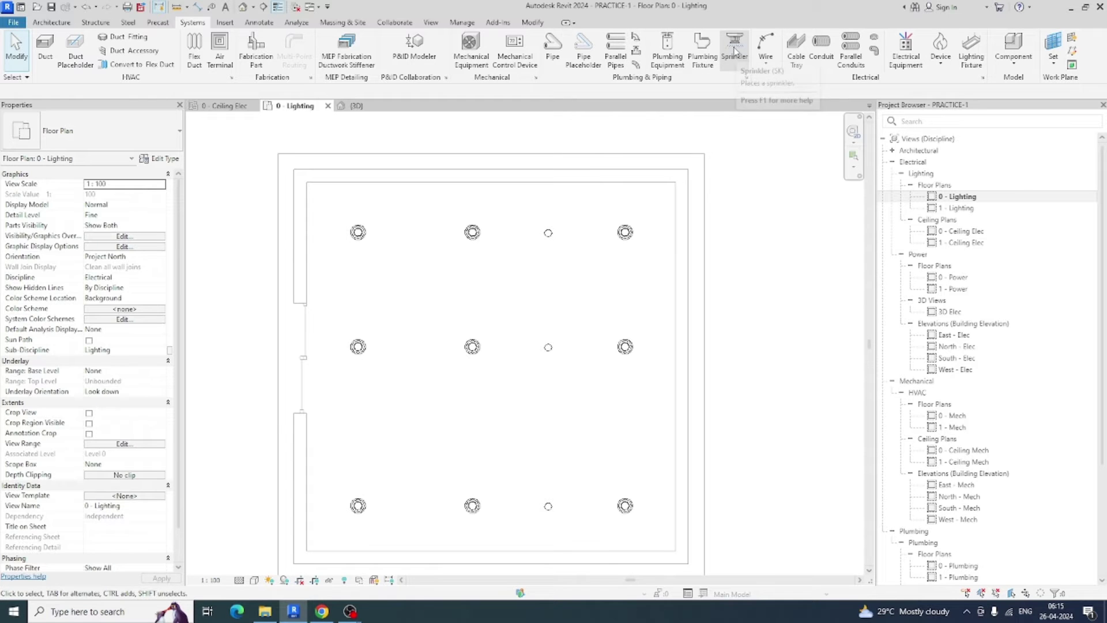
left_click(733, 51)
scroll(502, 237, "up", 1)
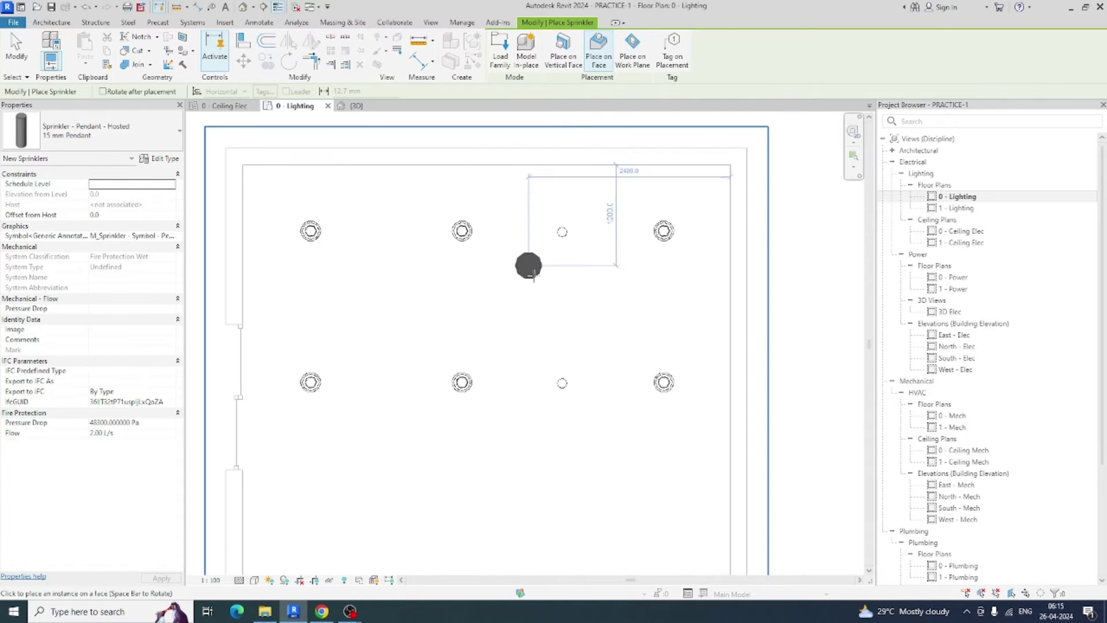
double_click(963, 231)
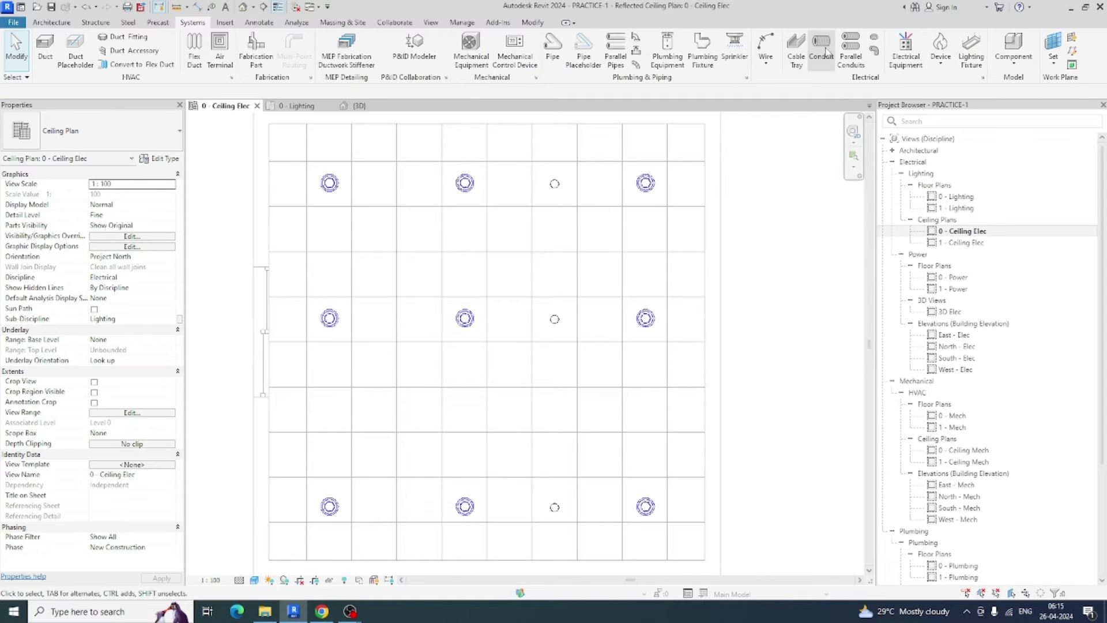
left_click(734, 50)
double_click(960, 196)
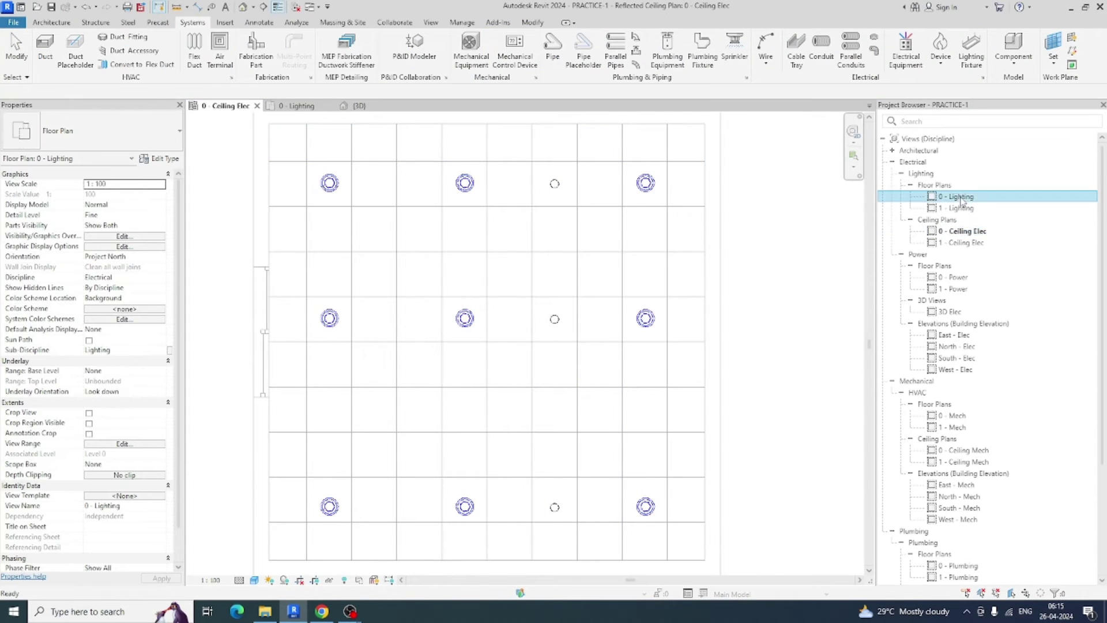
Place two 15 mm Pendant sprinklers 4200 apart between the middle and bottom light rows
left_click(734, 51)
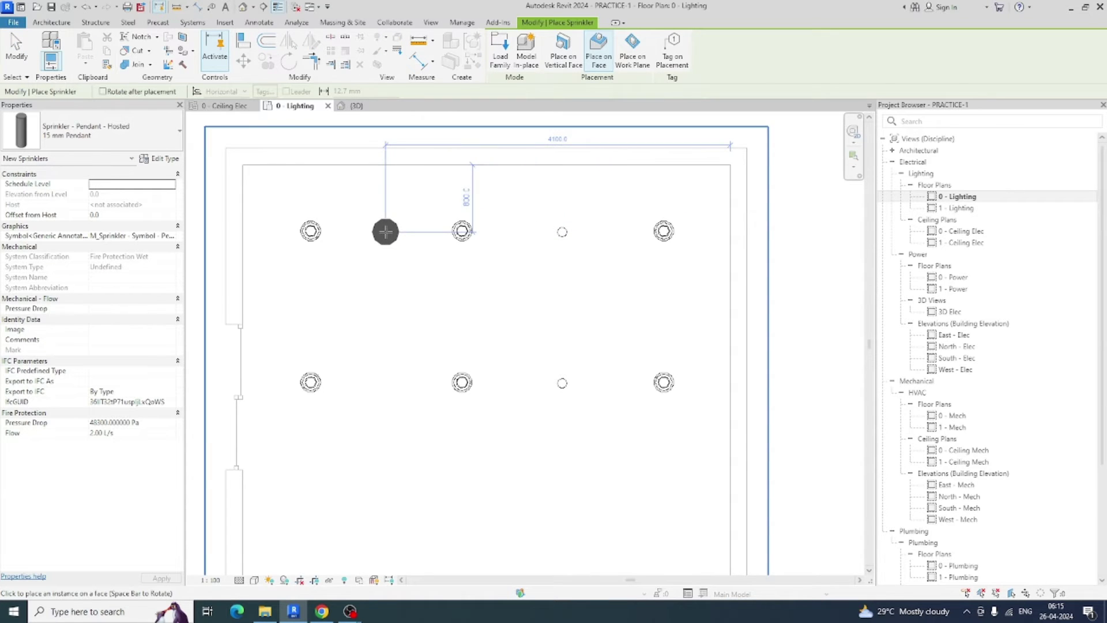
scroll(508, 294, "down", 2)
middle_click_drag(519, 306, 524, 247)
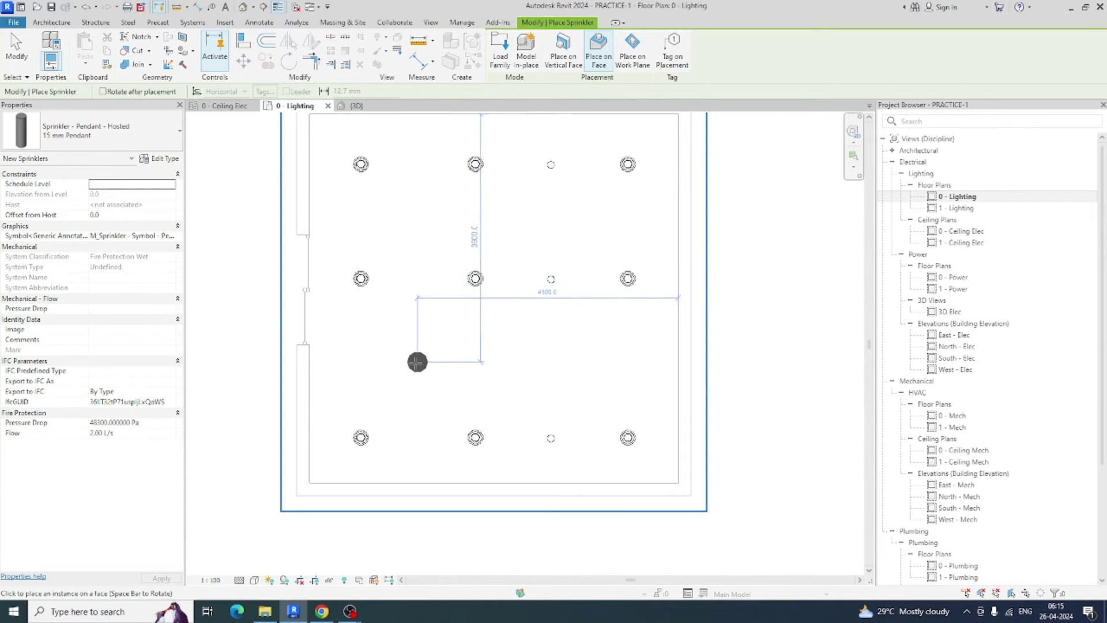
left_click(411, 362)
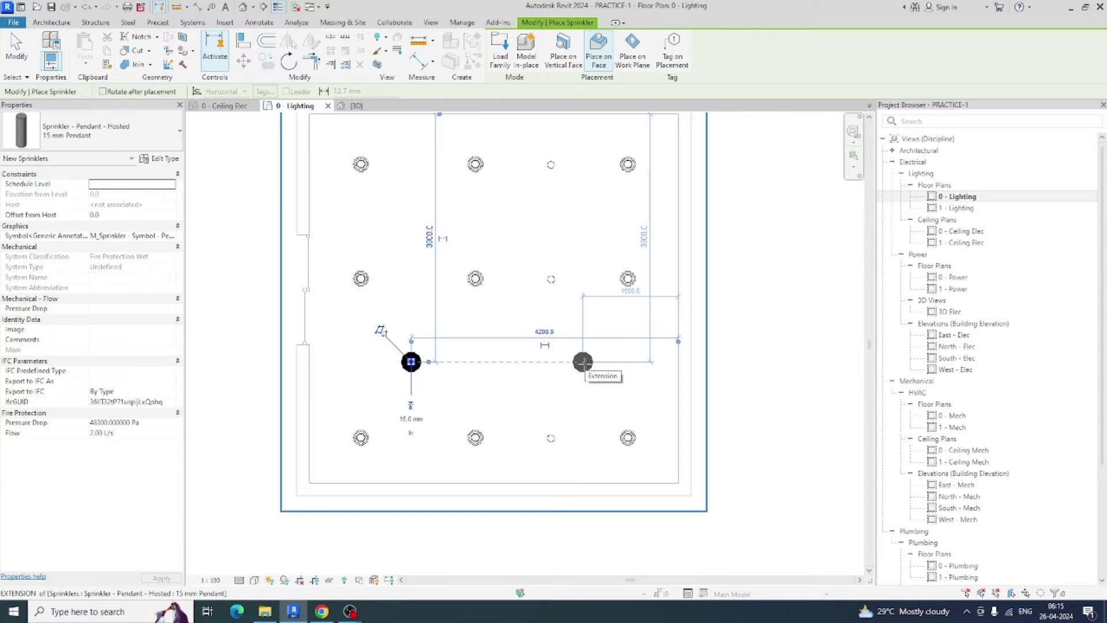
left_click(582, 361)
key("Escape")
key("Escape")
Check the 0 - Ceiling Elec plan, then return to the 0 - Lighting floor plan
left_click(961, 230)
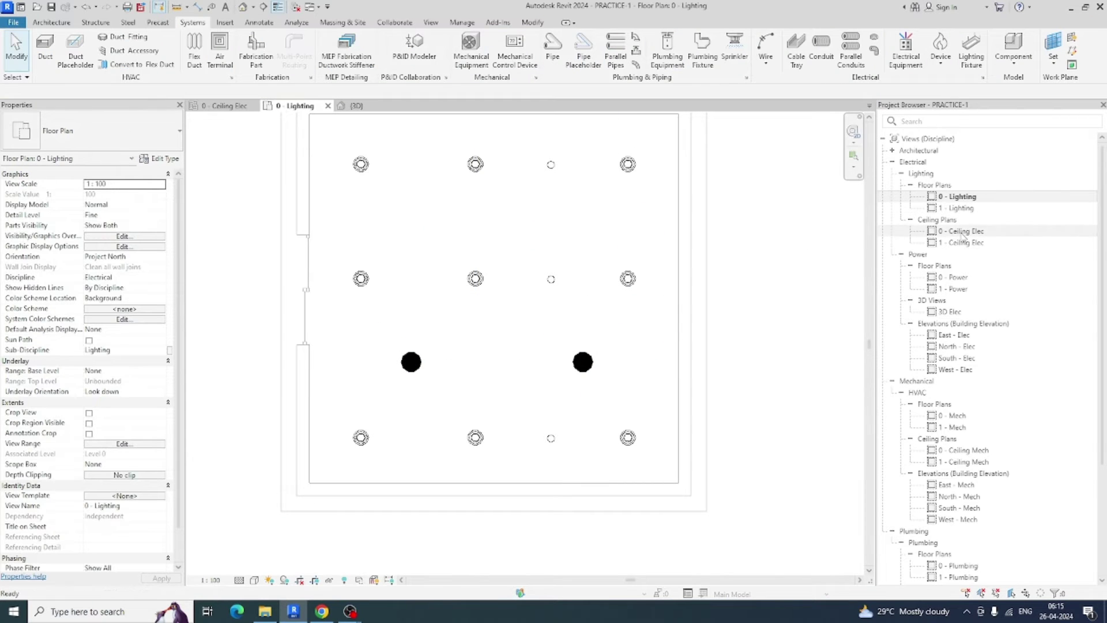
double_click(961, 232)
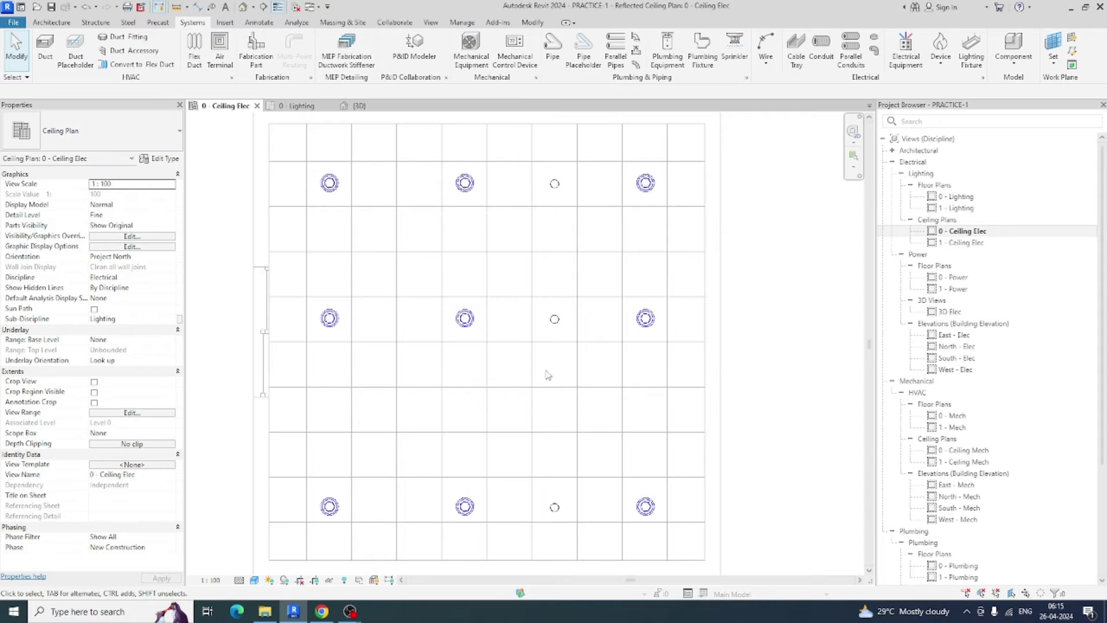
left_click(297, 105)
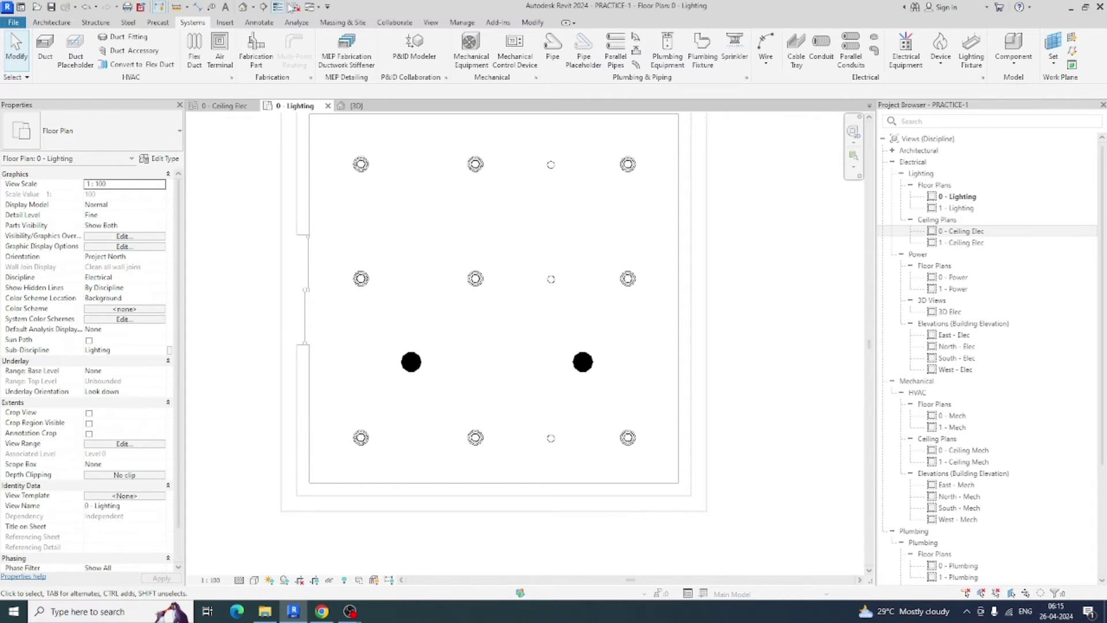
left_click(262, 8)
Draw a section across the sprinklers and open Section 1 at Fine detail
left_click(261, 376)
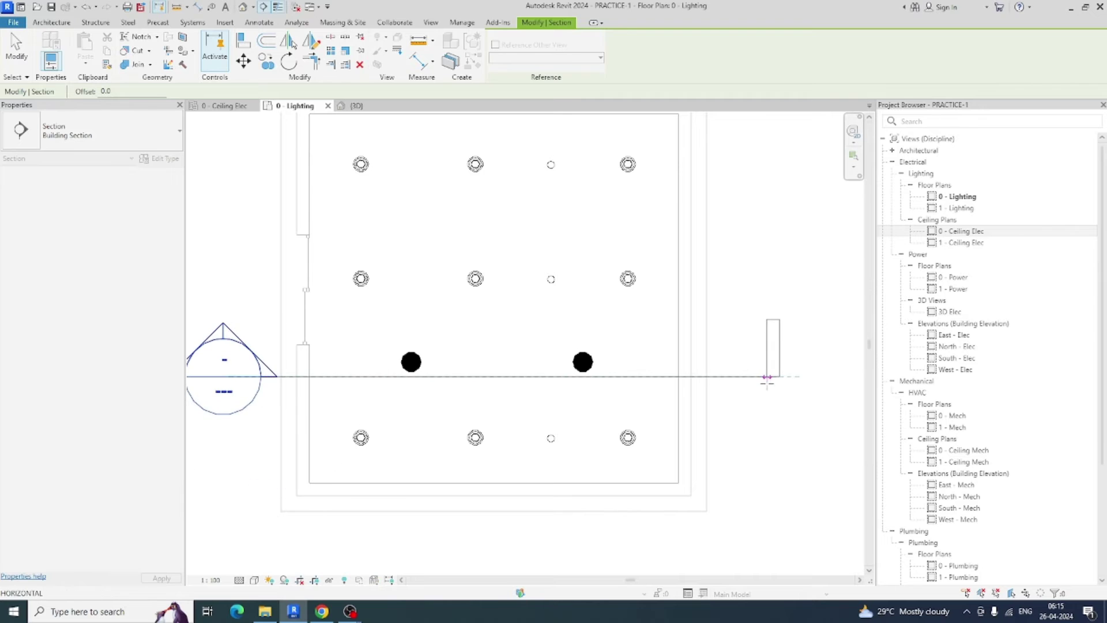
left_click(767, 376)
right_click(720, 378)
left_click(762, 110)
scroll(443, 377, "up", 4)
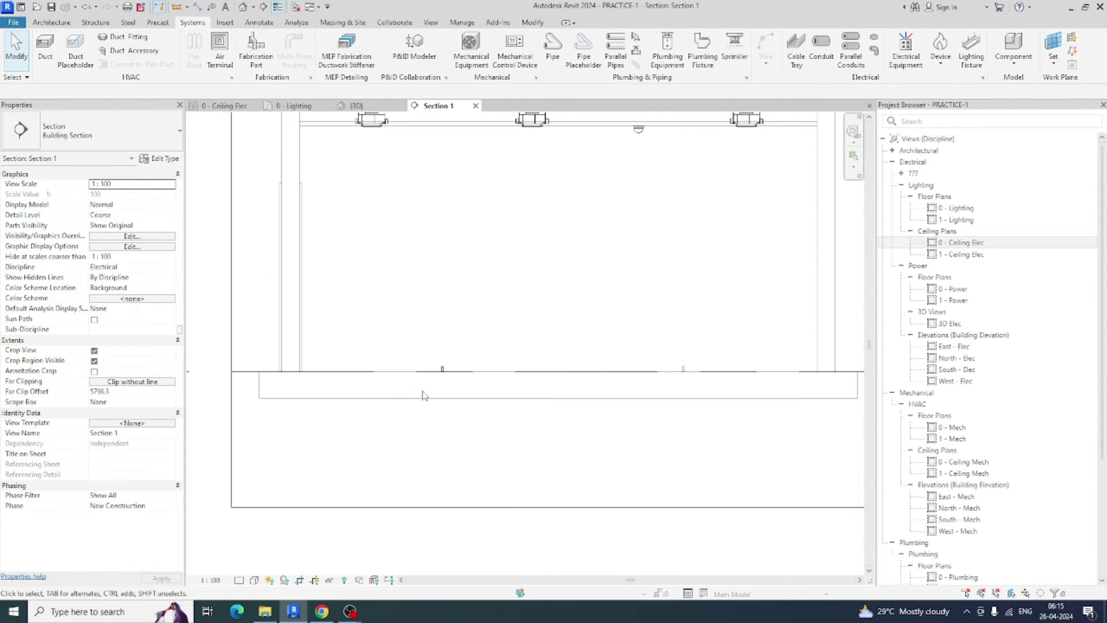
left_click(239, 580)
left_click(252, 567)
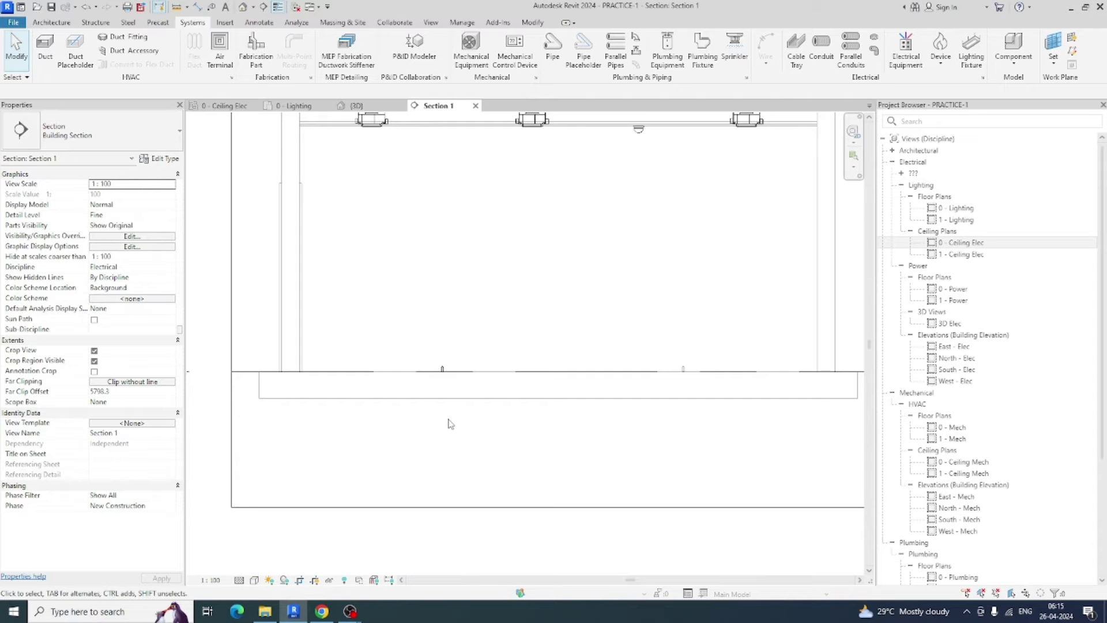
scroll(427, 479, "down", 2)
Re-host both sprinklers onto the ceiling by picking it as their new work plane
left_click_drag(398, 365, 639, 470)
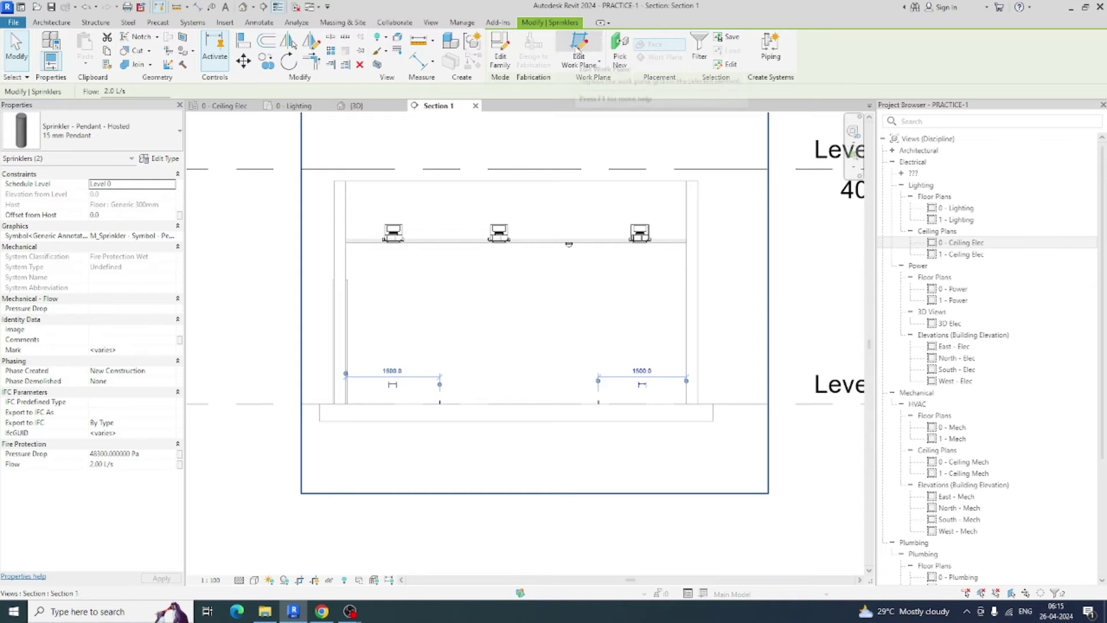
left_click(578, 50)
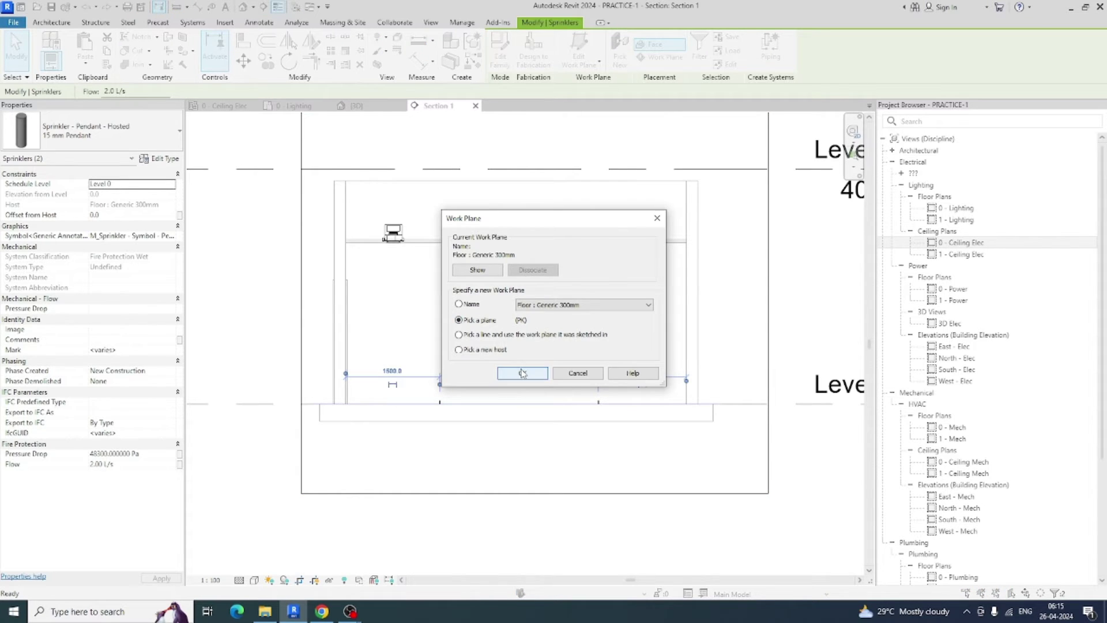
left_click(522, 373)
scroll(452, 271, "up", 1)
left_click(446, 238)
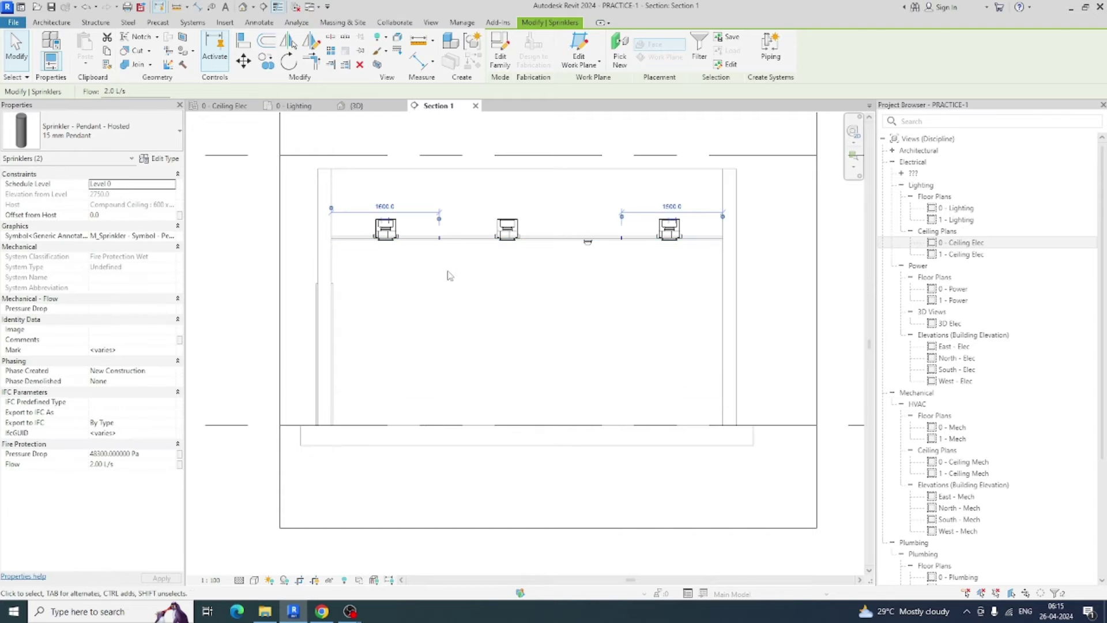
left_click(449, 275)
Select the middle sprinkler and surrounding ceiling and open a section-boxed 3D view
scroll(443, 264, "up", 2)
left_click_drag(421, 180, 701, 311)
left_click(378, 65)
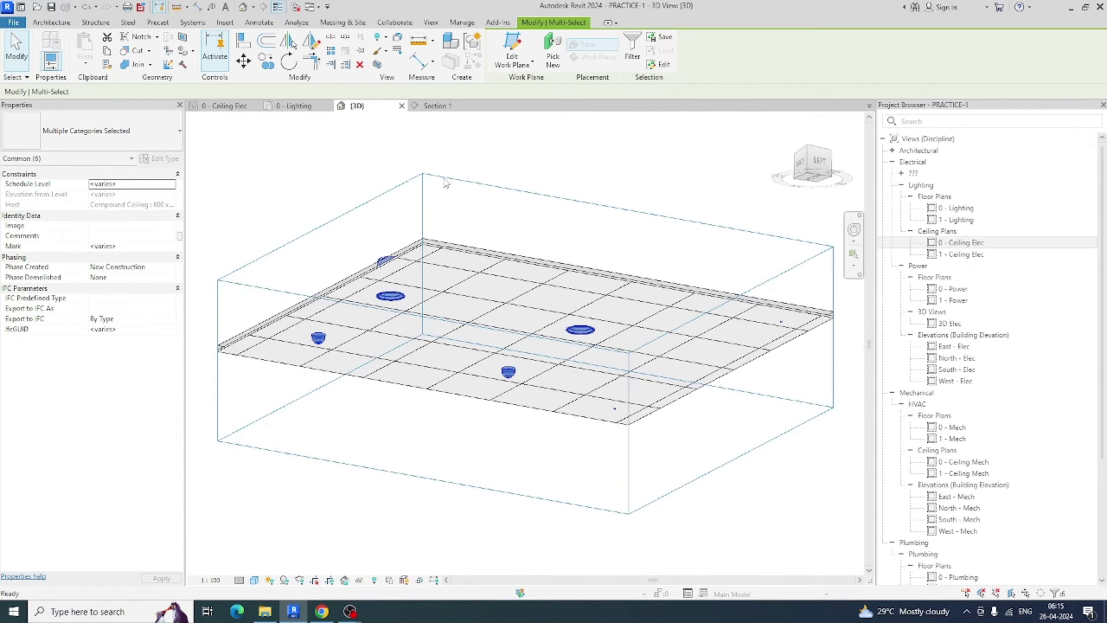
Zoom and orbit the boxed 3D view to confirm the sprinklers sit on the ceiling grid
scroll(531, 432, "up", 3)
scroll(566, 399, "up", 5)
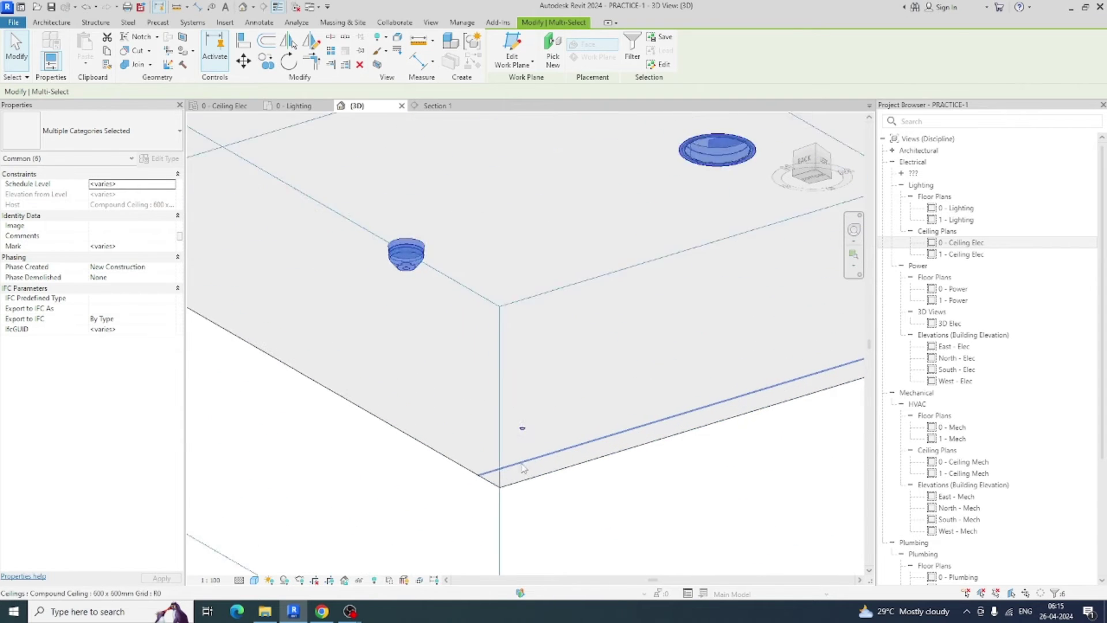
scroll(535, 415, "down", 5)
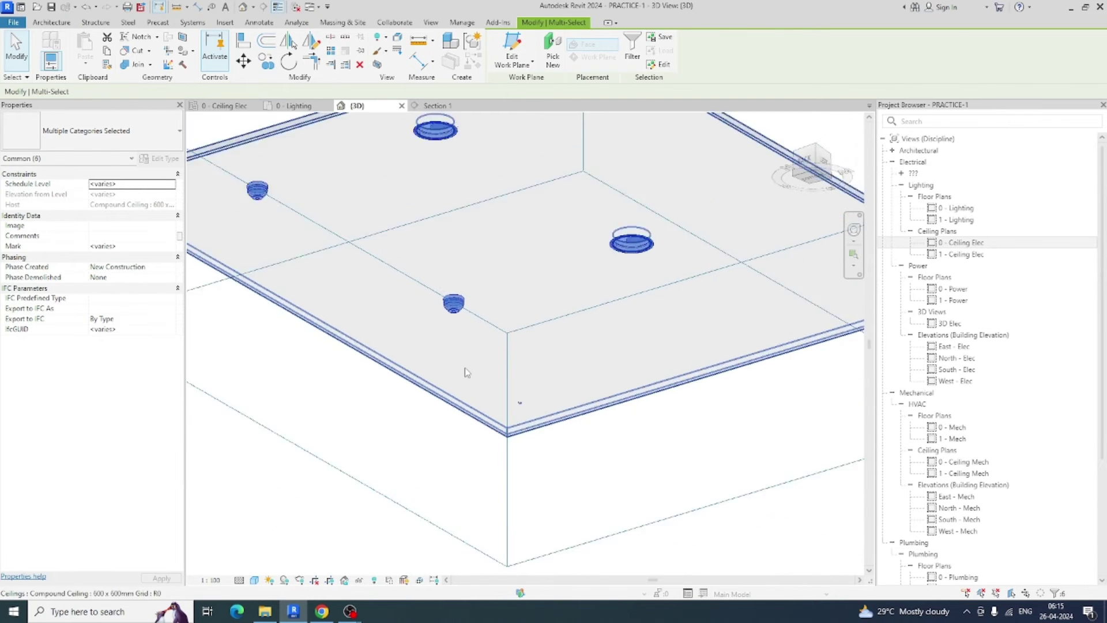
left_click(535, 201)
key("Escape")
middle_click_drag(535, 200, 599, 336, "shift")
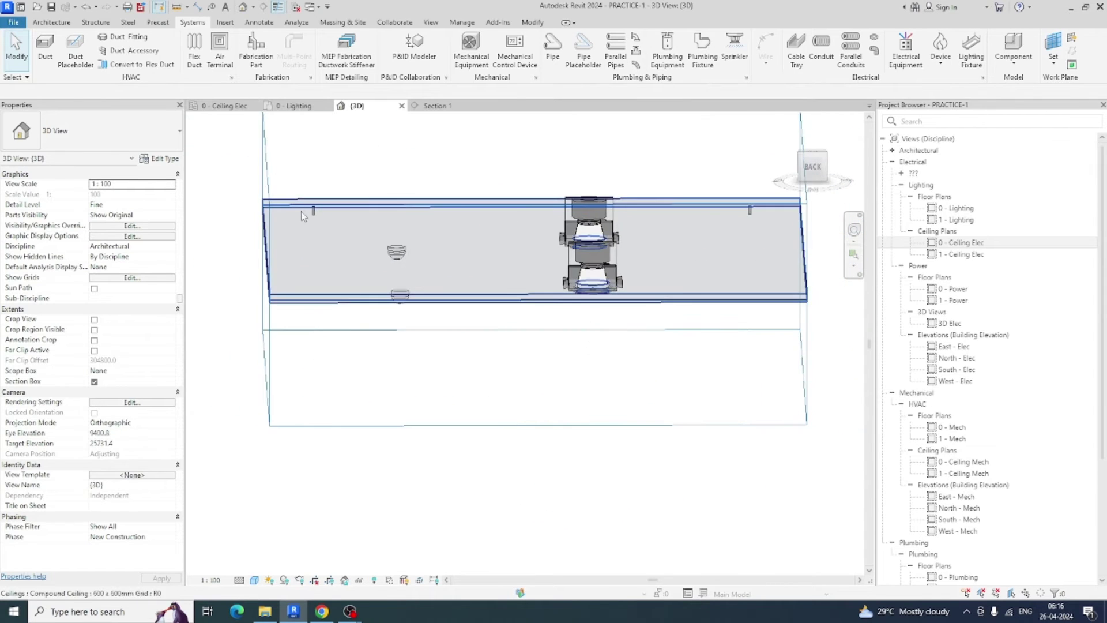
scroll(364, 424, "up", 5)
middle_click_drag(364, 424, 289, 135, "shift")
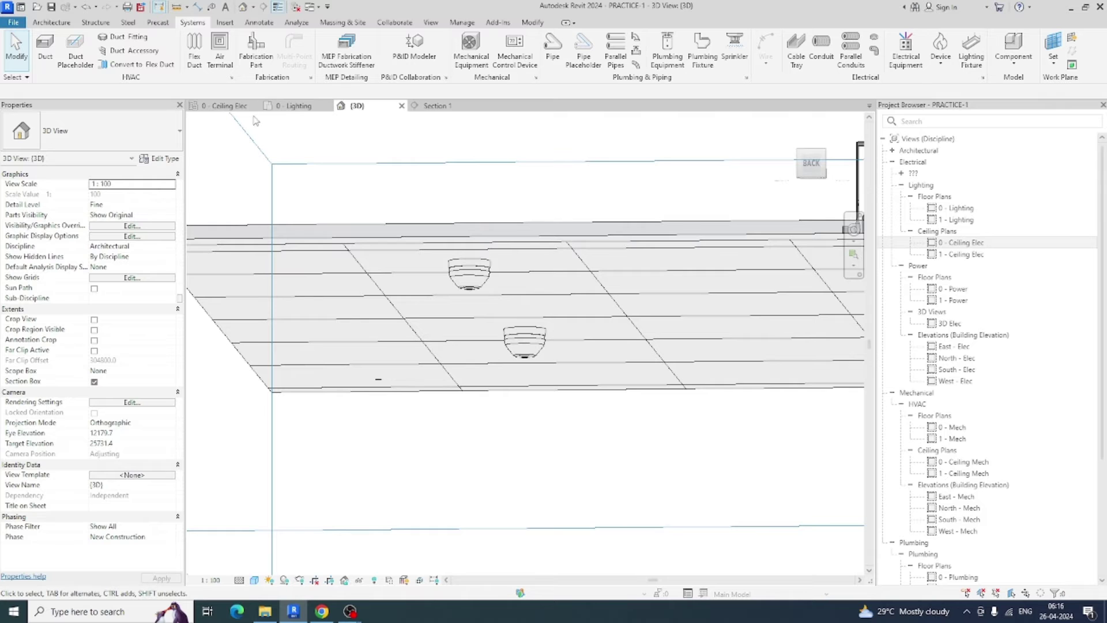
left_click(221, 106)
scroll(432, 366, "down", 3)
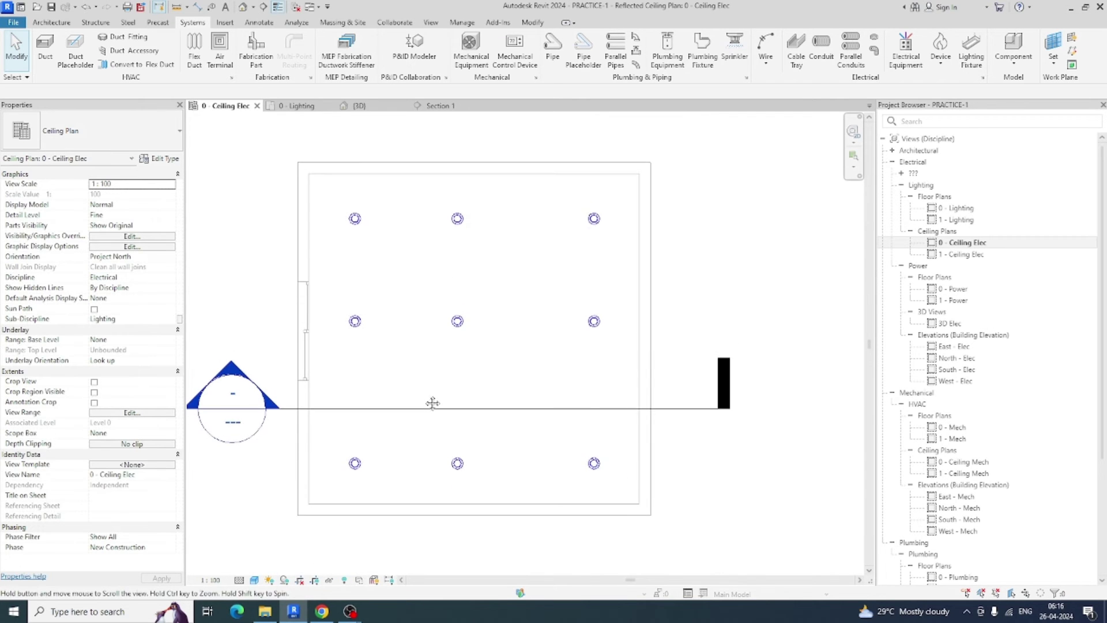
Turn on the Sprinklers model category in Visibility/Graphics (VG) for this ceiling plan
key("v")
key("g")
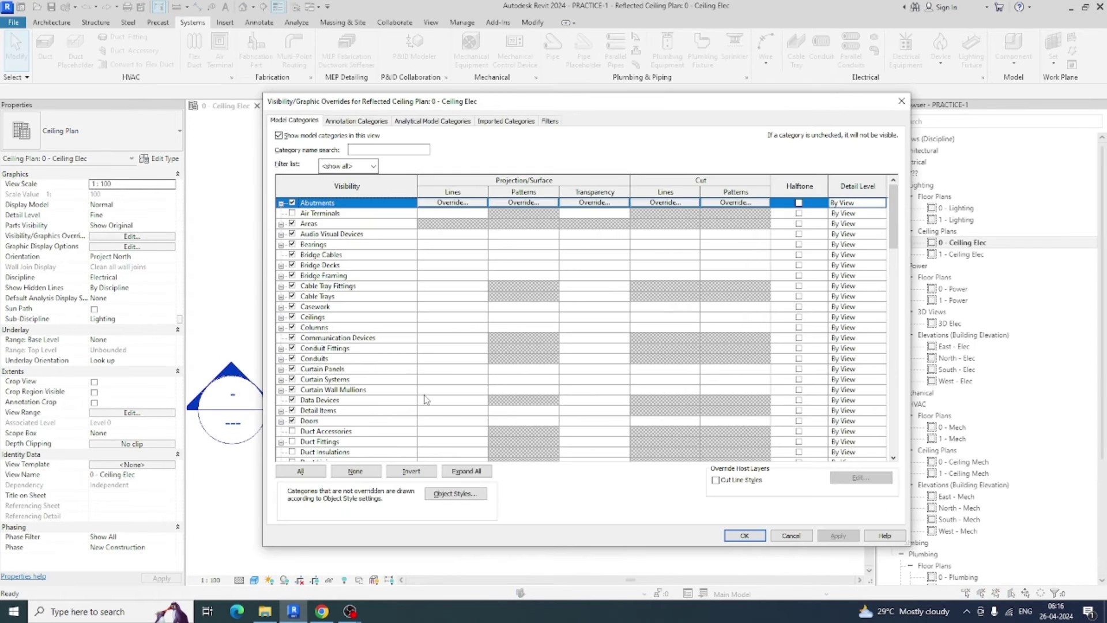
left_click(359, 380)
scroll(357, 383, "down", 15)
left_click(354, 389)
scroll(354, 389, "down", 1)
left_click(292, 431)
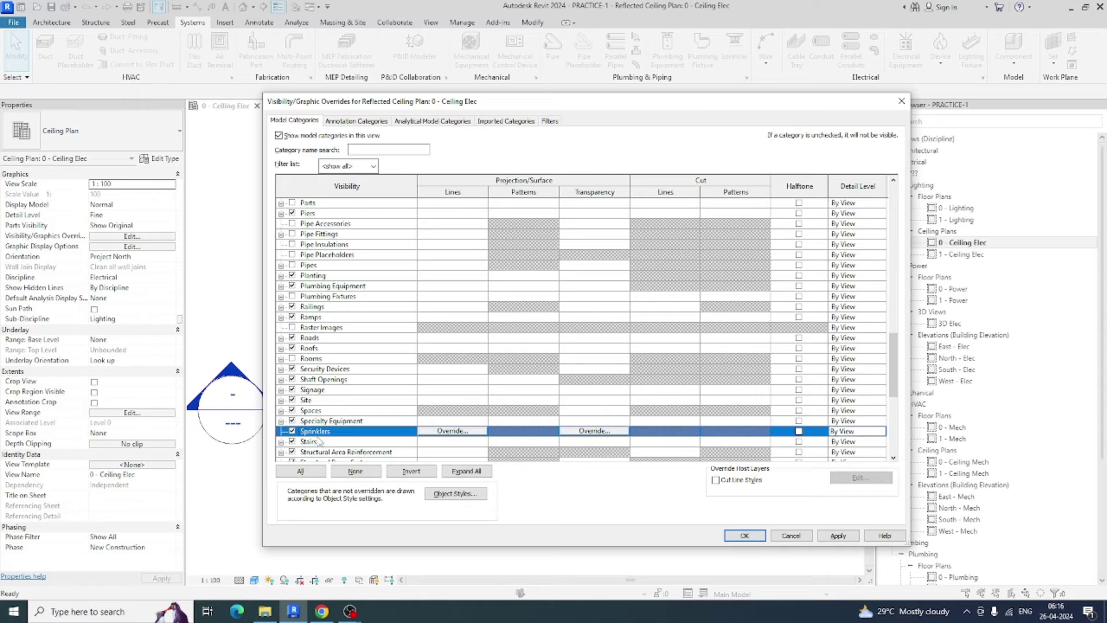
left_click(743, 536)
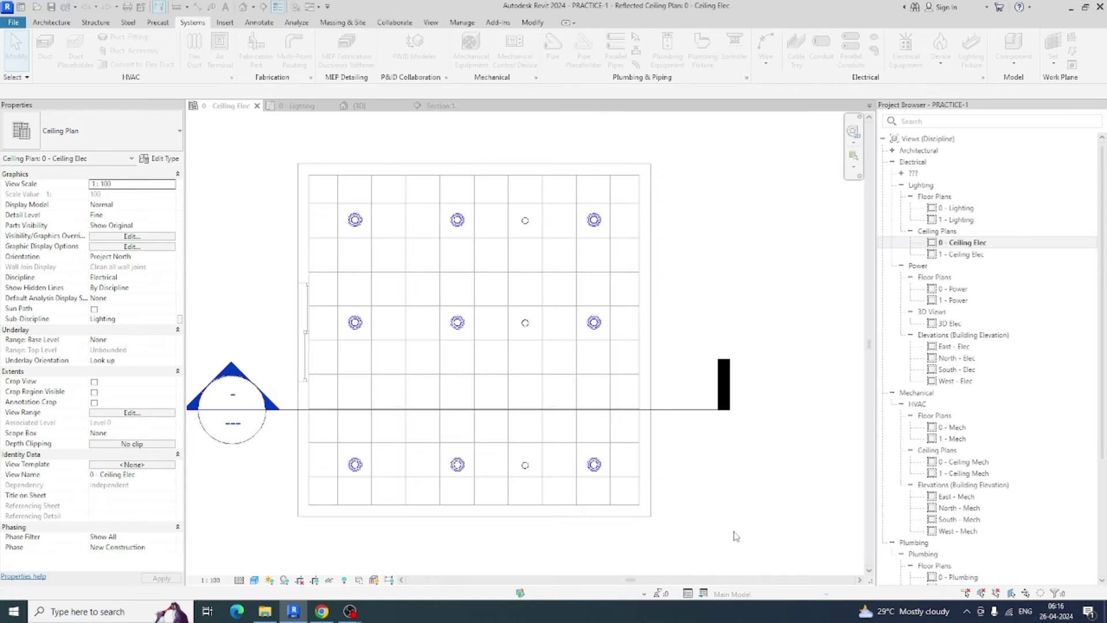
scroll(560, 402, "up", 4)
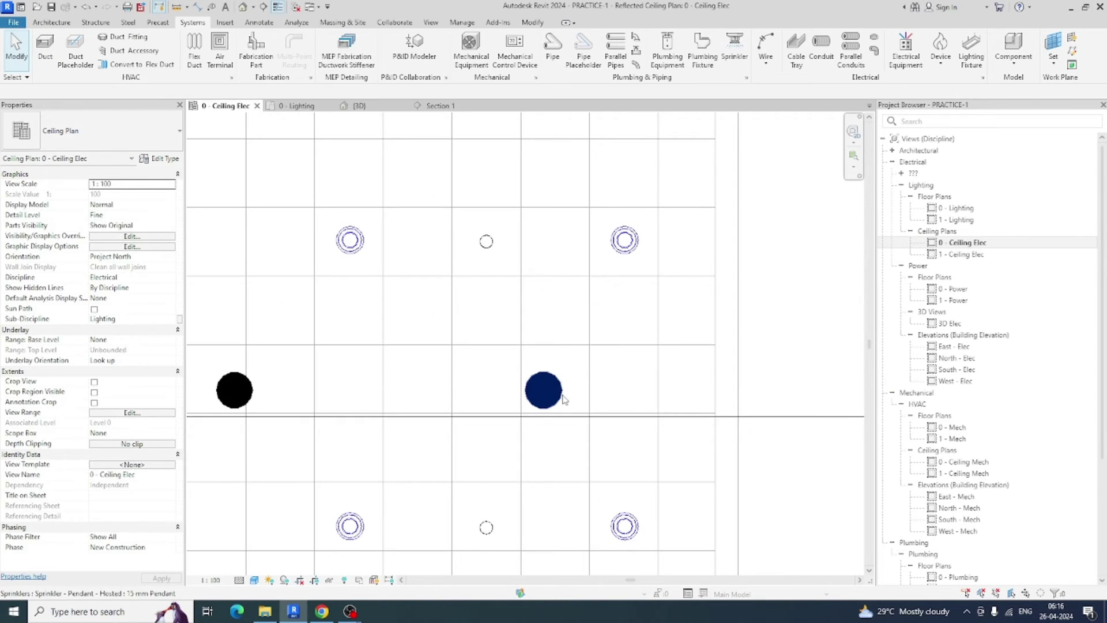
Drag both sprinklers so they line up on the ceiling grid lines
left_click(542, 390)
left_click_drag(545, 390, 560, 382)
middle_click_drag(565, 423, 808, 425)
scroll(490, 400, "down", 3)
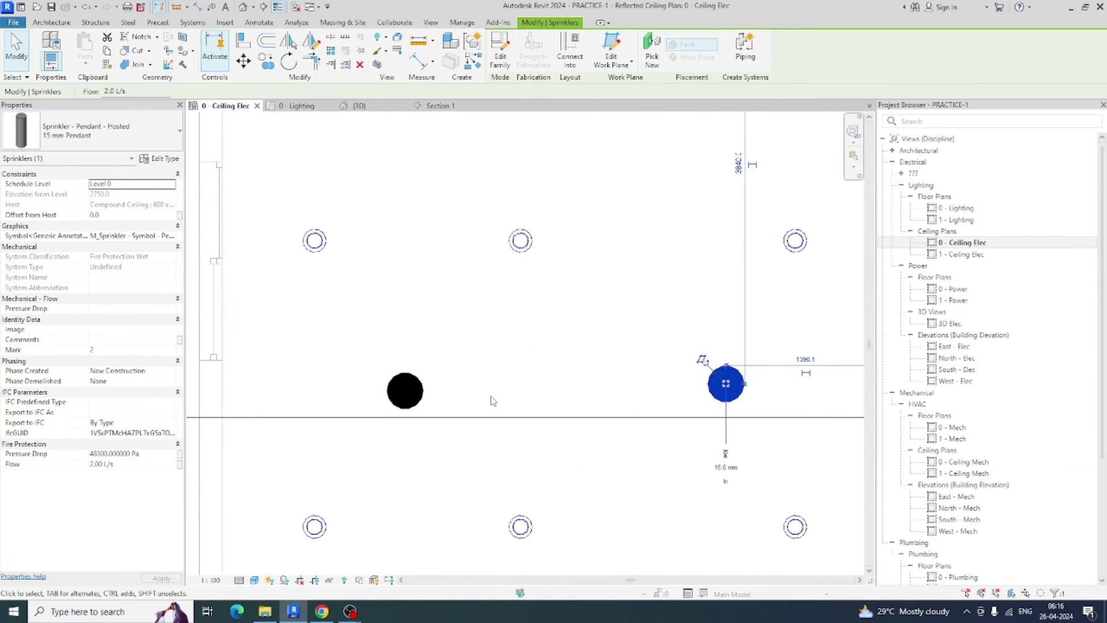
left_click(411, 393)
left_click_drag(412, 398, 397, 392)
key("Up")
key("Escape")
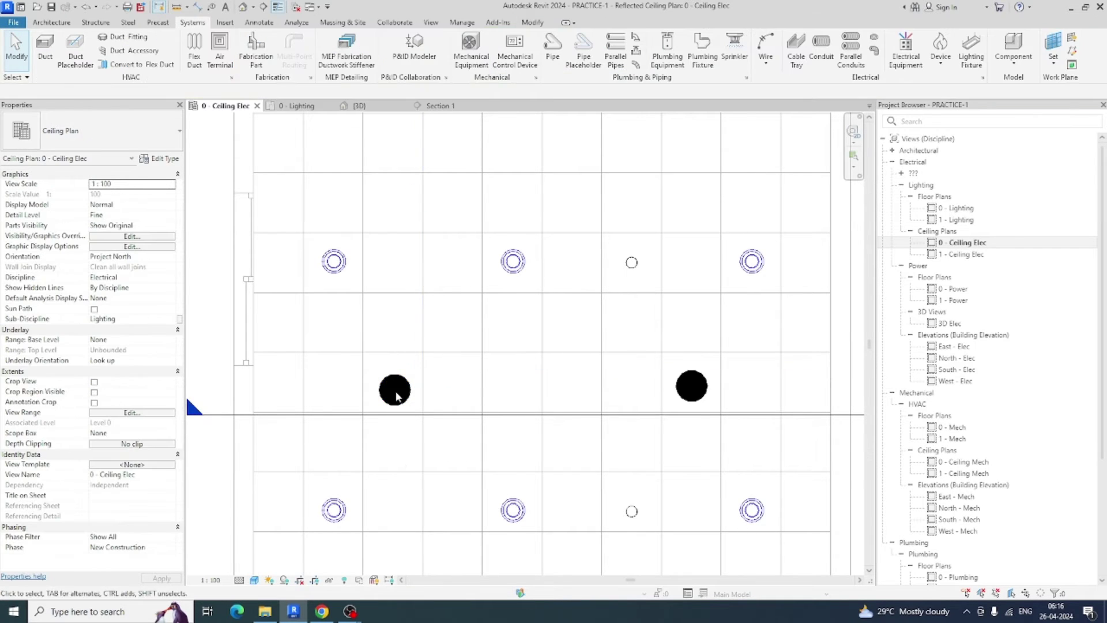
scroll(395, 389, "down", 2)
Copy both sprinklers up one row with CO, between the top and middle light rows
left_click_drag(356, 347, 648, 435)
key("c")
key("o")
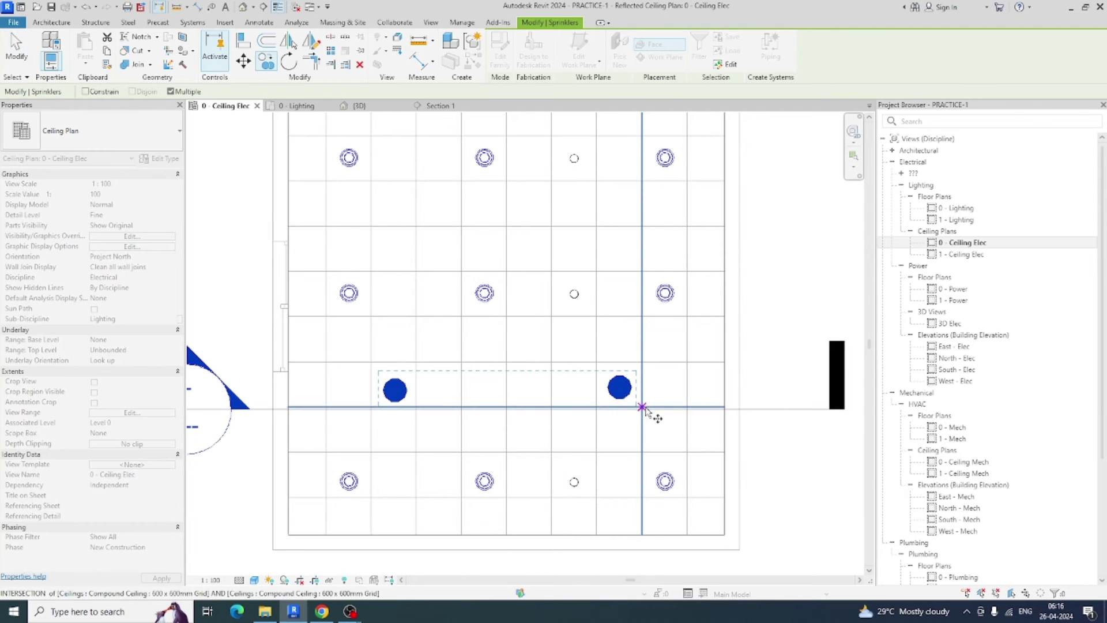
left_click(642, 407)
left_click(641, 226)
key("Escape")
middle_click_drag(595, 306, 568, 345)
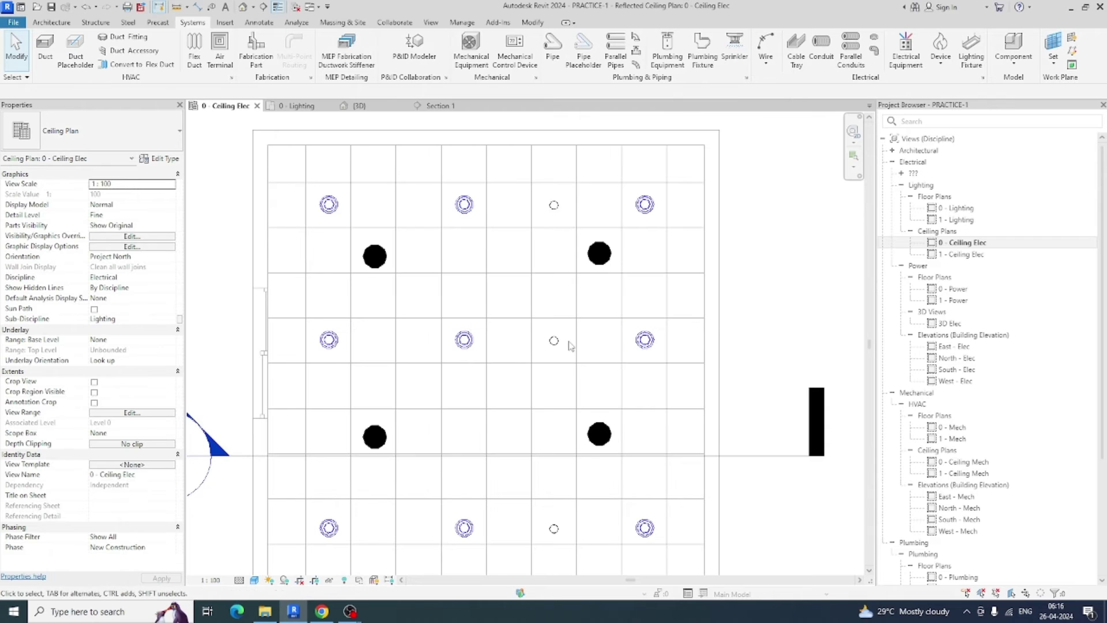
Bring up Visibility/Graphics with VG and recentre the ceiling plan
key("v")
key("g")
scroll(482, 356, "down", 1, "ctrl")
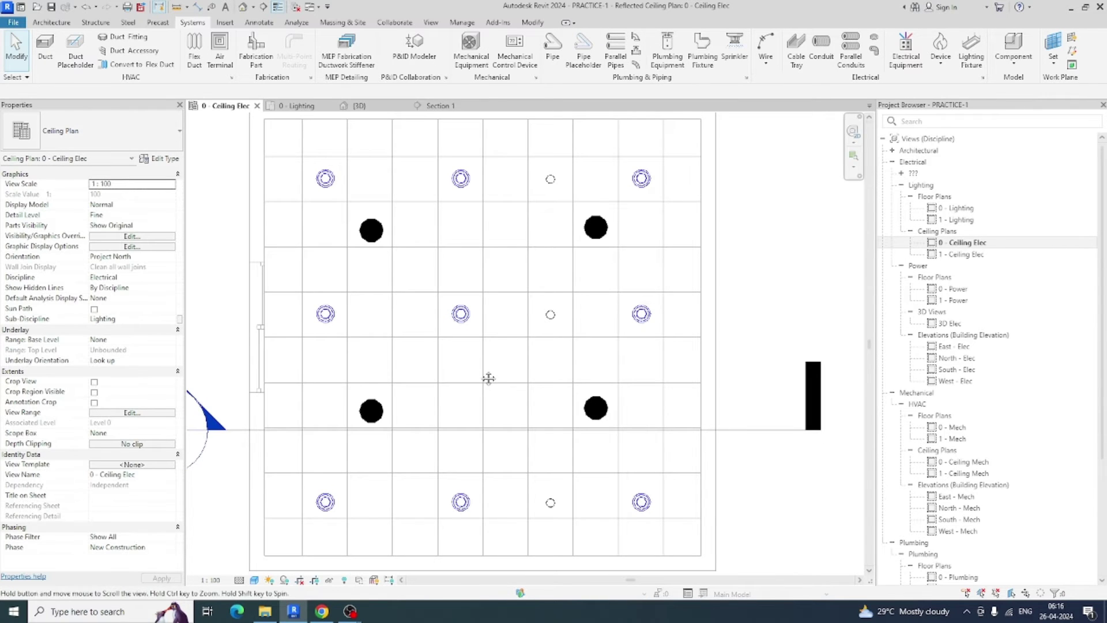
scroll(482, 375, "down", 1)
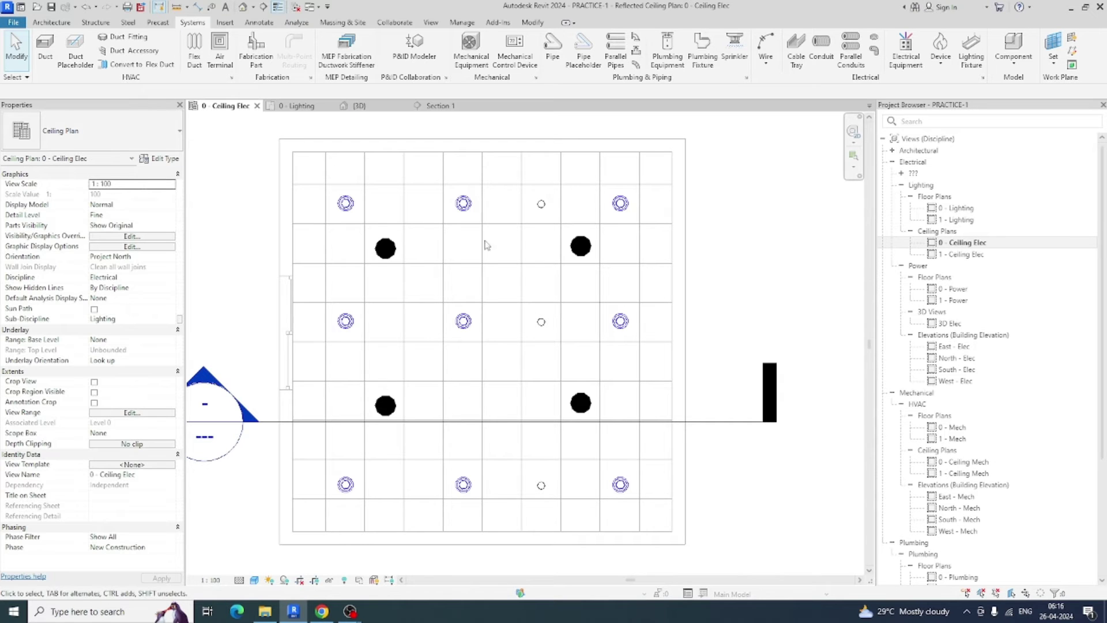
scroll(383, 187, "up", 1)
middle_click_drag(385, 192, 452, 212)
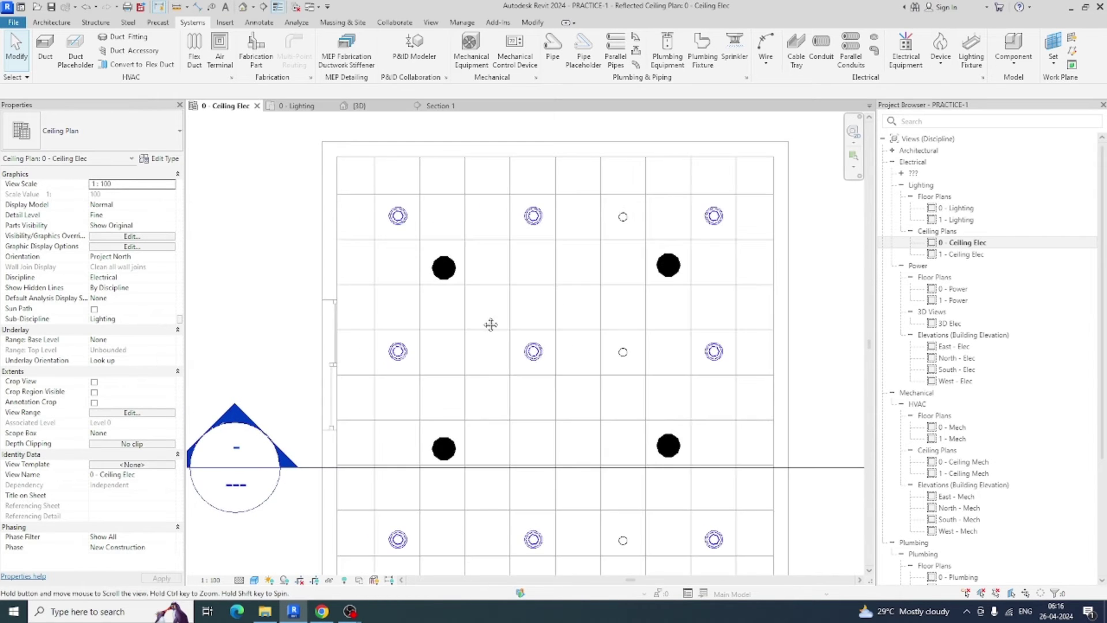
middle_click_drag(490, 324, 474, 291)
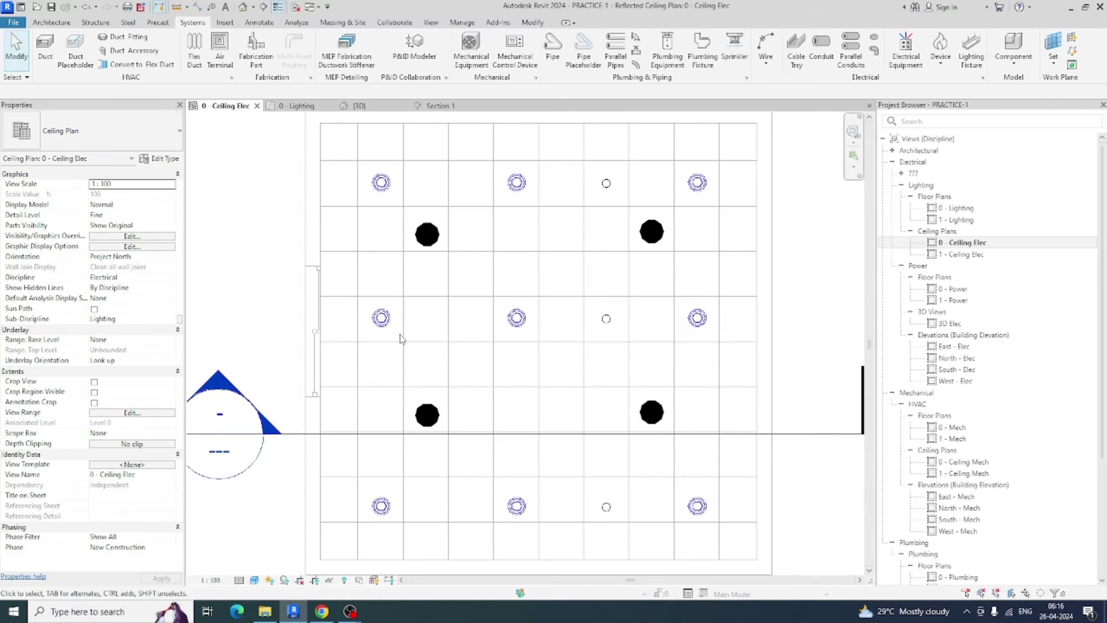
scroll(338, 223, "down", 1)
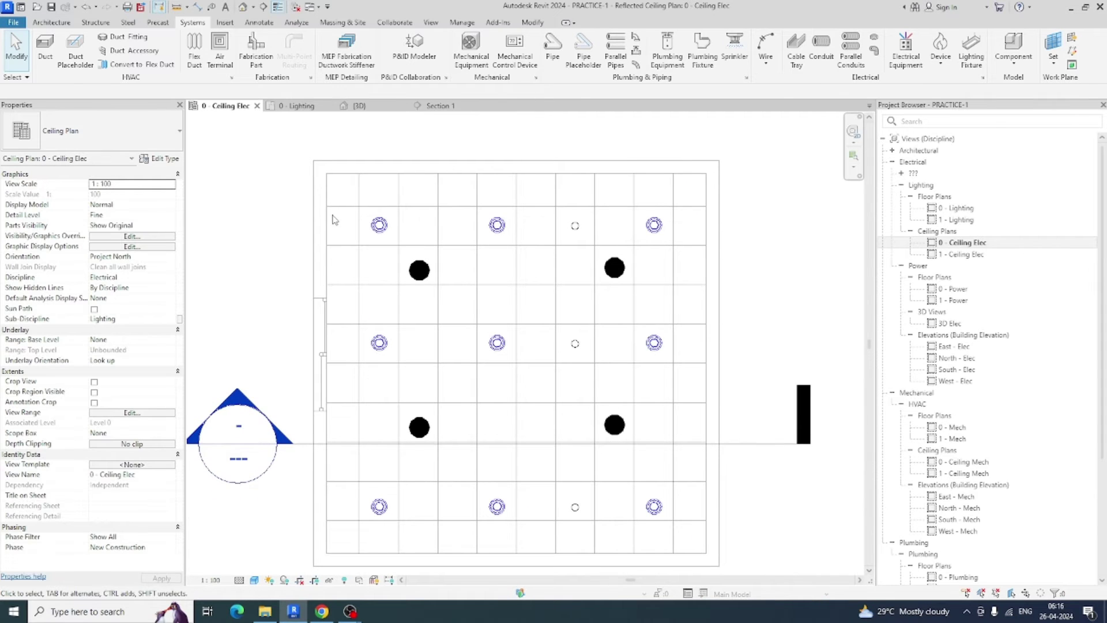
Switch to the 0 - Lighting floor plan and pan so the whole room shows
left_click(298, 107)
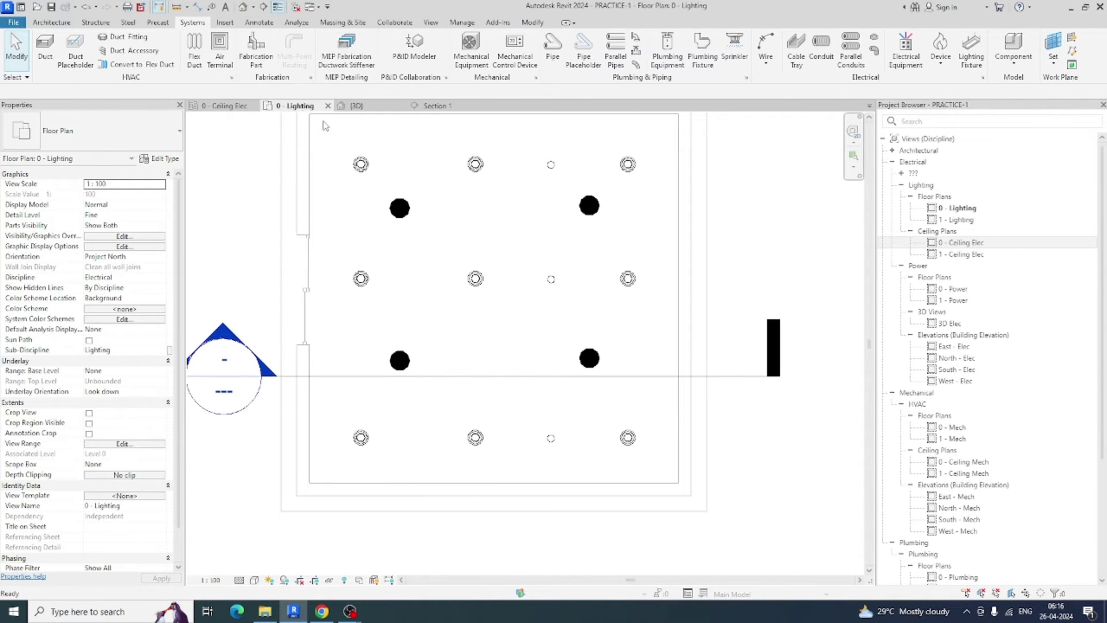
middle_click_drag(437, 280, 458, 380)
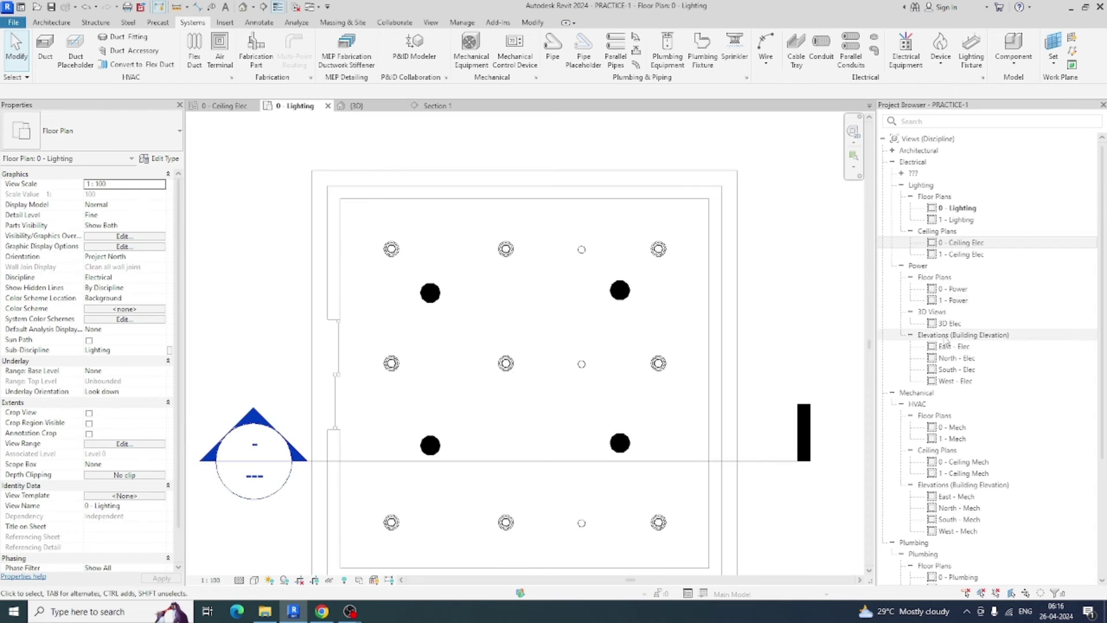
middle_click_drag(362, 316, 373, 299)
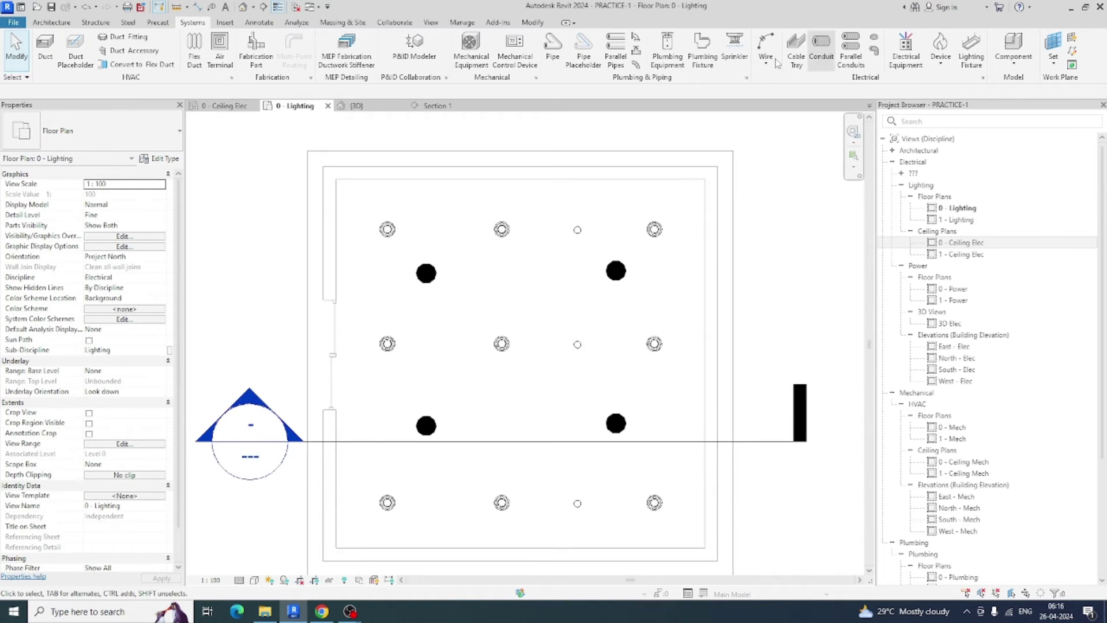
Choose the ELE-SKT-13A SINGLE SOCKET OUTLET_SWITCHED : CI electrical fixture type
left_click(943, 67)
left_click(958, 87)
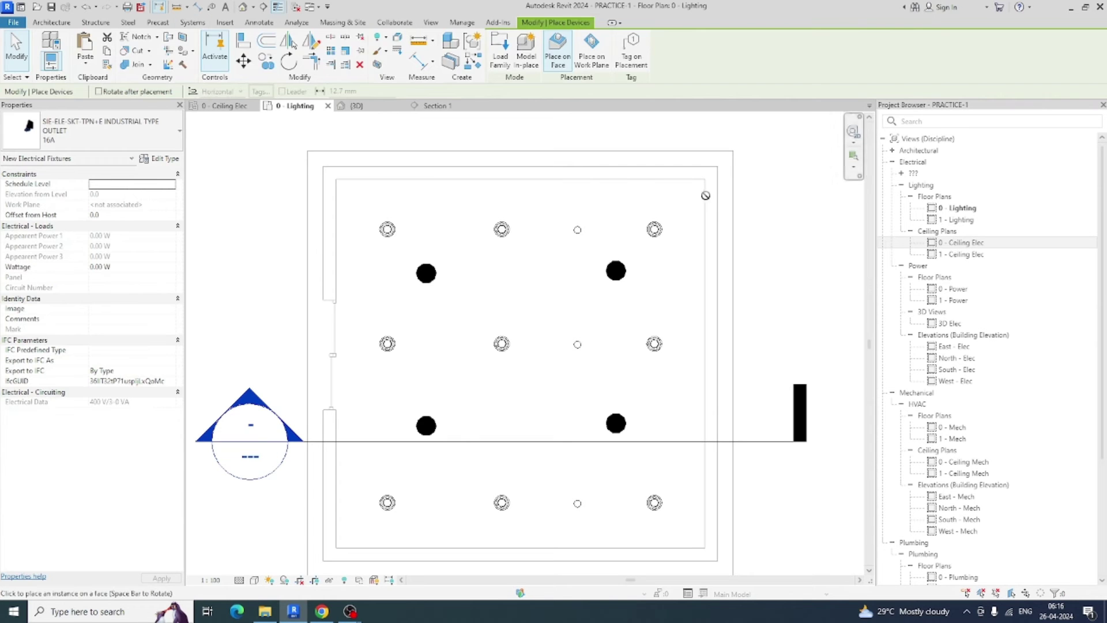
left_click(105, 126)
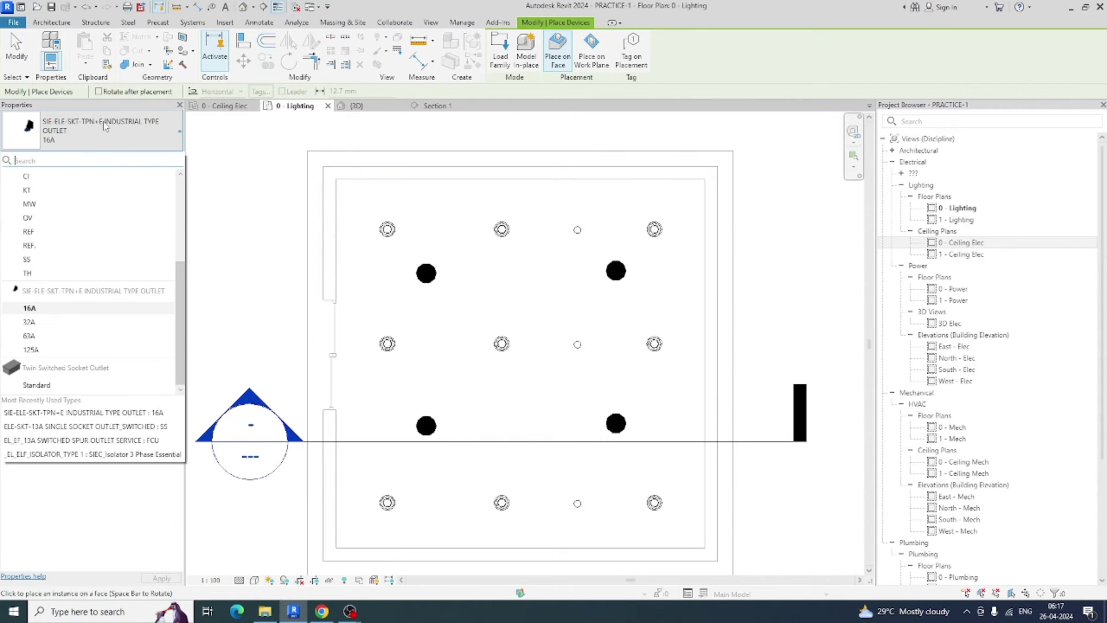
scroll(49, 296, "up", 3)
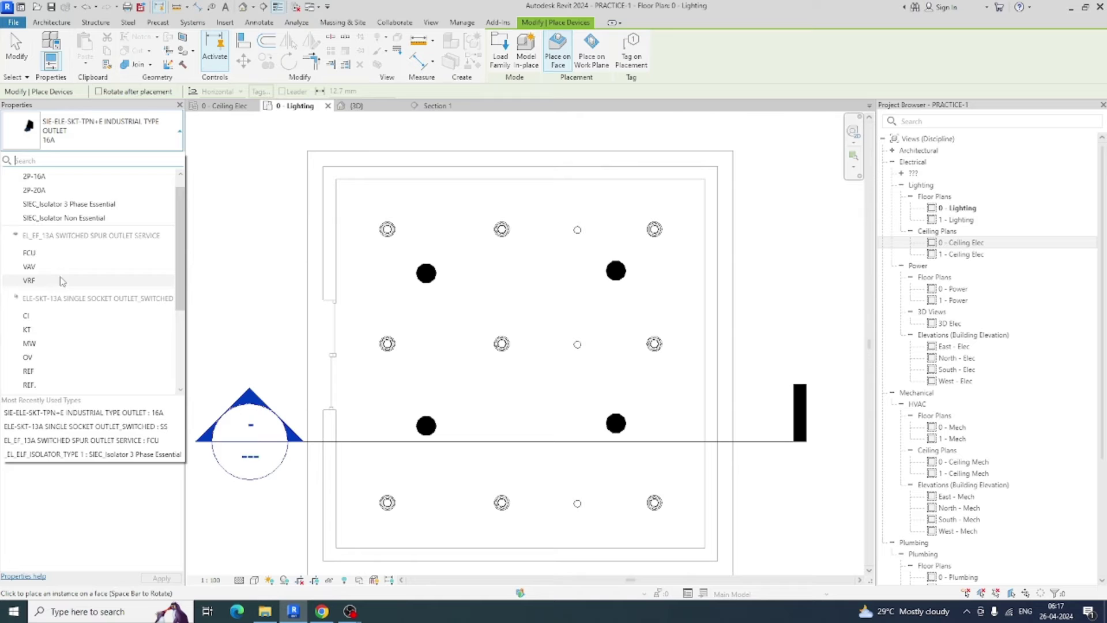
left_click(43, 328)
scroll(346, 236, "up", 2)
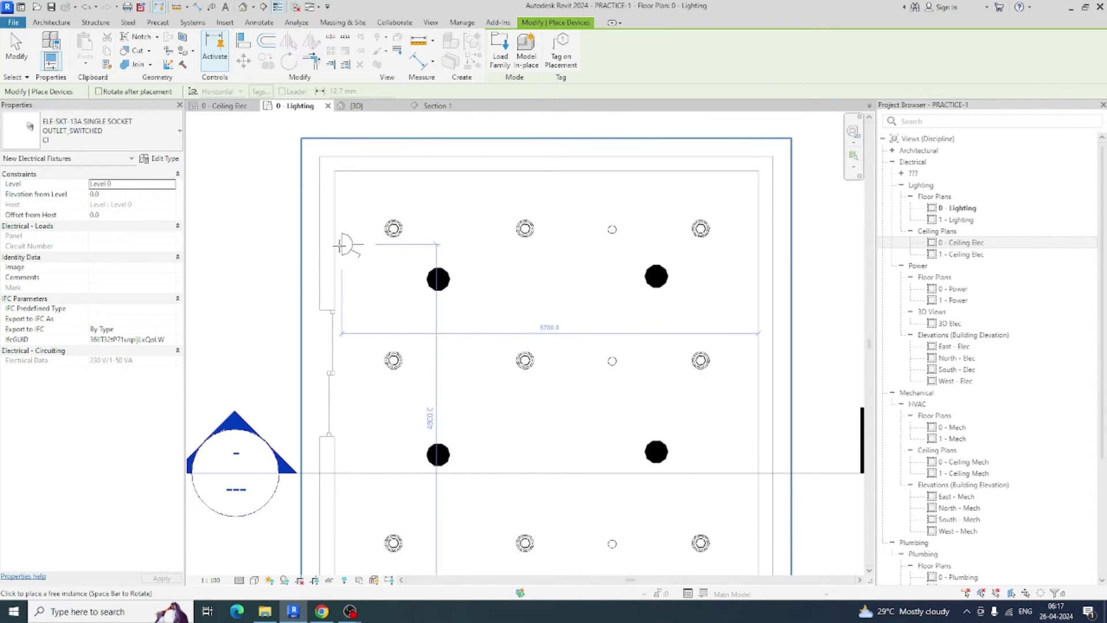
middle_click_drag(329, 247, 421, 211)
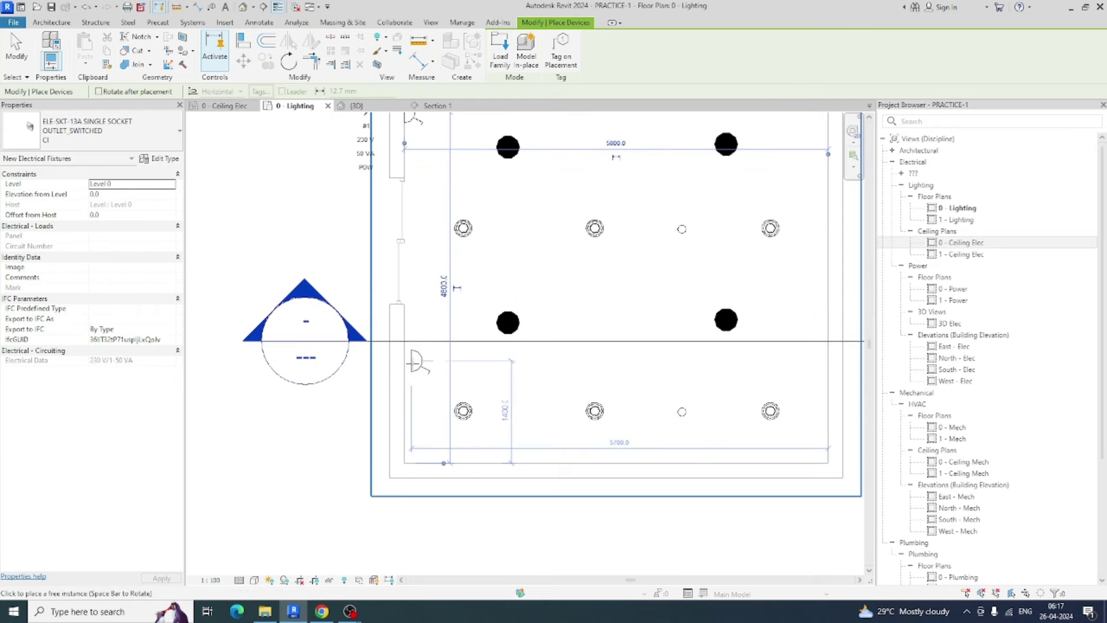
Place switched socket outlets on the left, bottom and right walls of the room
left_click(406, 367)
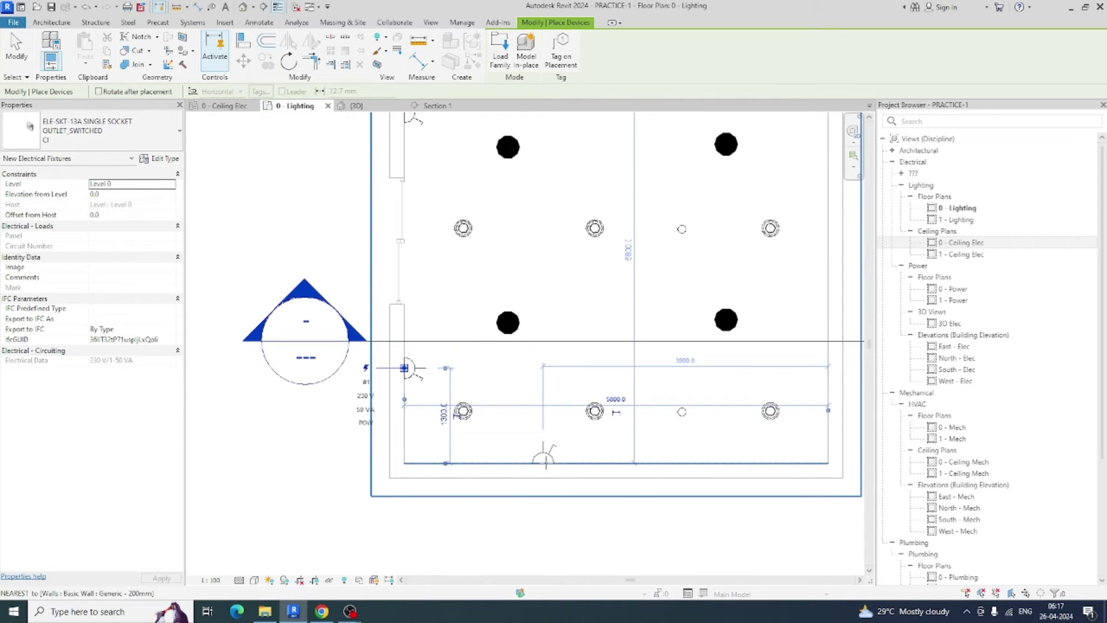
left_click(544, 460)
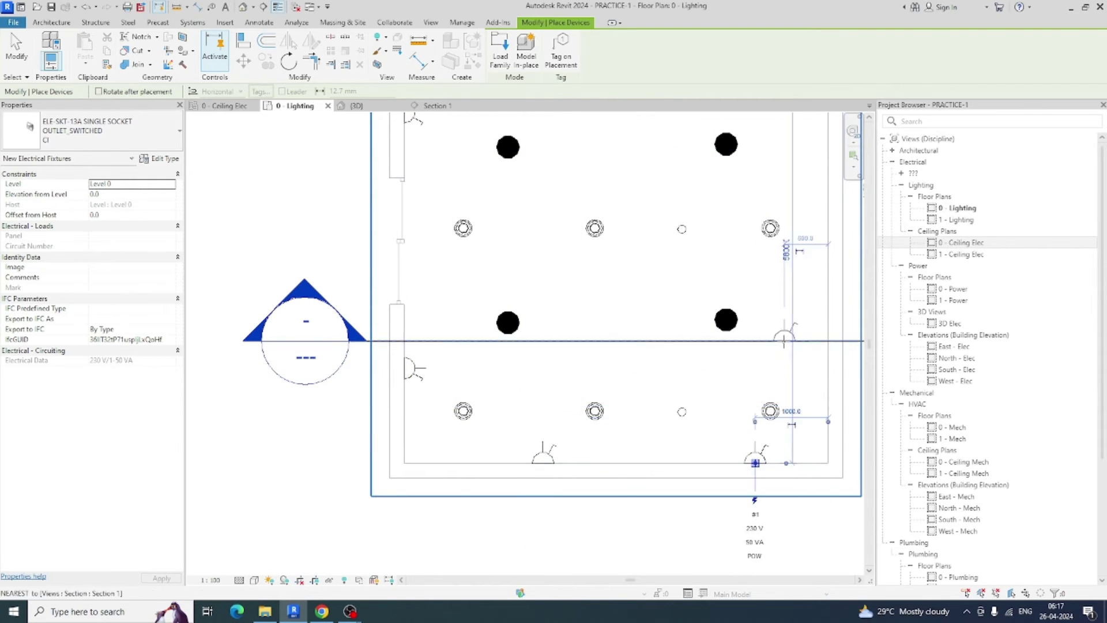
middle_click_drag(810, 326, 588, 413)
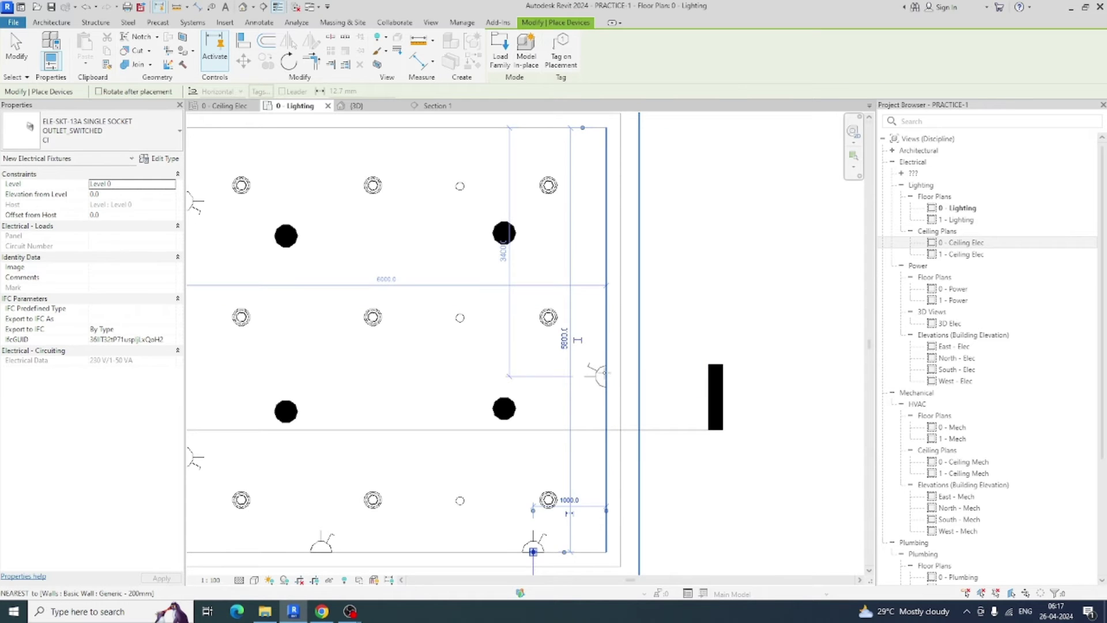
left_click(603, 371)
left_click(604, 214)
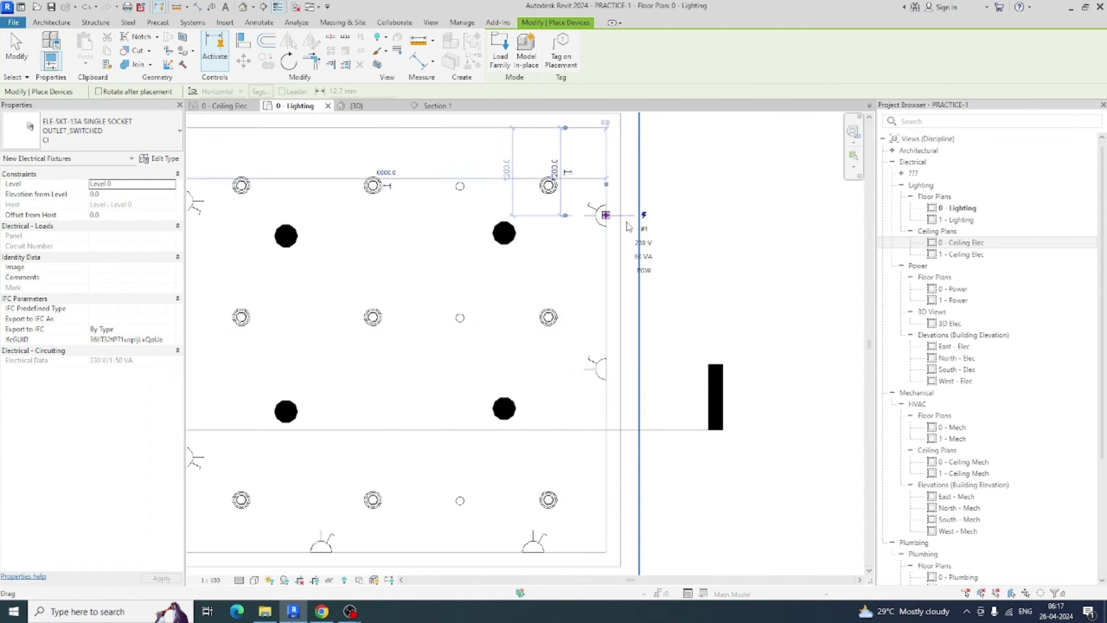
scroll(459, 217, "down", 2)
key("Escape")
key("Escape")
Select the room's lights and sockets and orbit the 3D view to check them
left_click_drag(272, 156, 663, 474)
left_click(356, 105)
middle_click_drag(580, 372, 508, 397, "shift")
Window-select in 3D and filter the selection down to the six socket outlets
scroll(484, 450, "up", 2)
scroll(590, 358, "down", 4)
key("Escape")
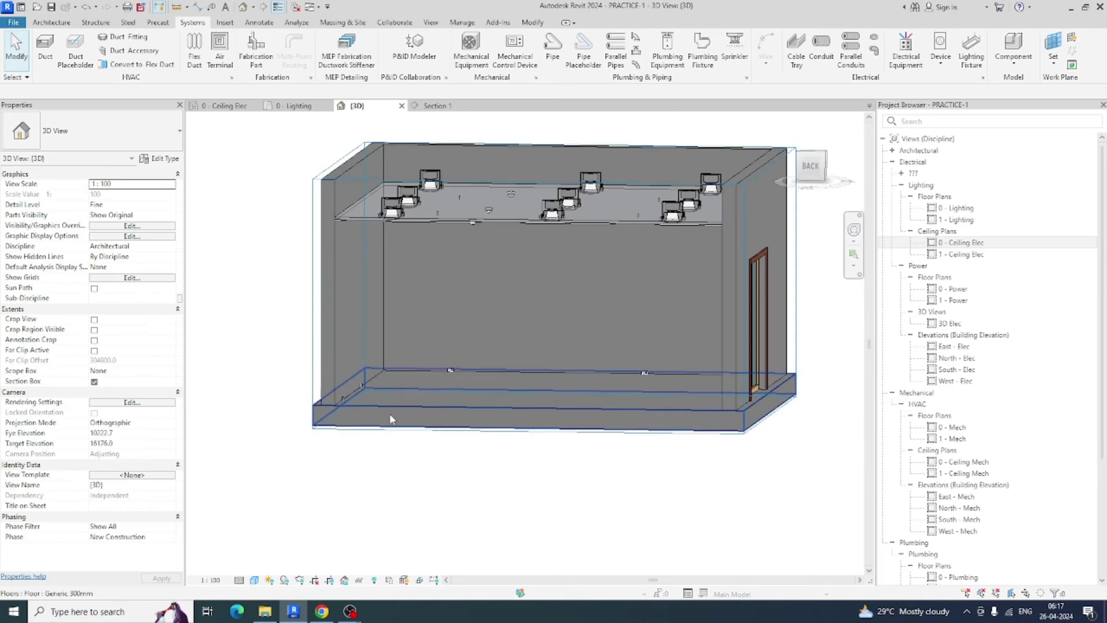
left_click_drag(269, 290, 800, 475)
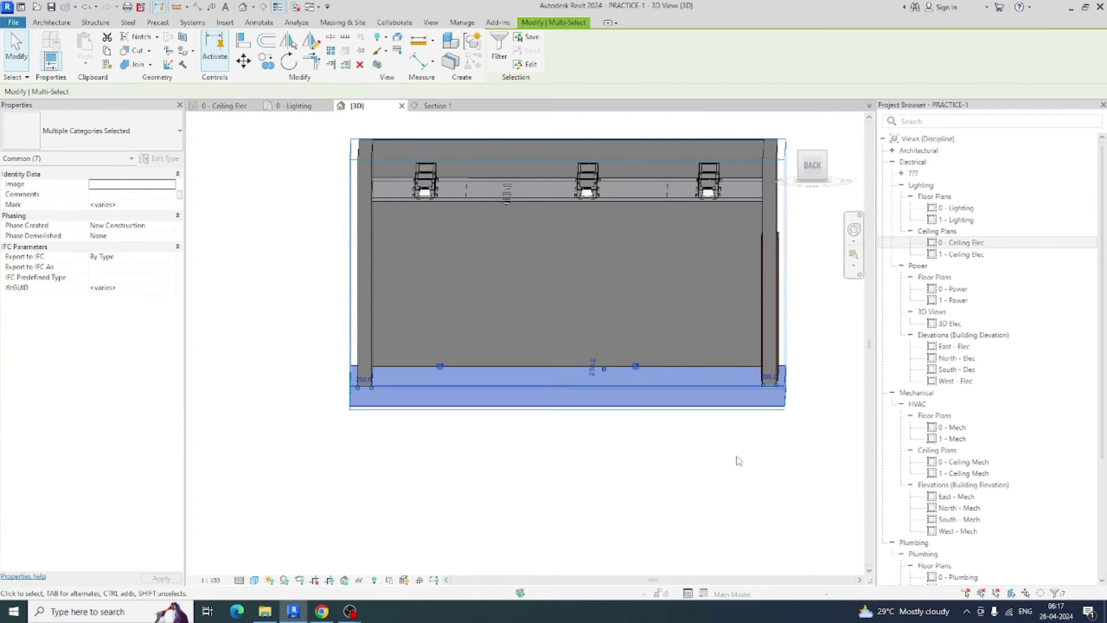
left_click(498, 51)
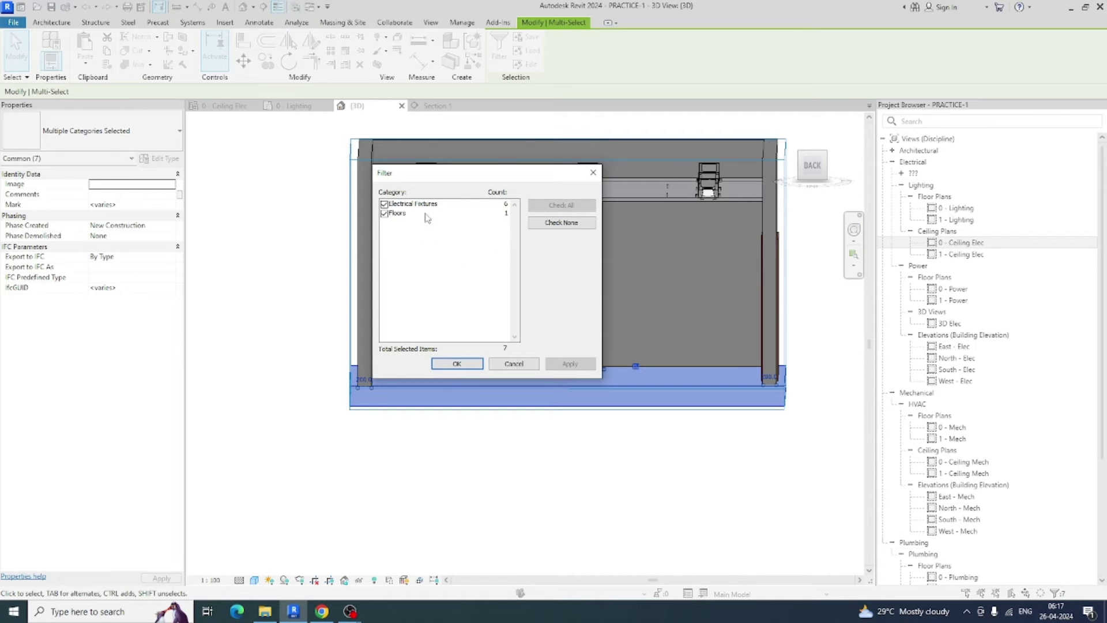
left_click(384, 213)
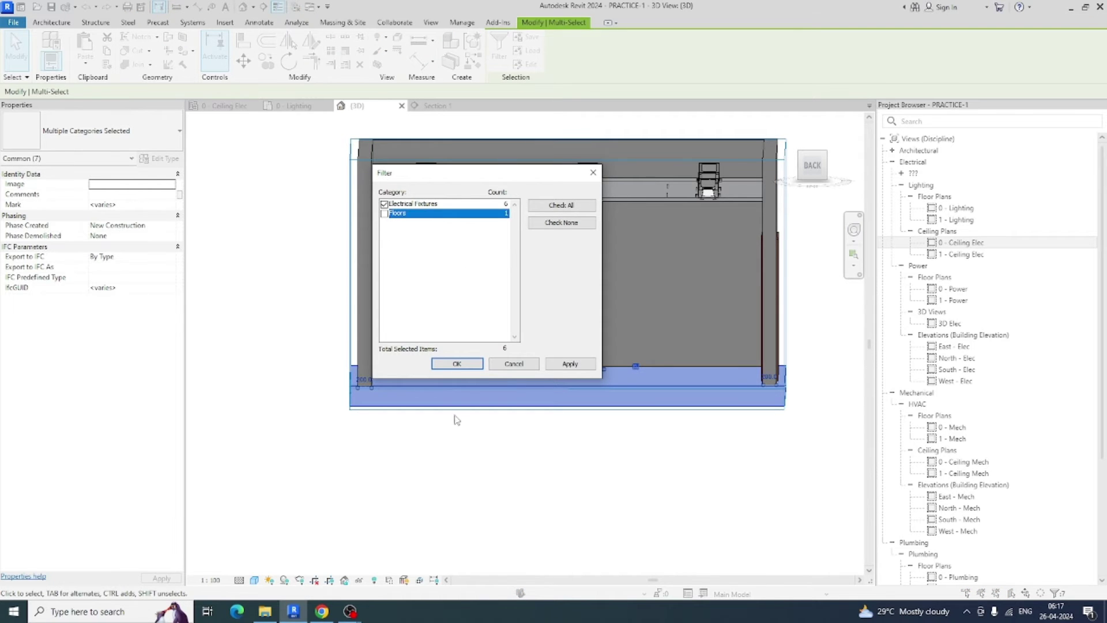
left_click(457, 364)
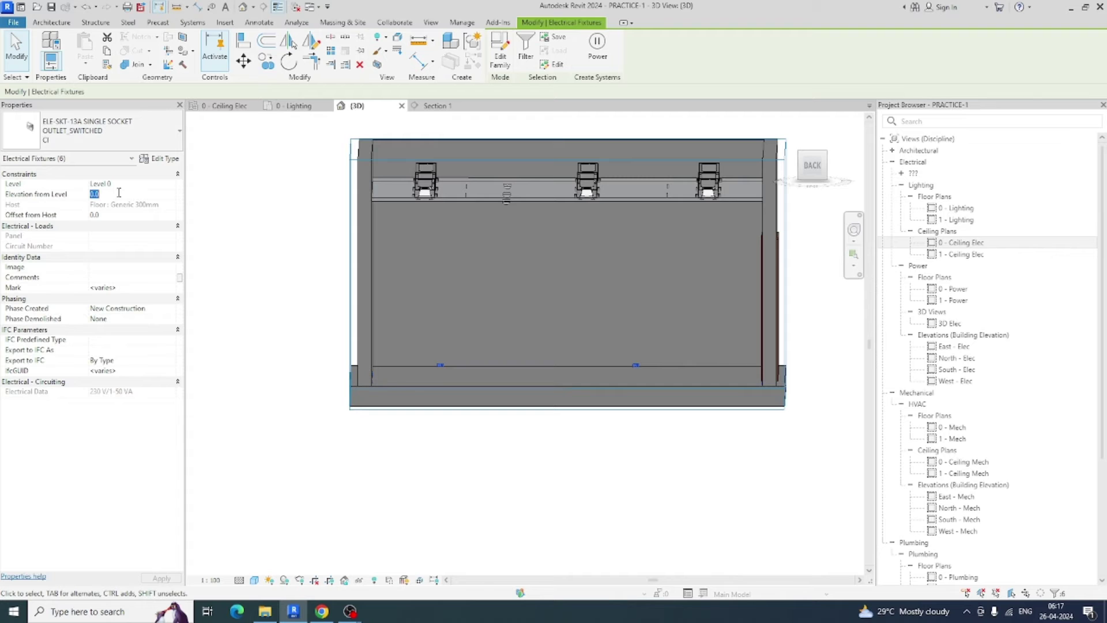
Inspect the sockets from an oblique 3D angle, then return to the 0 - Lighting floor plan
left_click(243, 379)
scroll(595, 351, "up", 6)
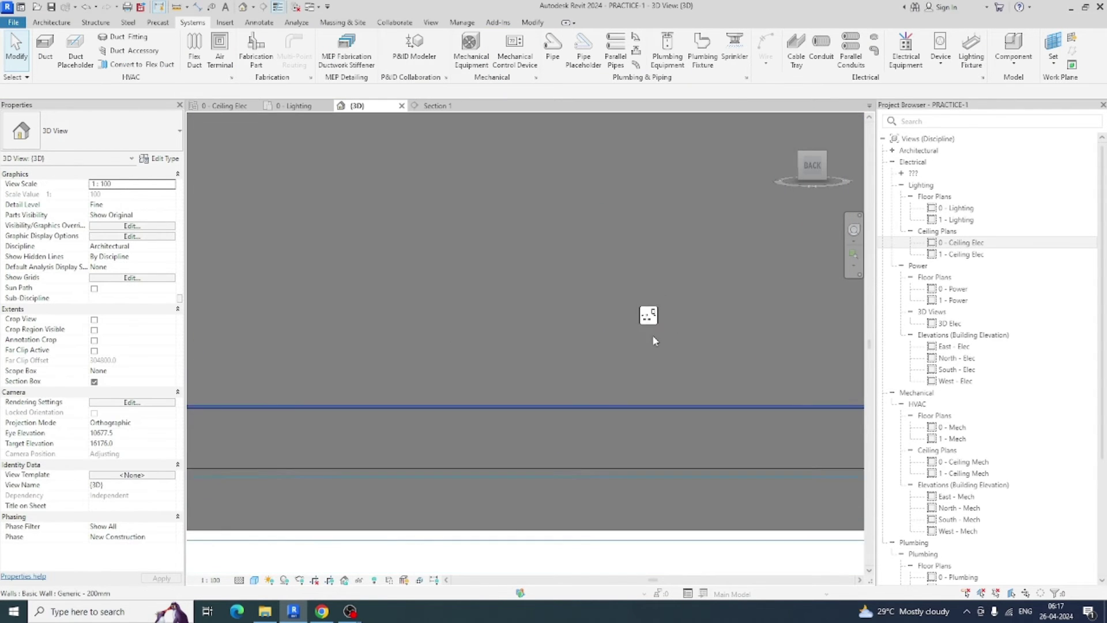
scroll(652, 335, "down", 4)
middle_click_drag(652, 360, 461, 355, "shift")
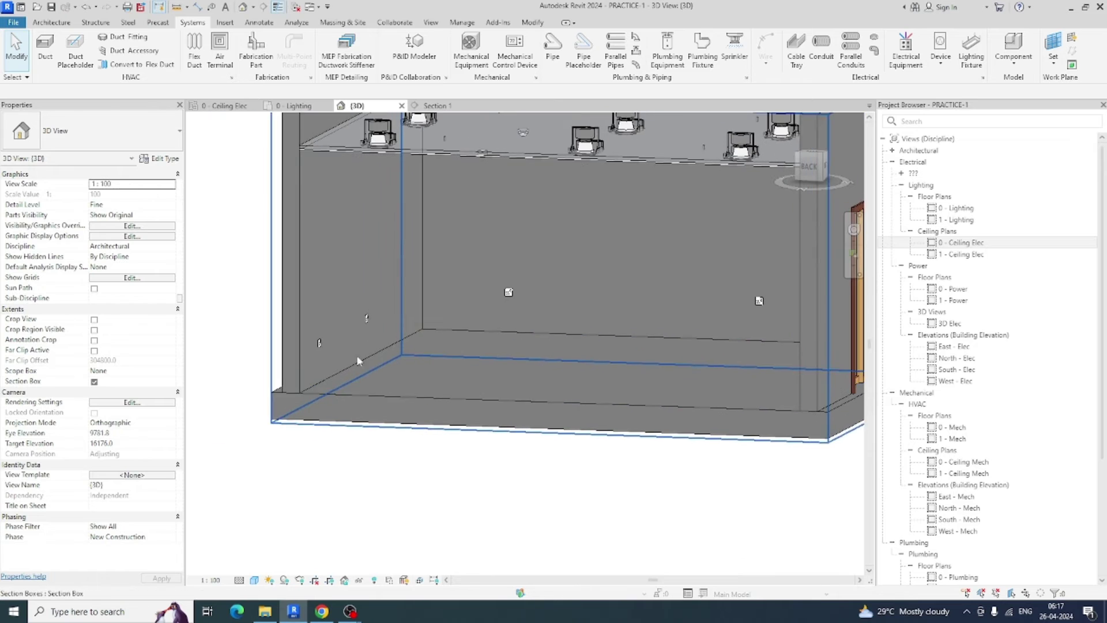
scroll(344, 342, "up", 6)
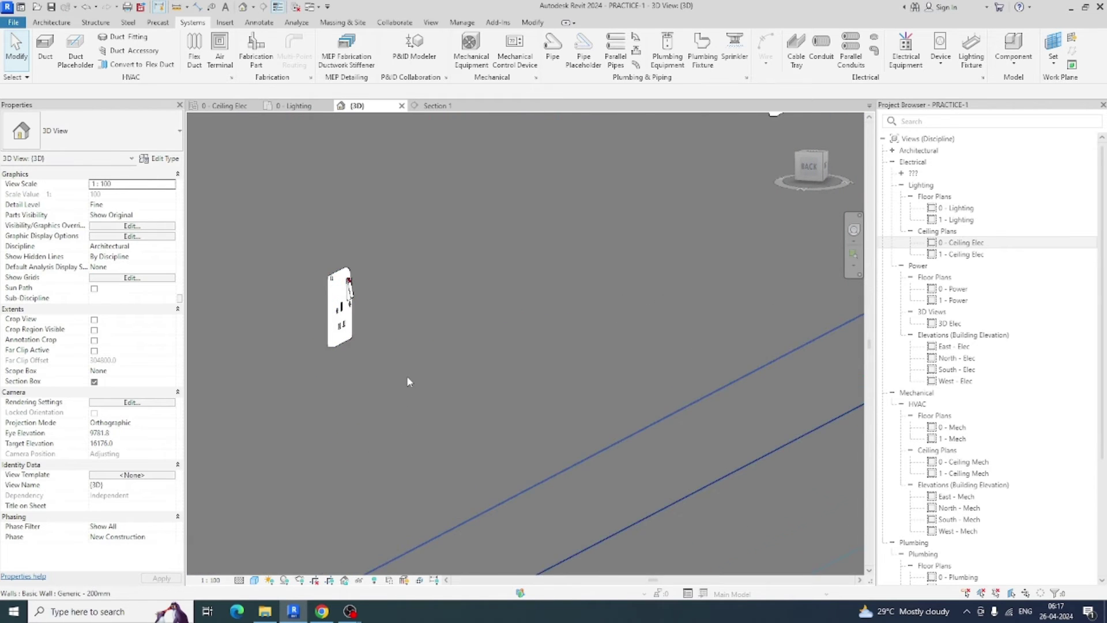
scroll(408, 379, "down", 2)
left_click(293, 106)
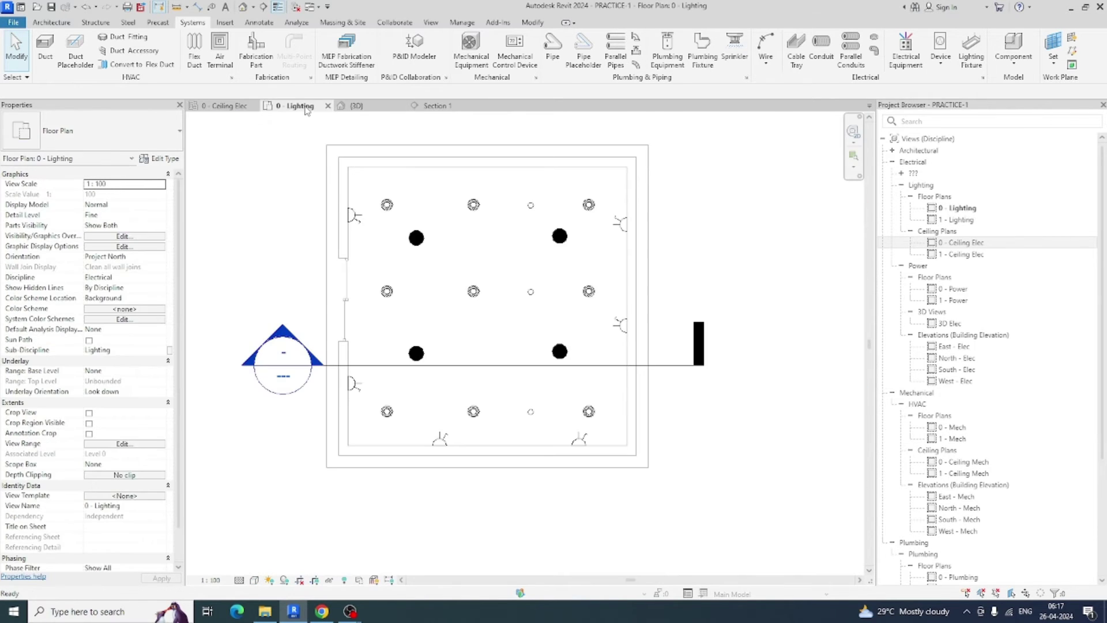
Change the lower-left wall socket to Twin Switched Socket Outlet : Standard
left_click(354, 382)
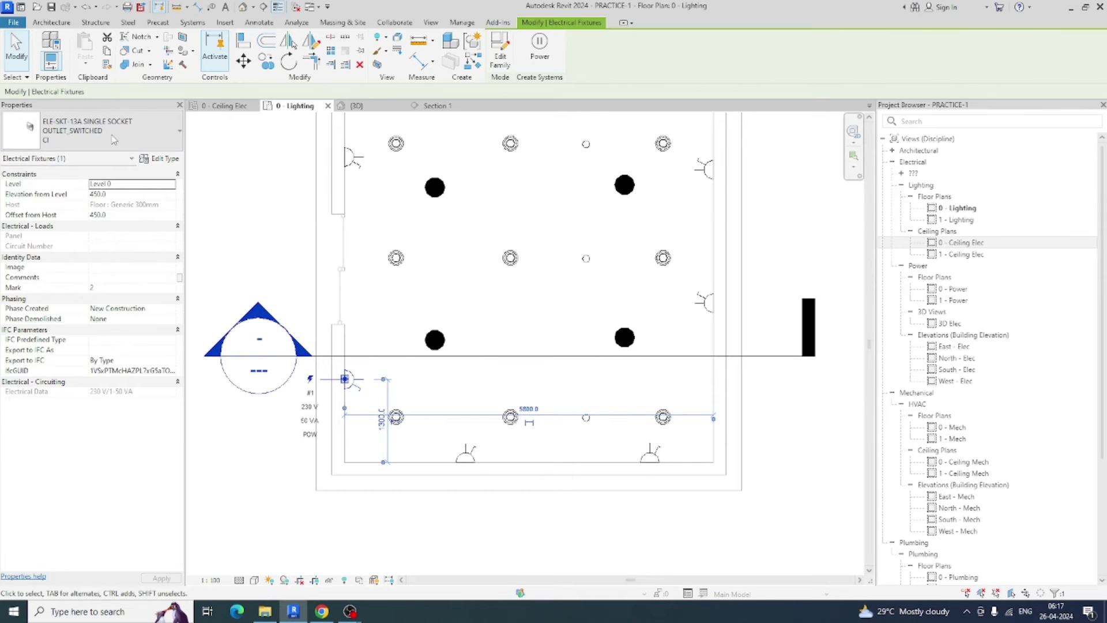
left_click(93, 130)
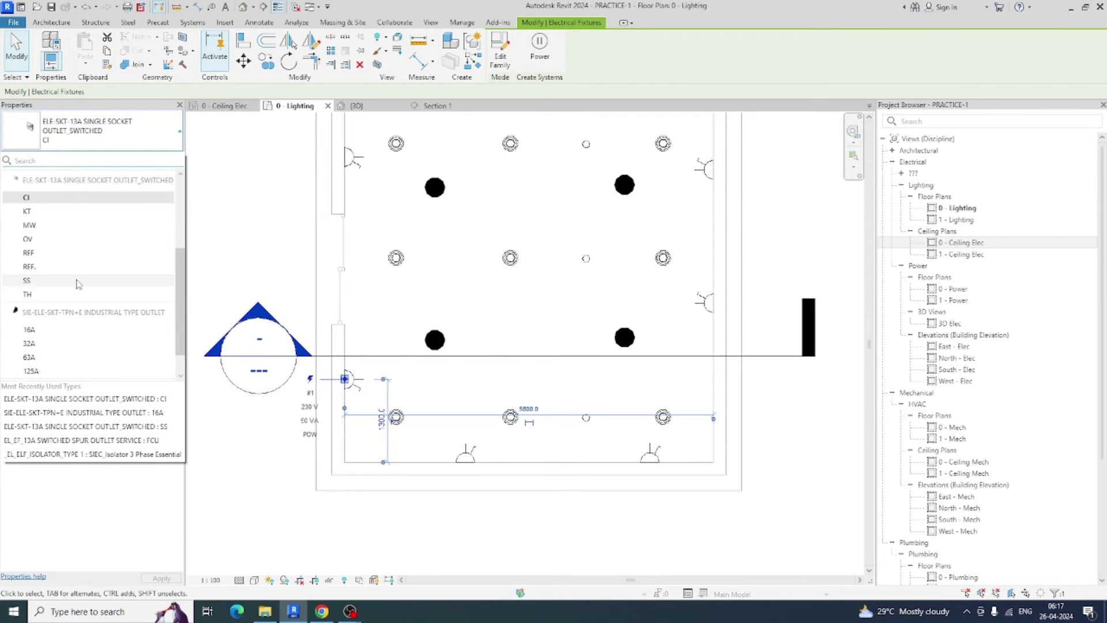
scroll(64, 277, "down", 2)
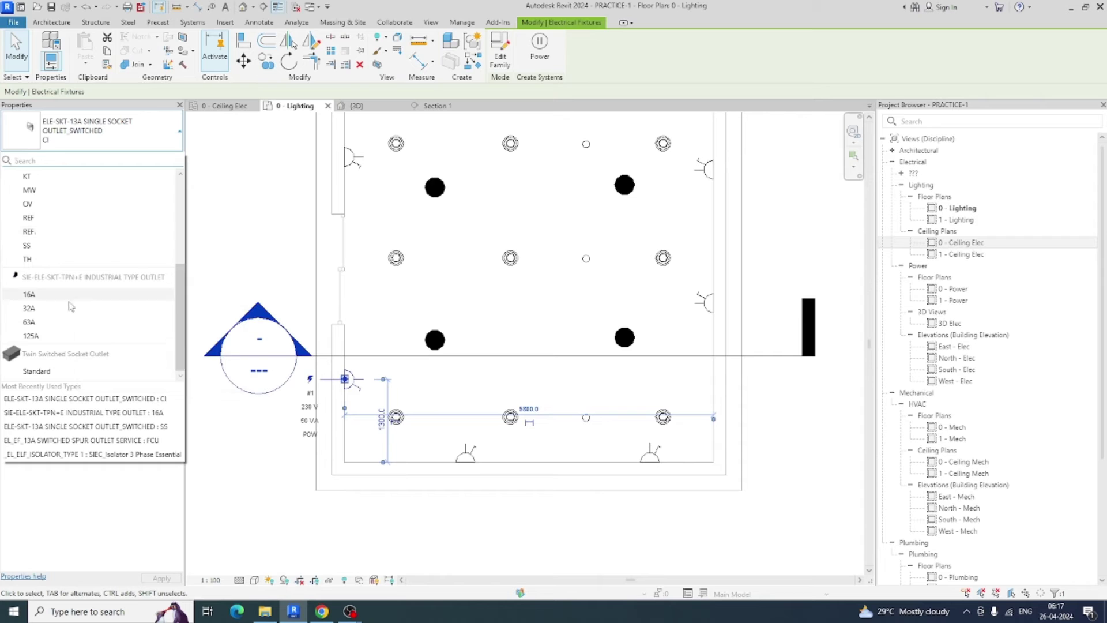
left_click(48, 370)
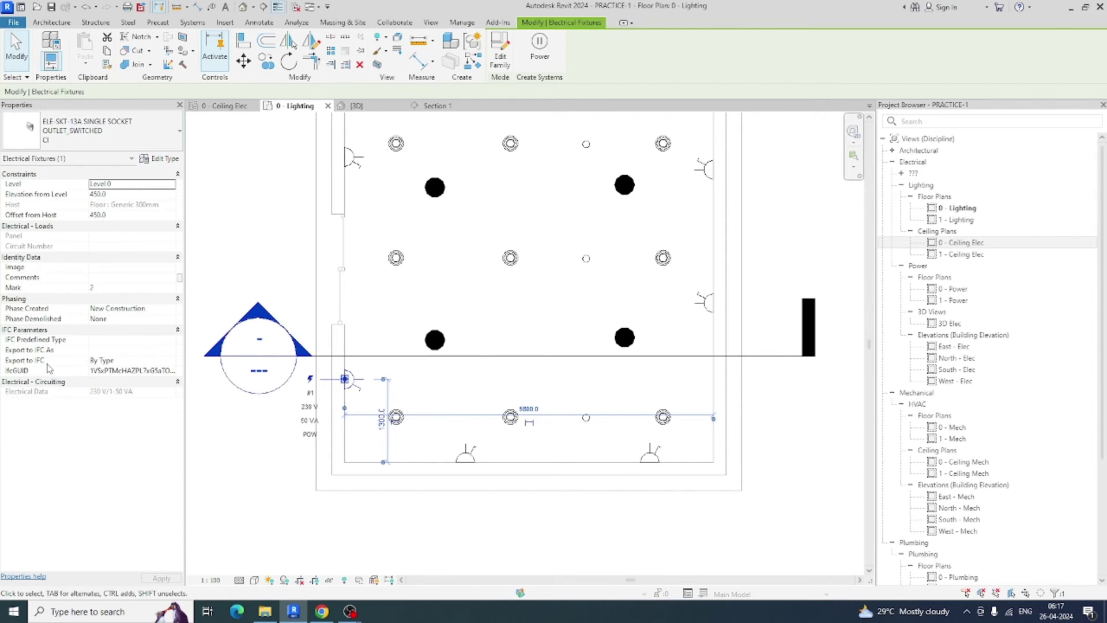
left_click(378, 309)
middle_click_drag(394, 308, 368, 316)
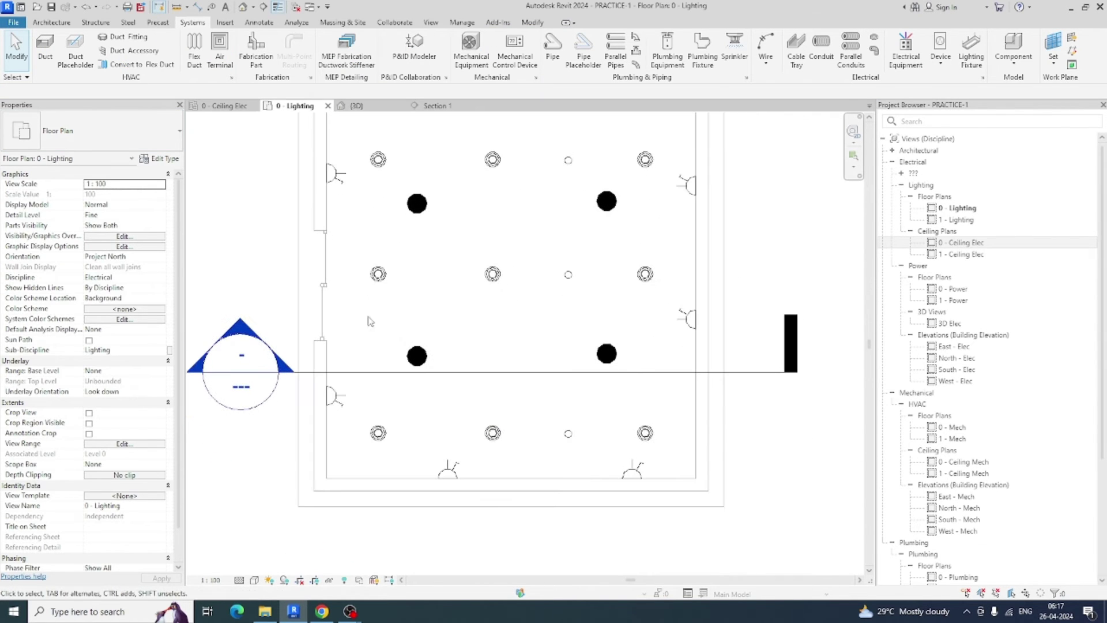
Place a DB distribution board on the room's right wall face
left_click(901, 52)
left_click(109, 129)
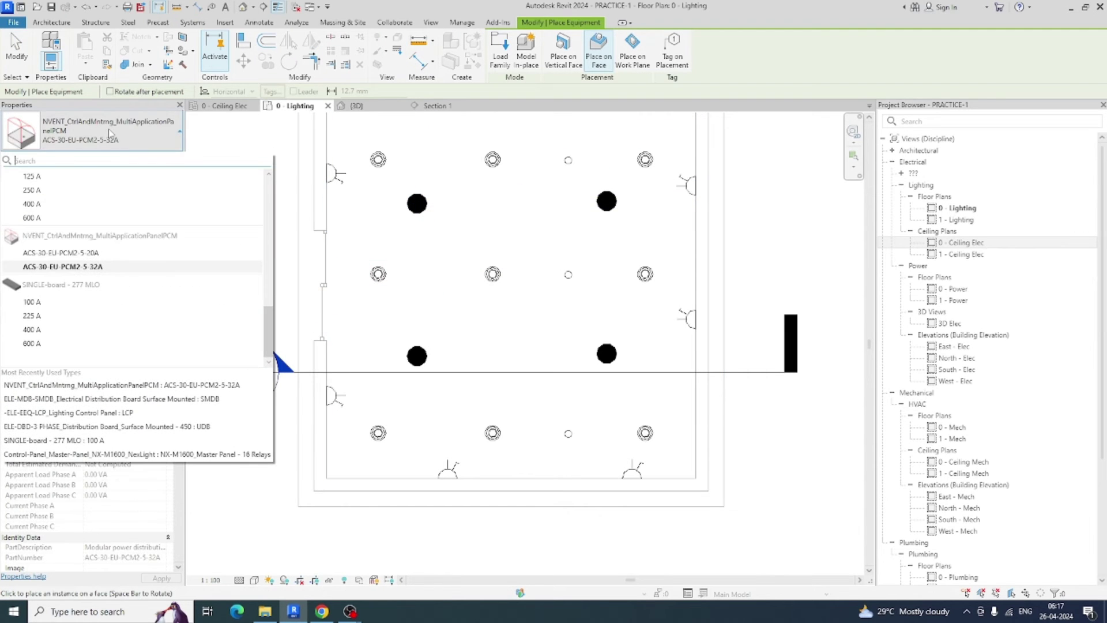
scroll(64, 216, "up", 2)
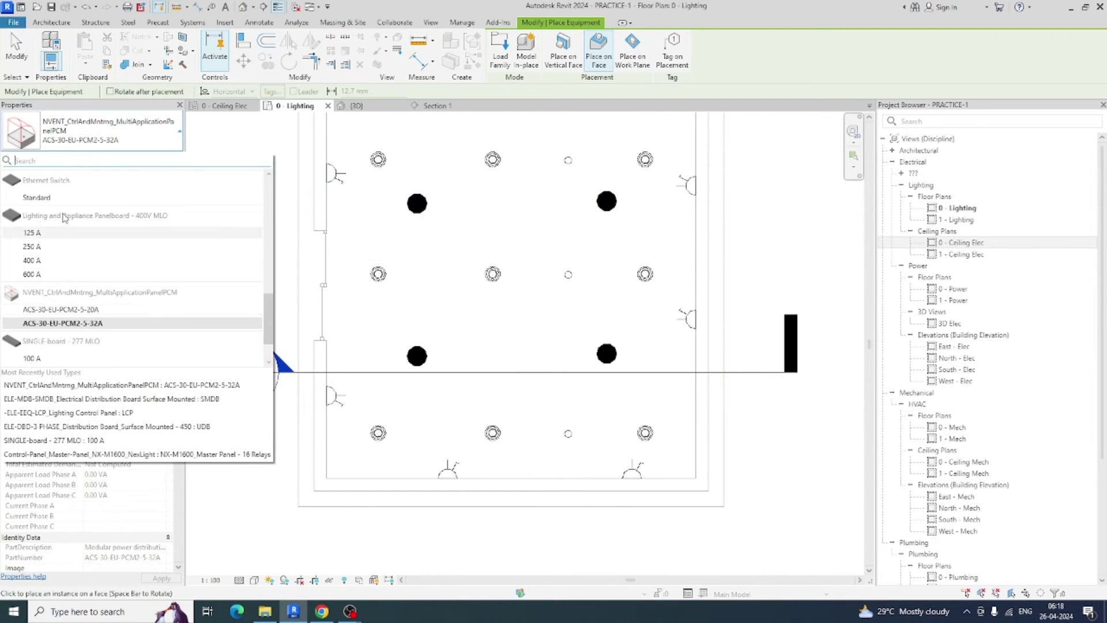
scroll(64, 217, "up", 2)
scroll(36, 213, "up", 4)
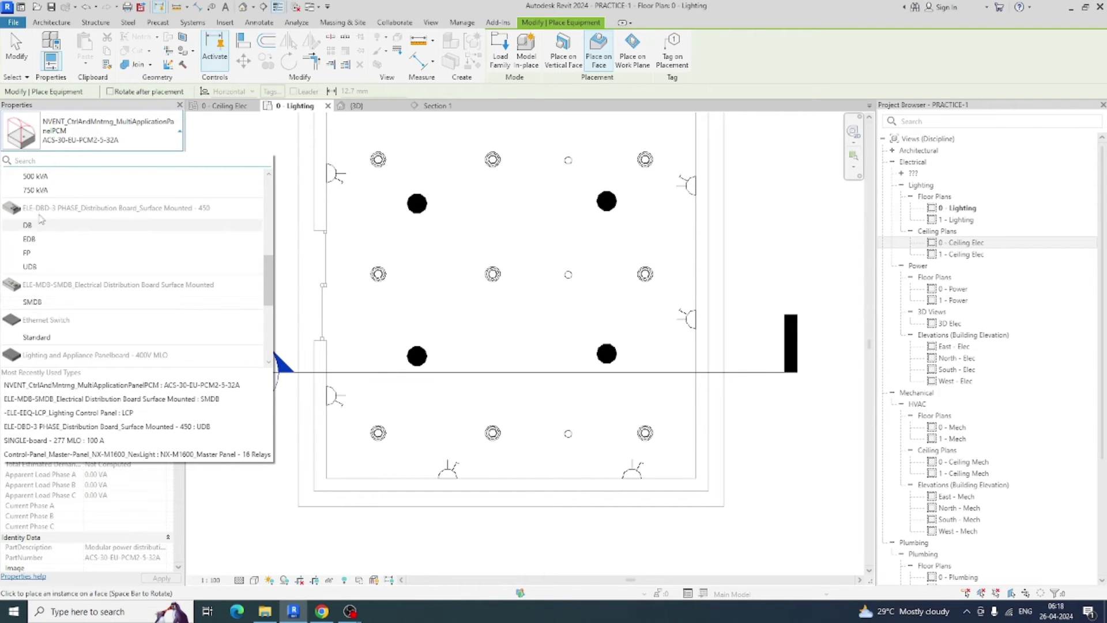
left_click(27, 226)
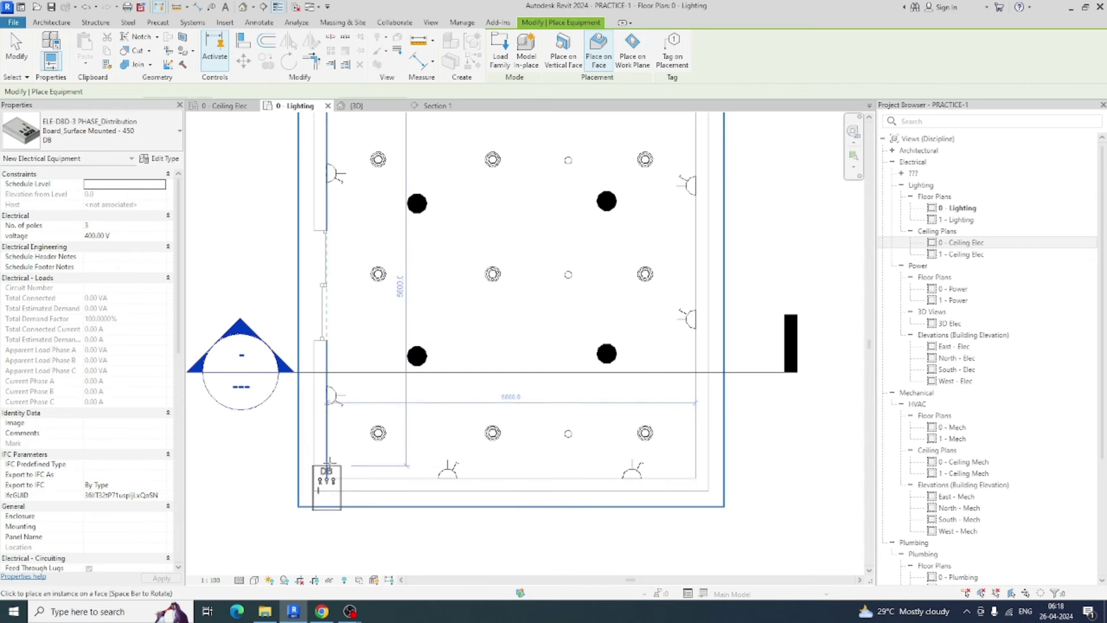
left_click(558, 68)
scroll(332, 441, "up", 2)
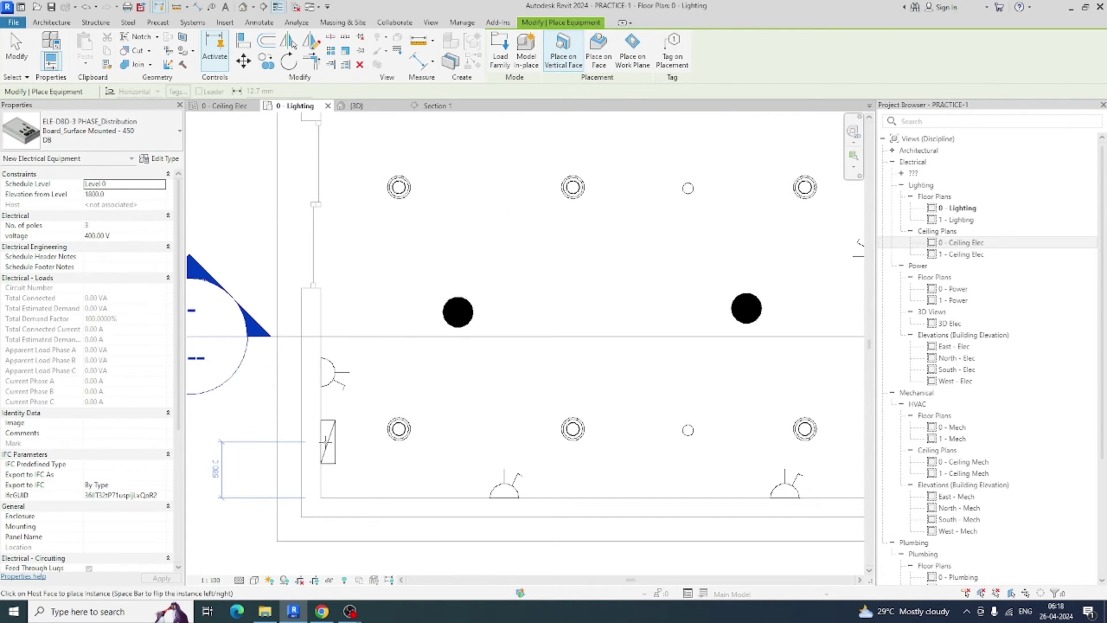
key("Escape")
key("Escape")
middle_click_drag(347, 459, 519, 407)
Enter DBLLP as the distribution board's Panel Name
left_click(506, 403)
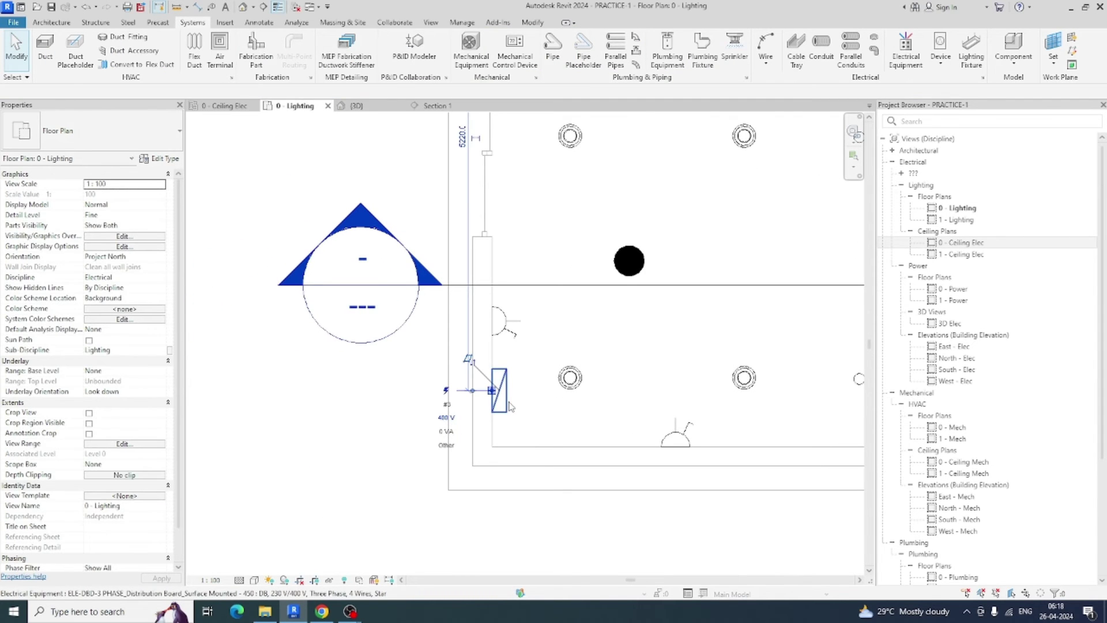
scroll(125, 403, "down", 5)
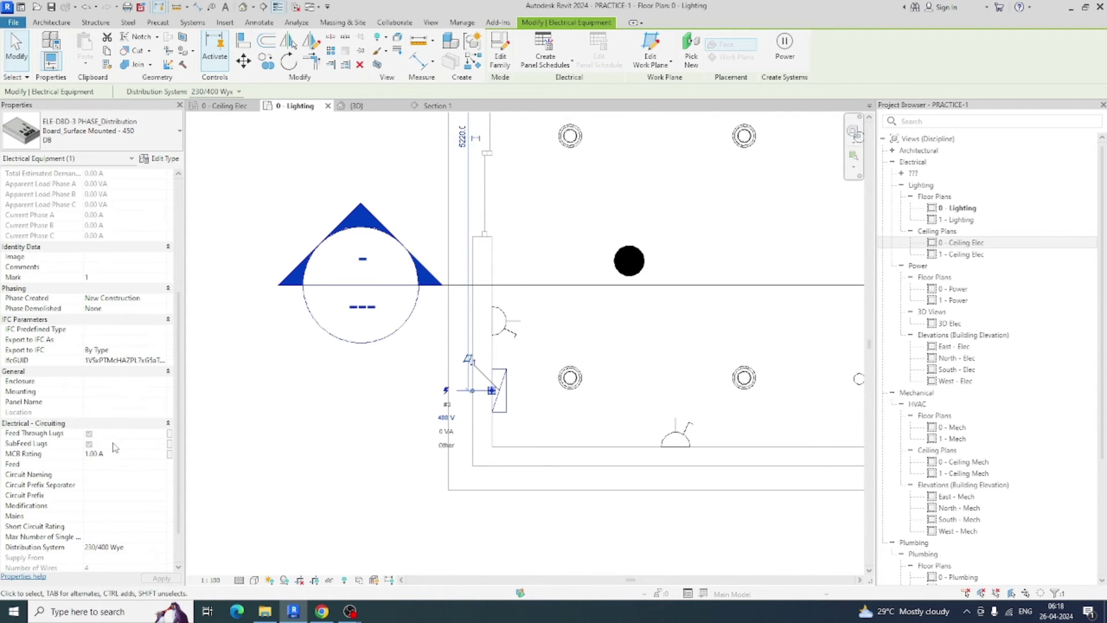
left_click(92, 402)
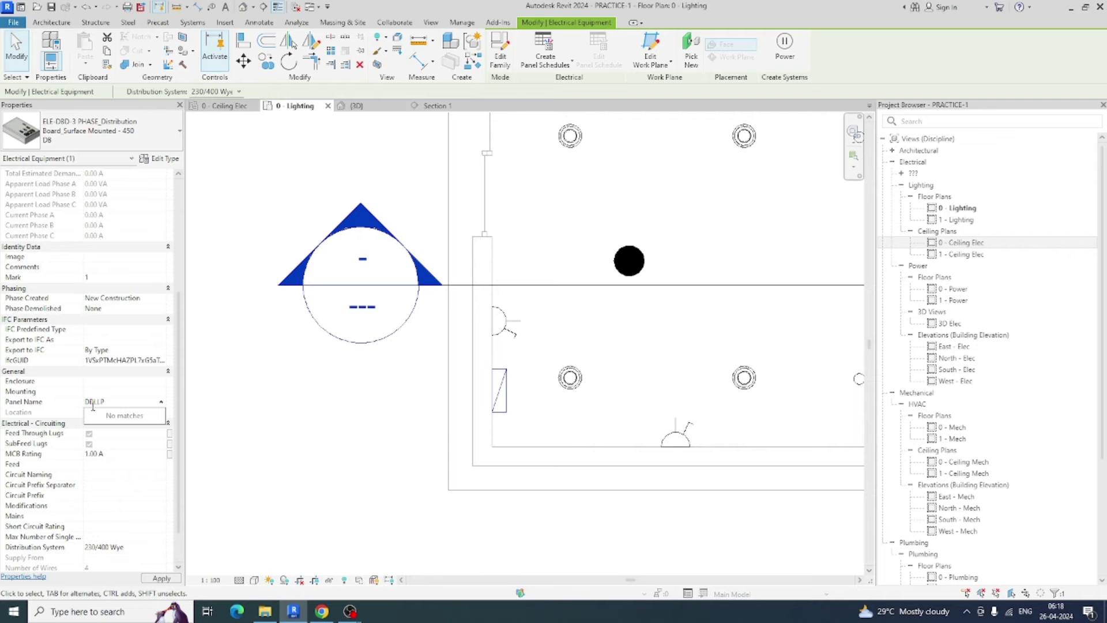
left_click(343, 424)
scroll(343, 424, "down", 3)
middle_click_drag(442, 436, 358, 478)
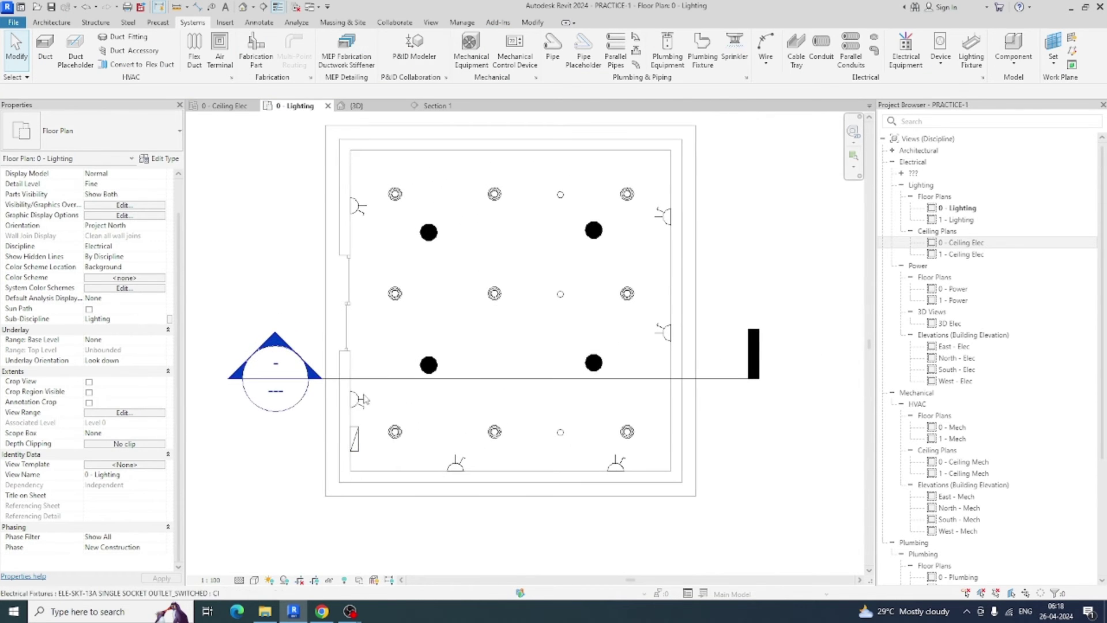
Circuit the lower-left and top-left outlets to panel DBLLP with arc wiring
left_click(359, 401)
left_click(366, 209, "ctrl")
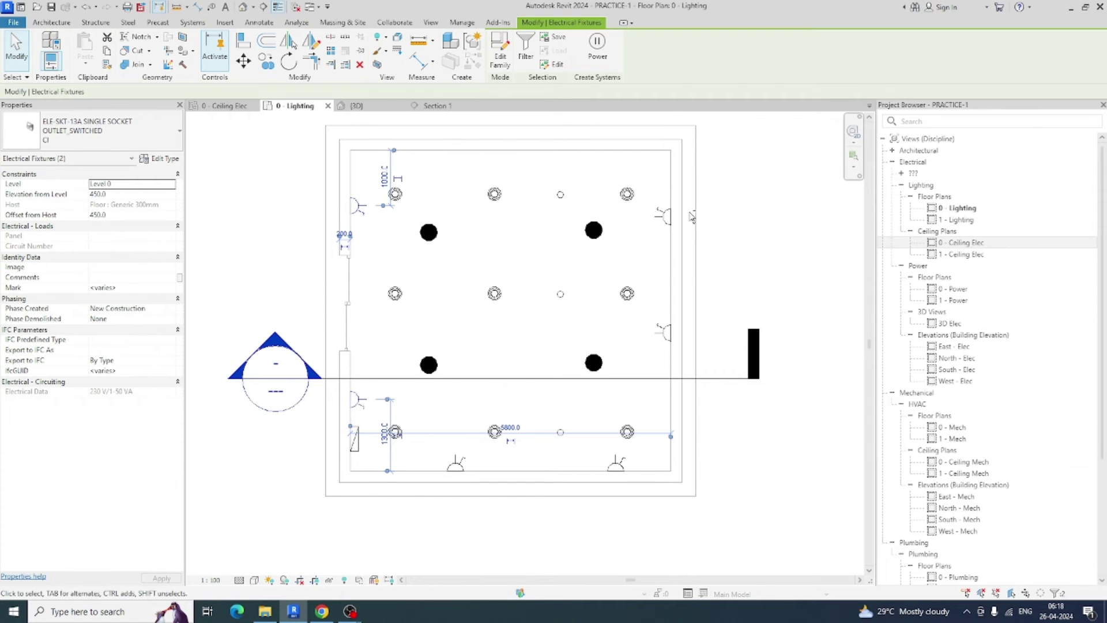
left_click(615, 470, "ctrl")
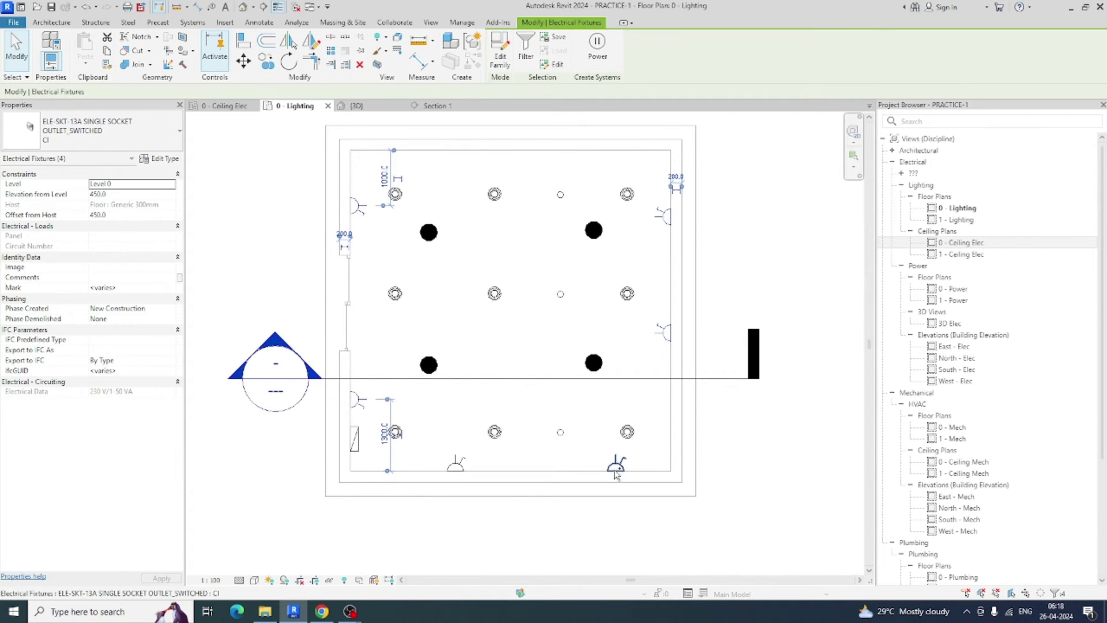
key("Escape")
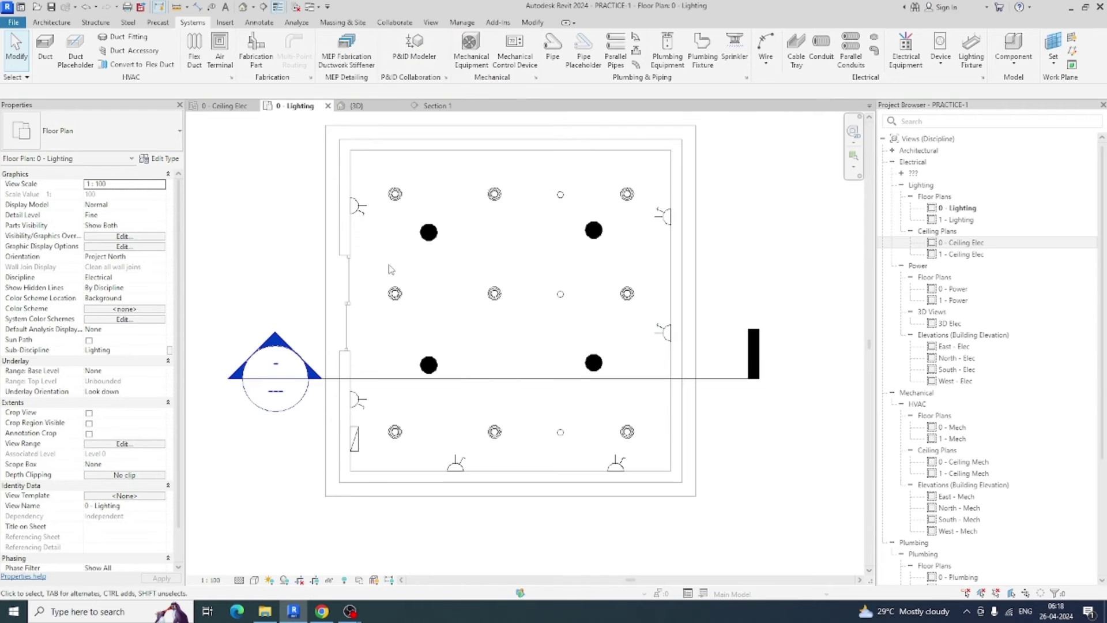
left_click(364, 401)
left_click(363, 208, "ctrl")
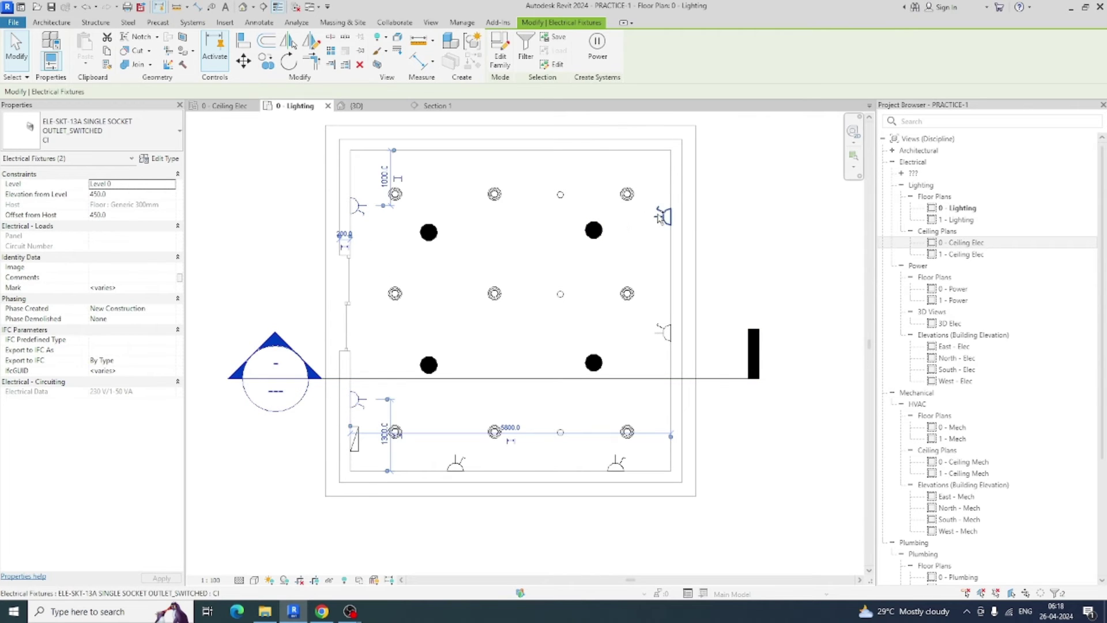
left_click(597, 46)
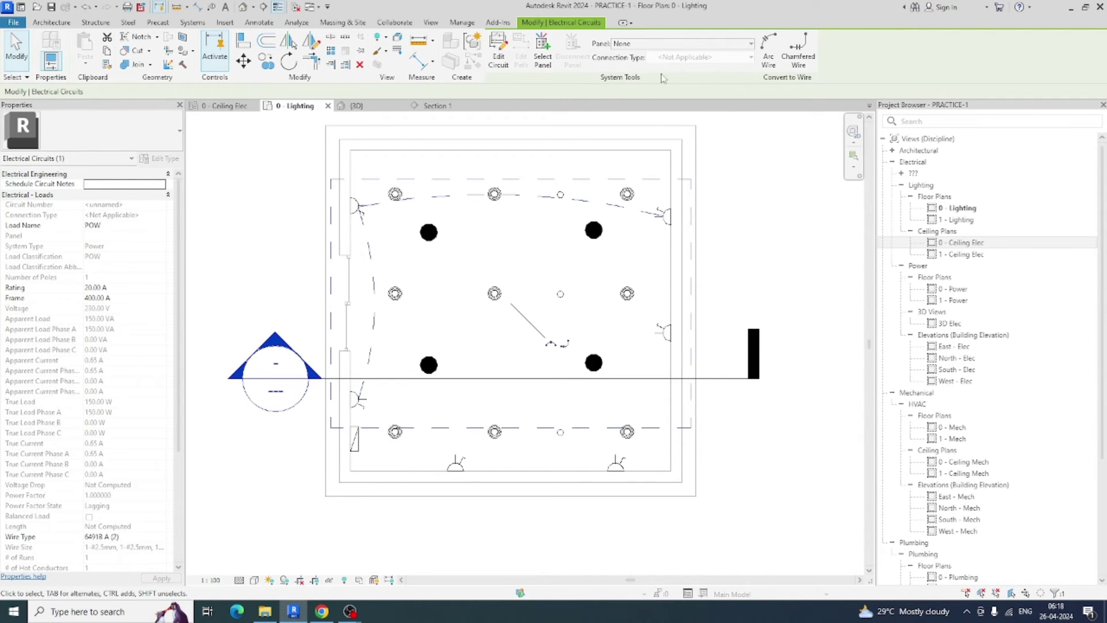
left_click(740, 45)
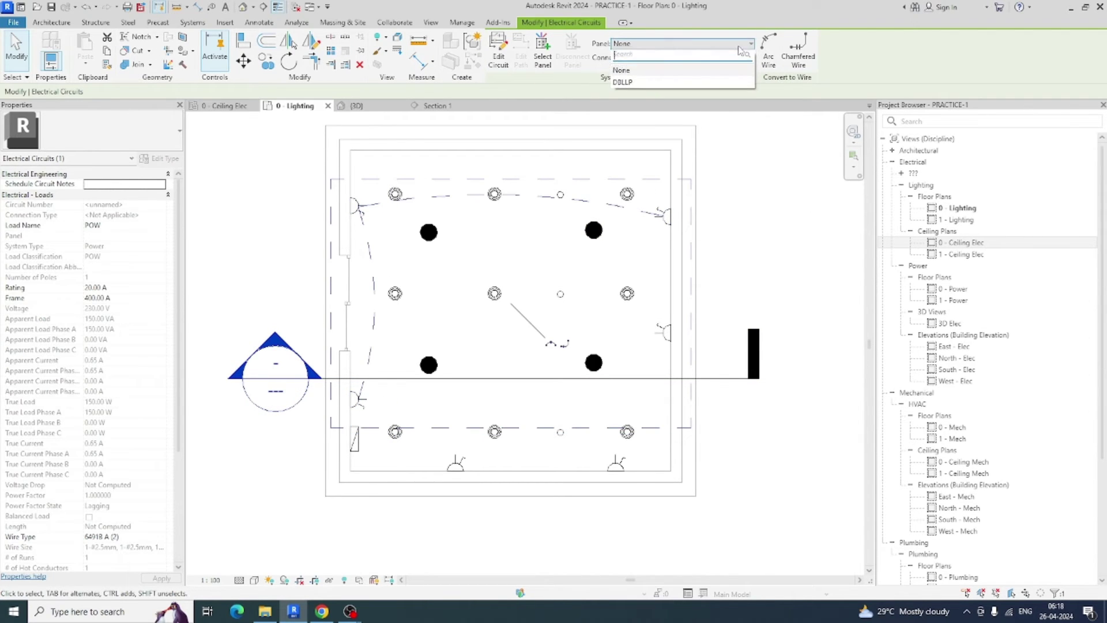
left_click(624, 83)
left_click(768, 49)
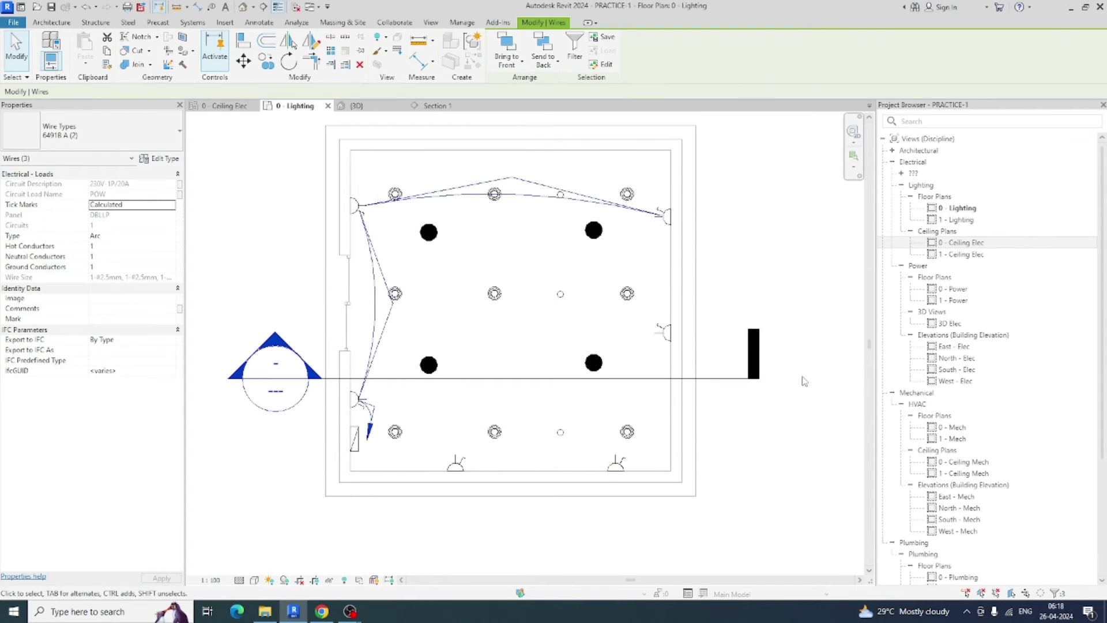
left_click(807, 412)
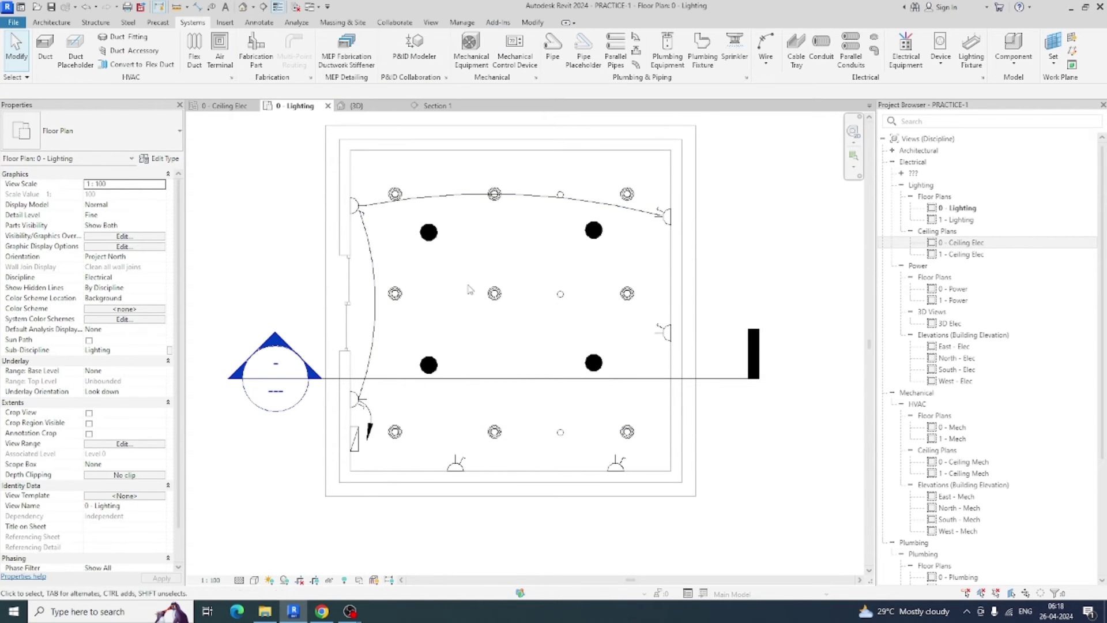
Circuit the remaining three outlets as a second power circuit with arc wiring
left_click(455, 464)
left_click(616, 461, "ctrl")
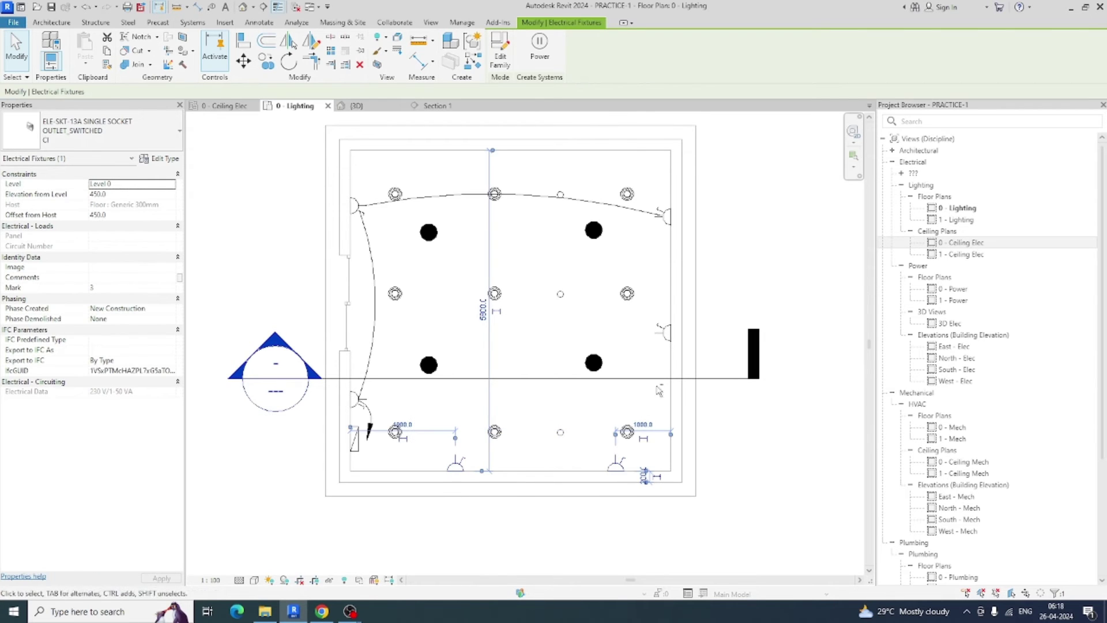
left_click(667, 332, "ctrl")
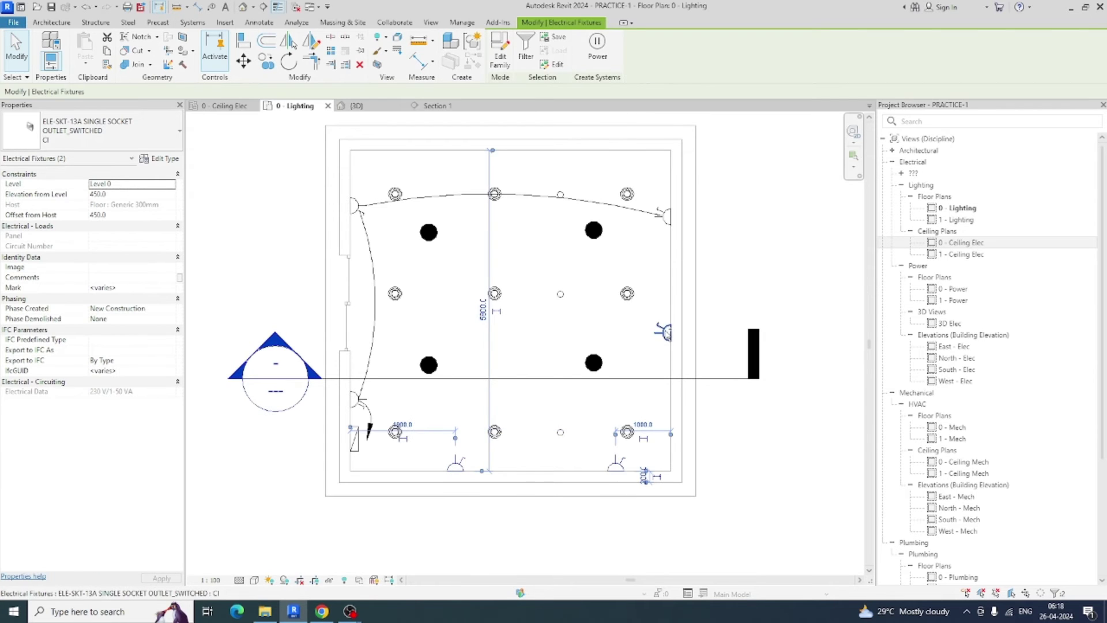
left_click(598, 48)
left_click(768, 49)
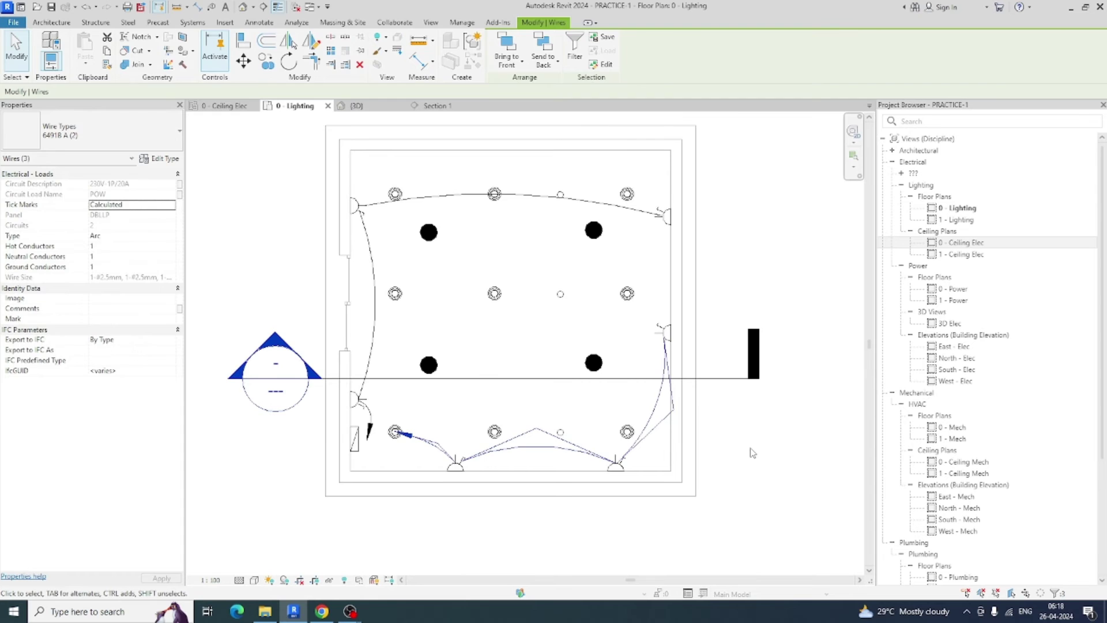
left_click(762, 441)
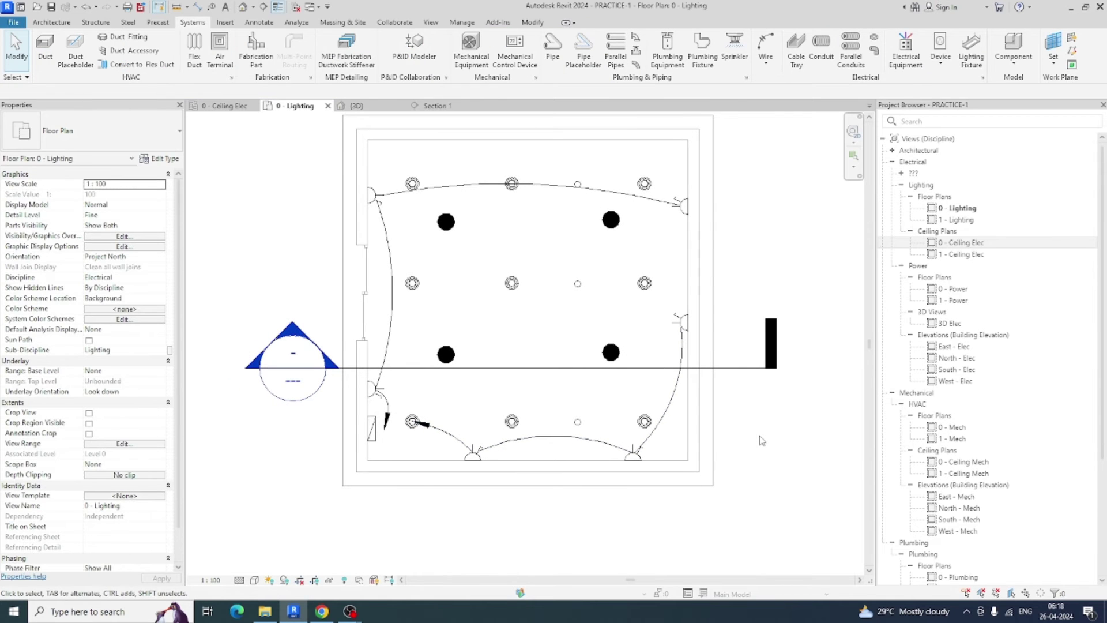
In Visibility/Graphics (VG), override Wires lines to red with a dashed pattern
key("v")
key("g")
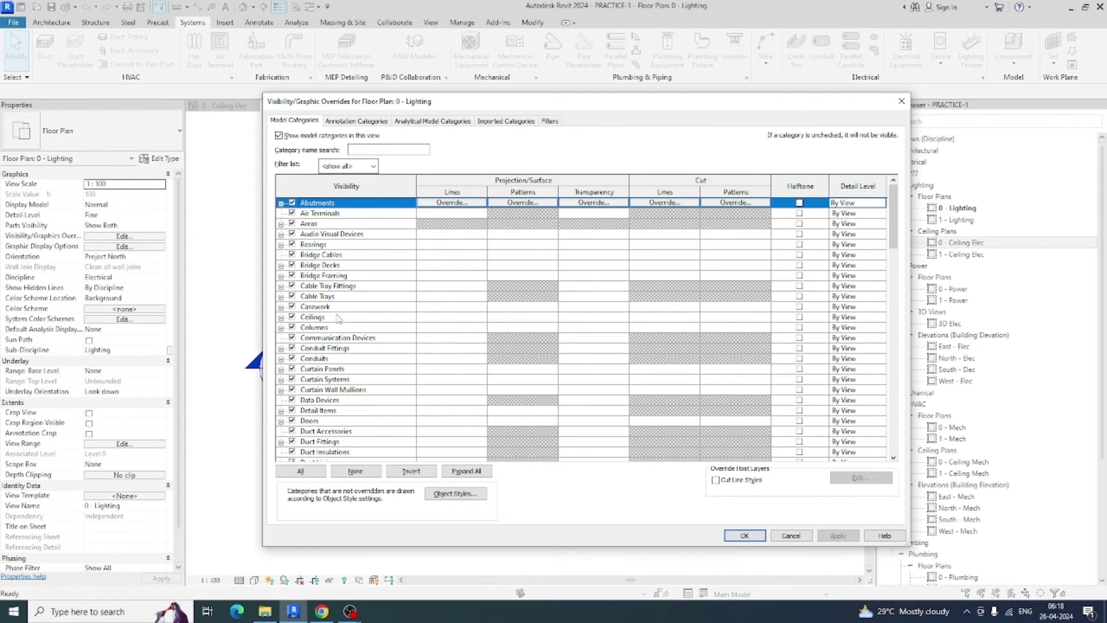
key("w")
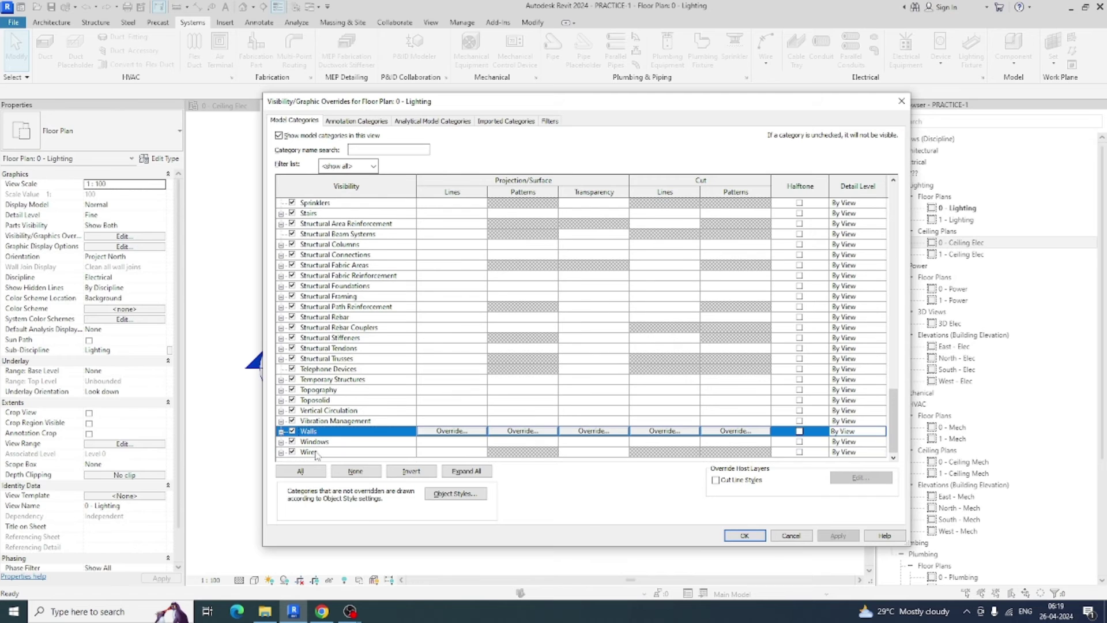
left_click(315, 452)
left_click(447, 453)
left_click(602, 326)
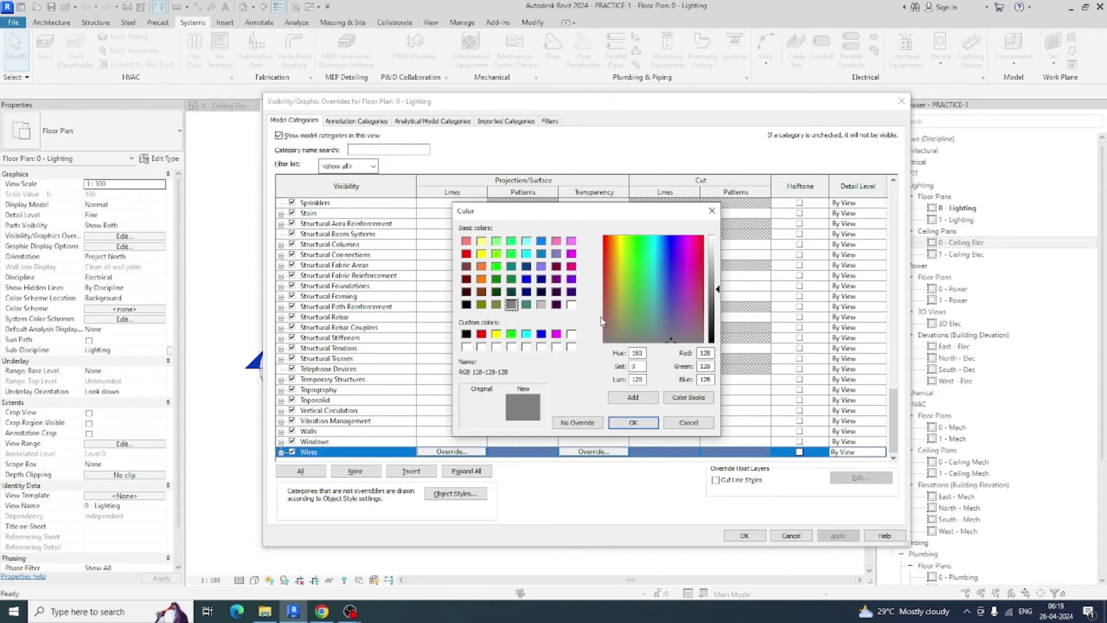
left_click(481, 334)
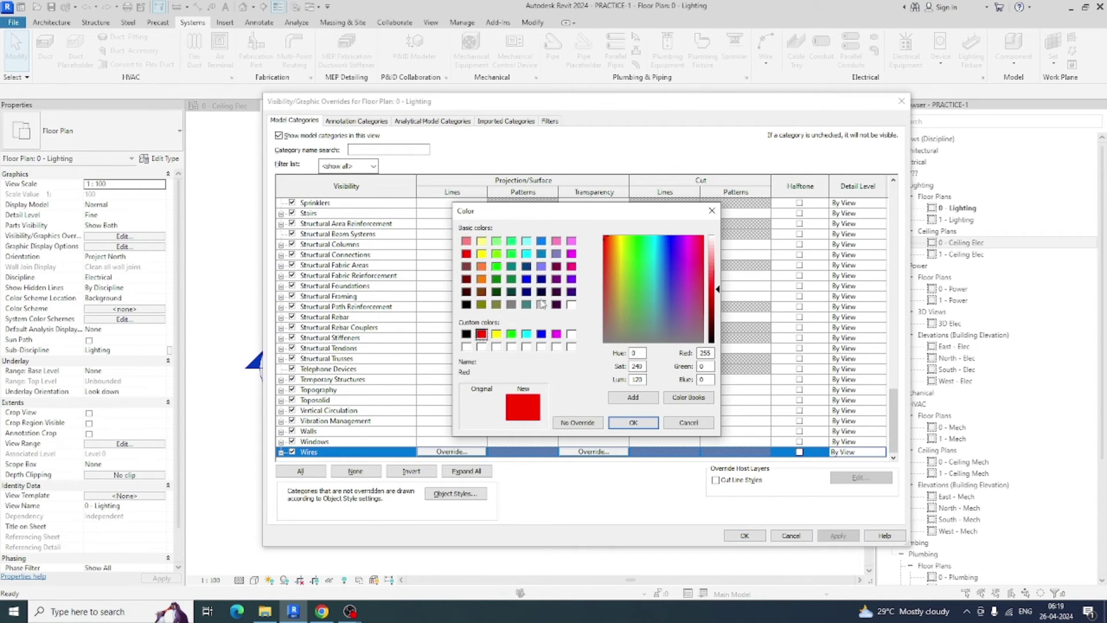
left_click(619, 423)
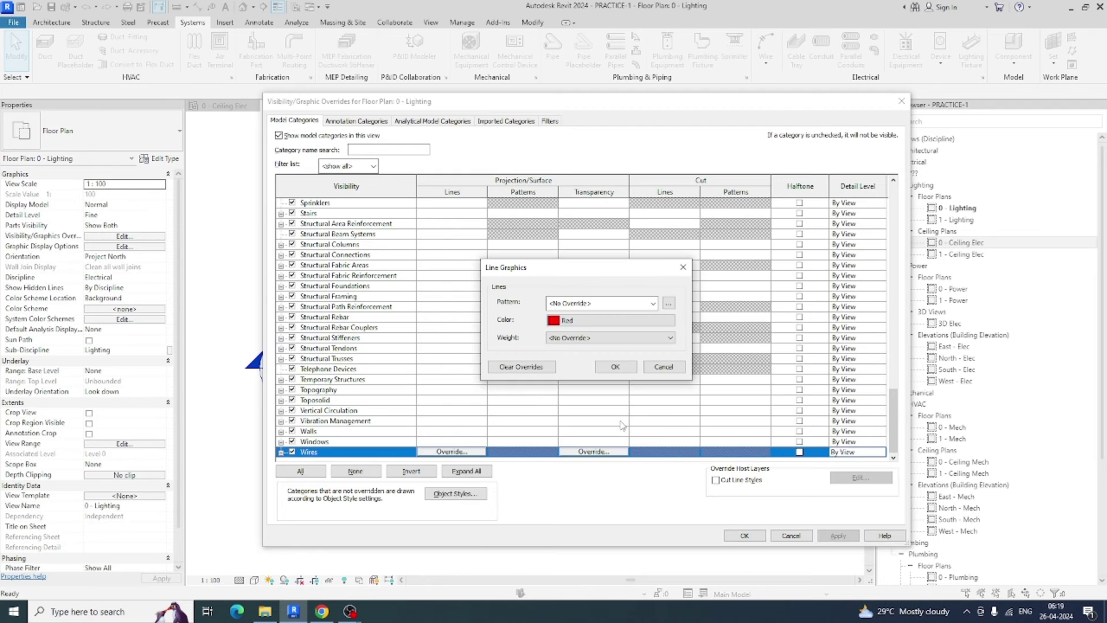
left_click(594, 305)
left_click(576, 318)
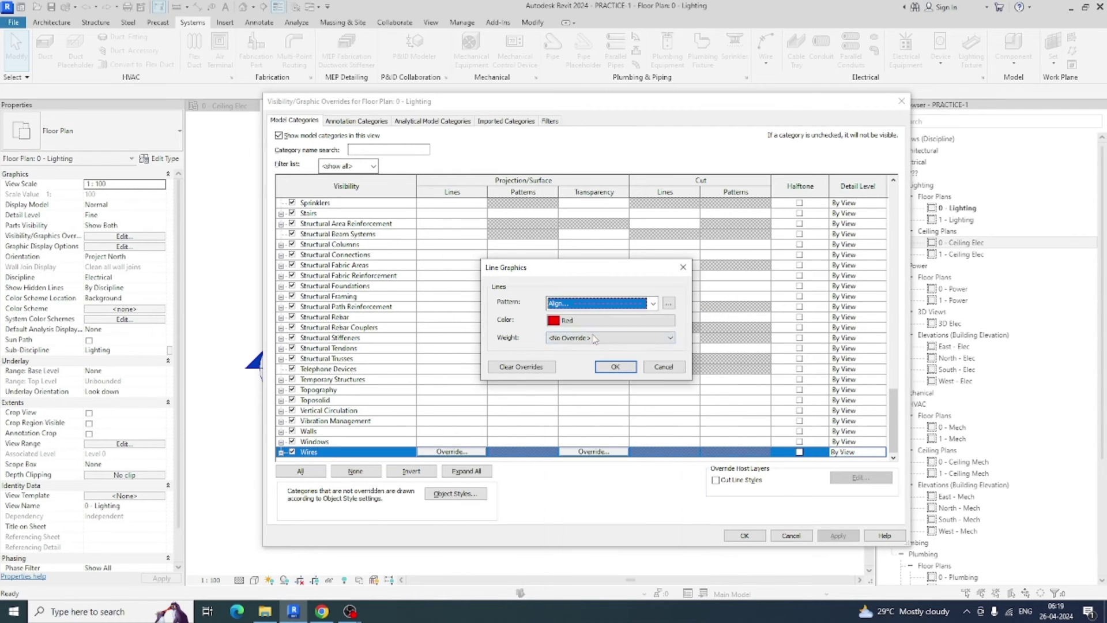
left_click(614, 368)
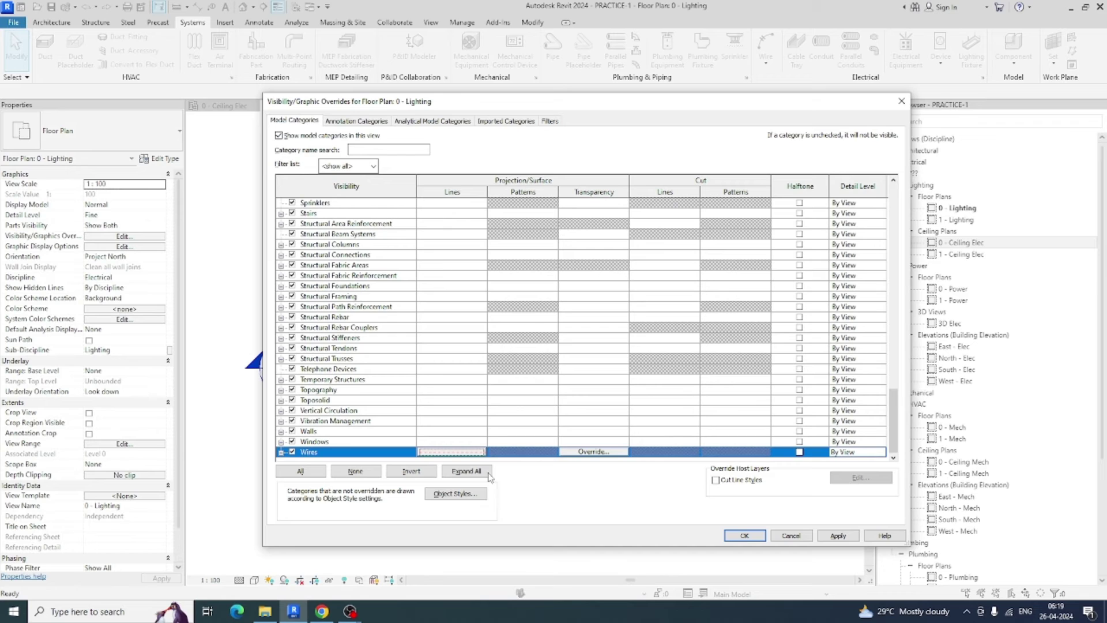
Set the Wires line weight override to 4 and apply the changes
left_click(457, 454)
left_click(611, 337)
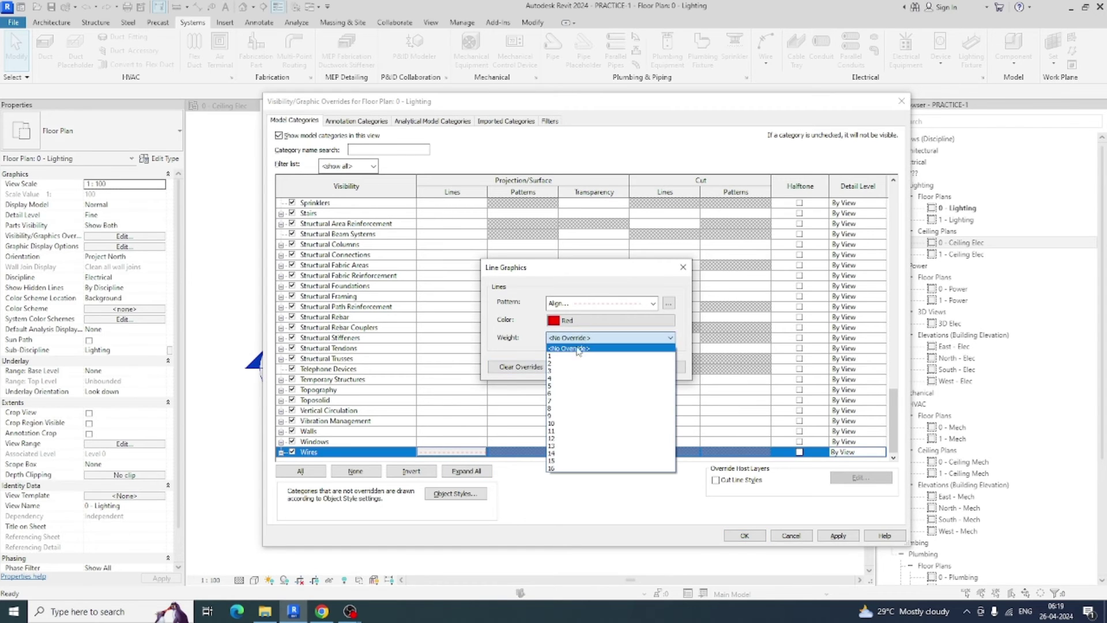
left_click(557, 380)
left_click(614, 367)
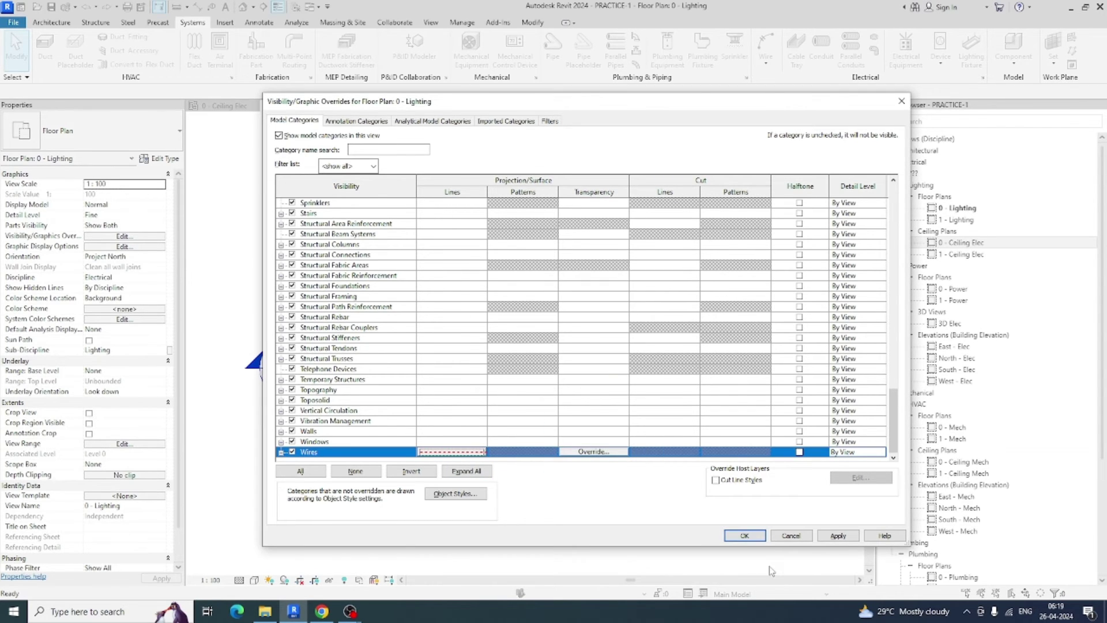
left_click(745, 536)
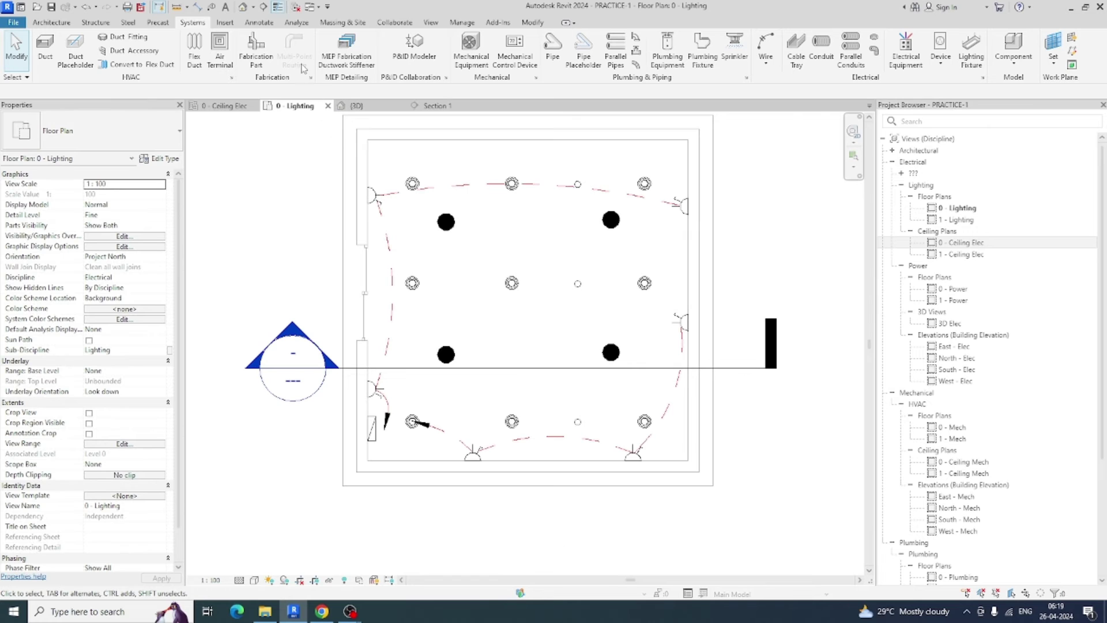
Turn off Thin Lines and bring the distribution board into view
left_click(279, 7)
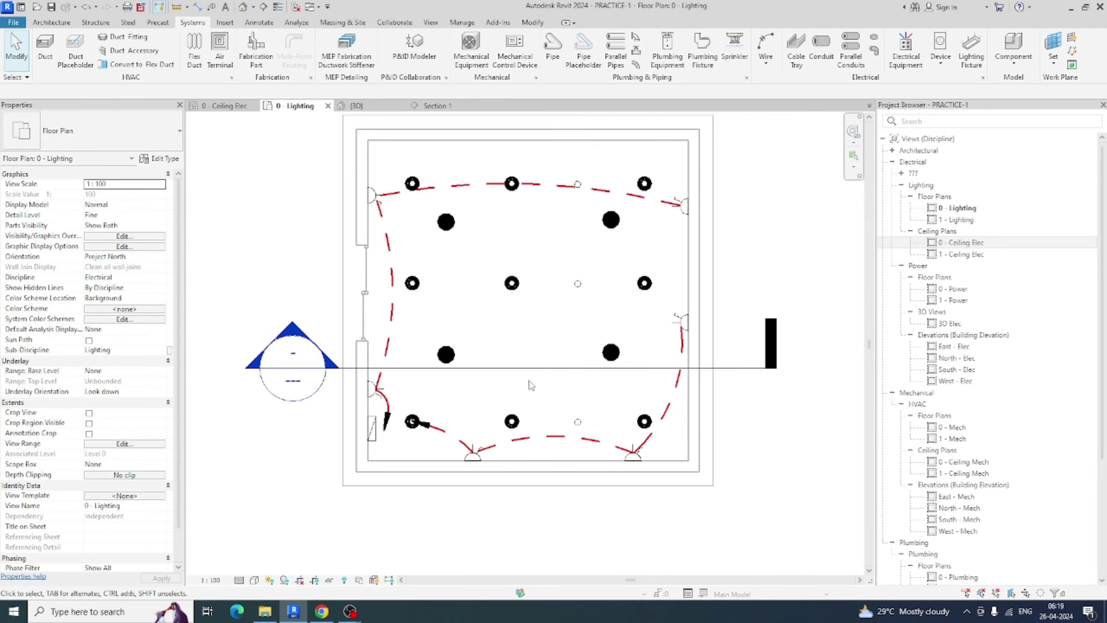
scroll(424, 424, "up", 3)
scroll(376, 451, "up", 1)
middle_click_drag(370, 450, 529, 394)
Tag the distribution board with its DBLLP tag, positioned left of the board
key("t")
key("g")
left_click(464, 385)
scroll(464, 385, "down", 1)
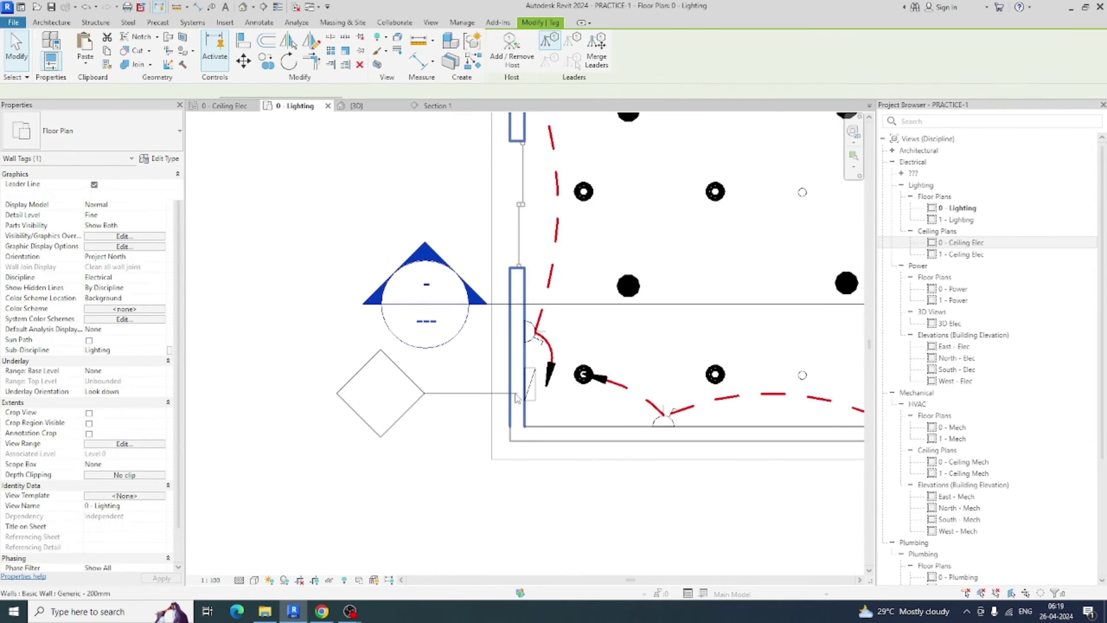
key("Escape")
left_click_drag(433, 403, 374, 403)
middle_click_drag(457, 463, 405, 447)
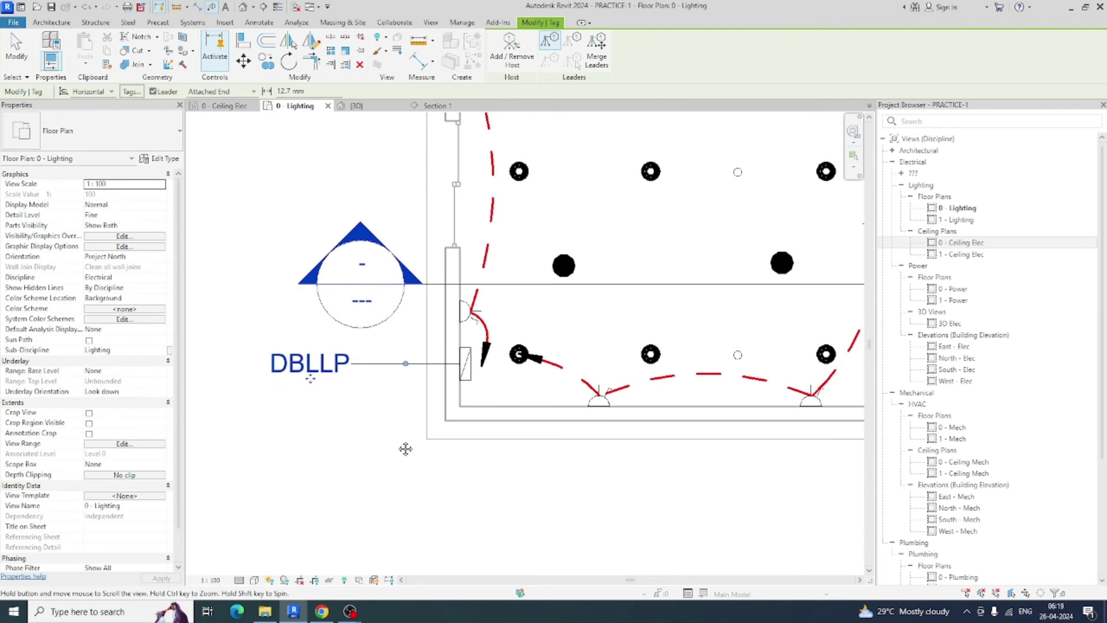
scroll(489, 291, "down", 4)
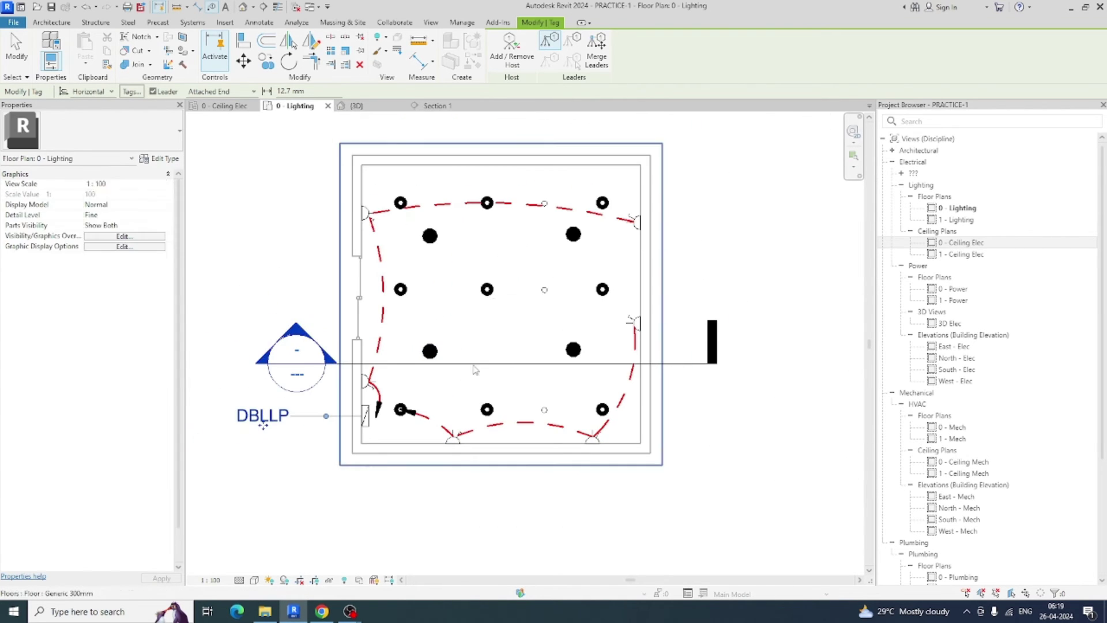
key("Escape")
Raise the top wiring run's arc upward, then switch the plan back to Thin Lines
scroll(499, 311, "up", 3)
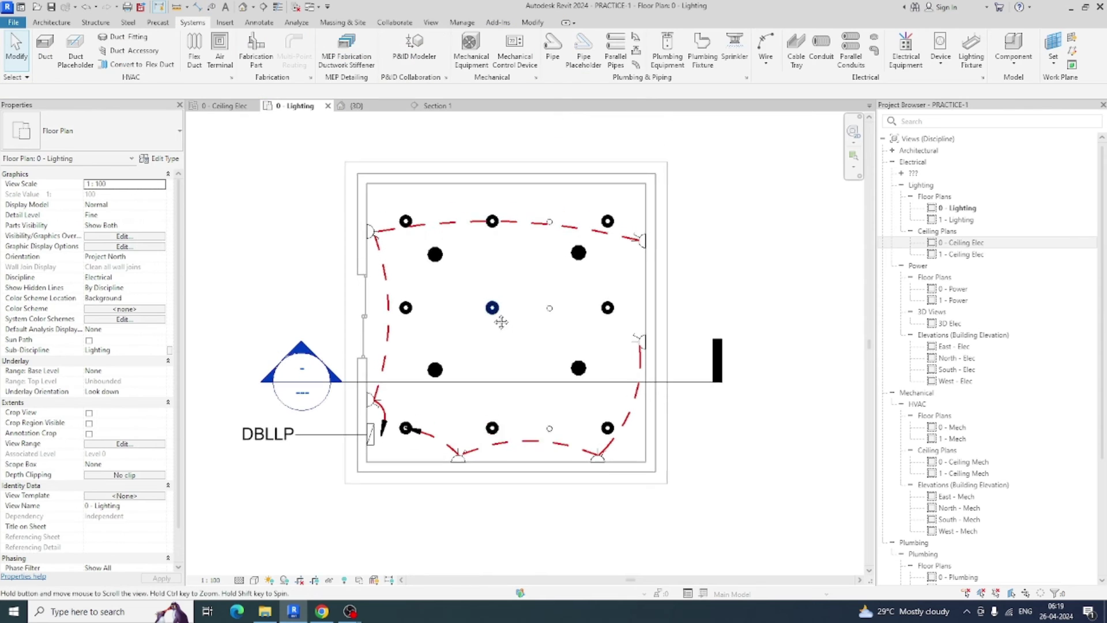
left_click(524, 240)
left_click_drag(509, 216, 508, 171)
middle_click_drag(529, 232, 576, 237)
key("Escape")
middle_click_drag(548, 334, 542, 279)
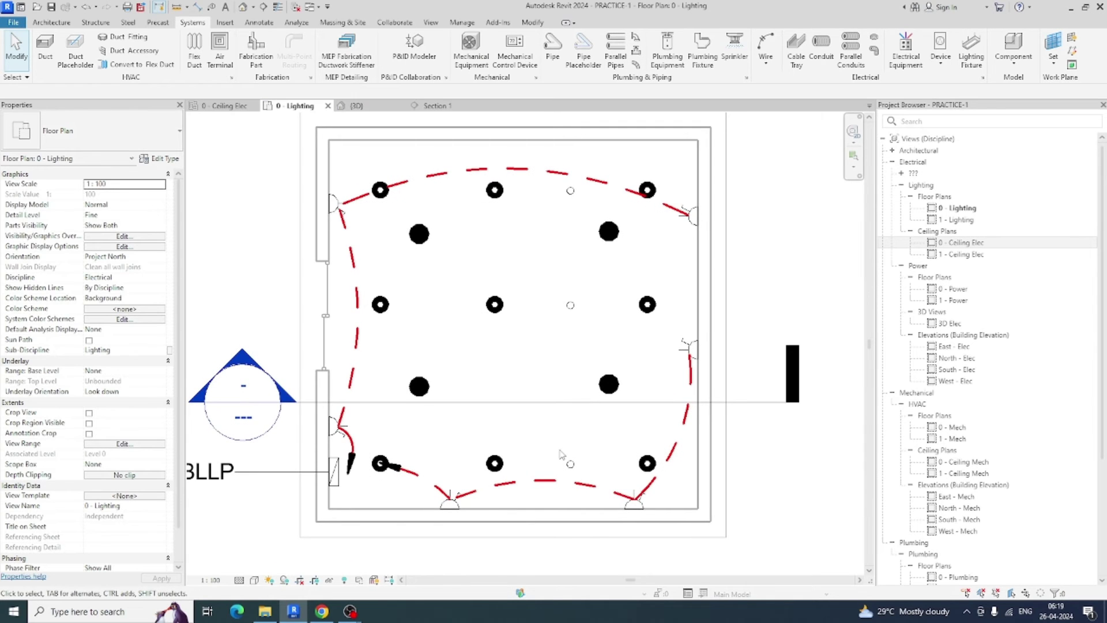
middle_click_drag(588, 452, 593, 471)
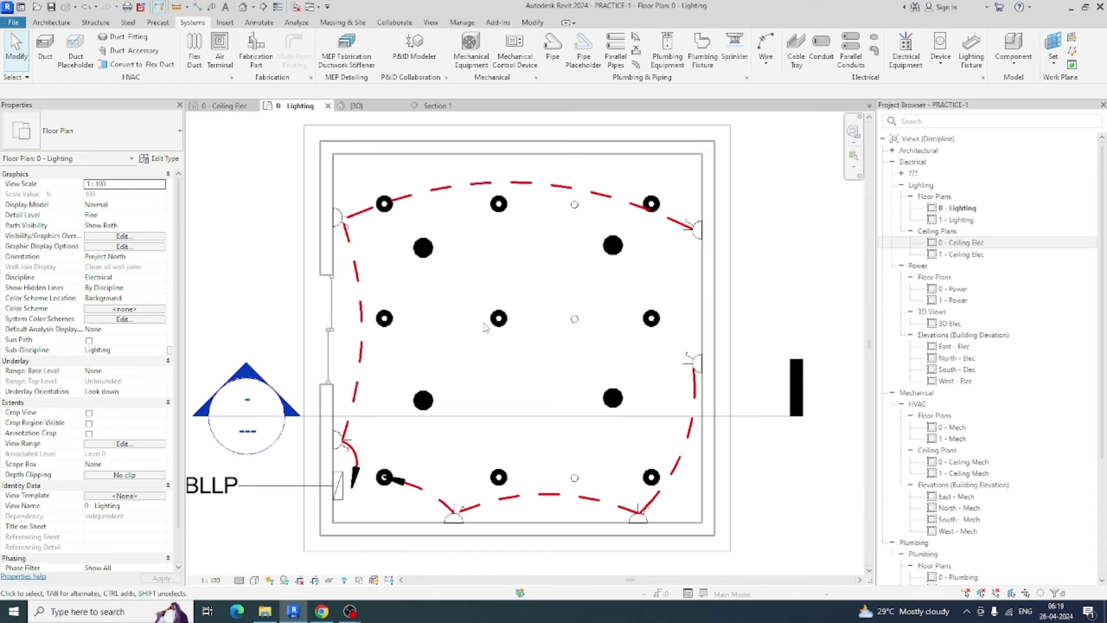
left_click(284, 6)
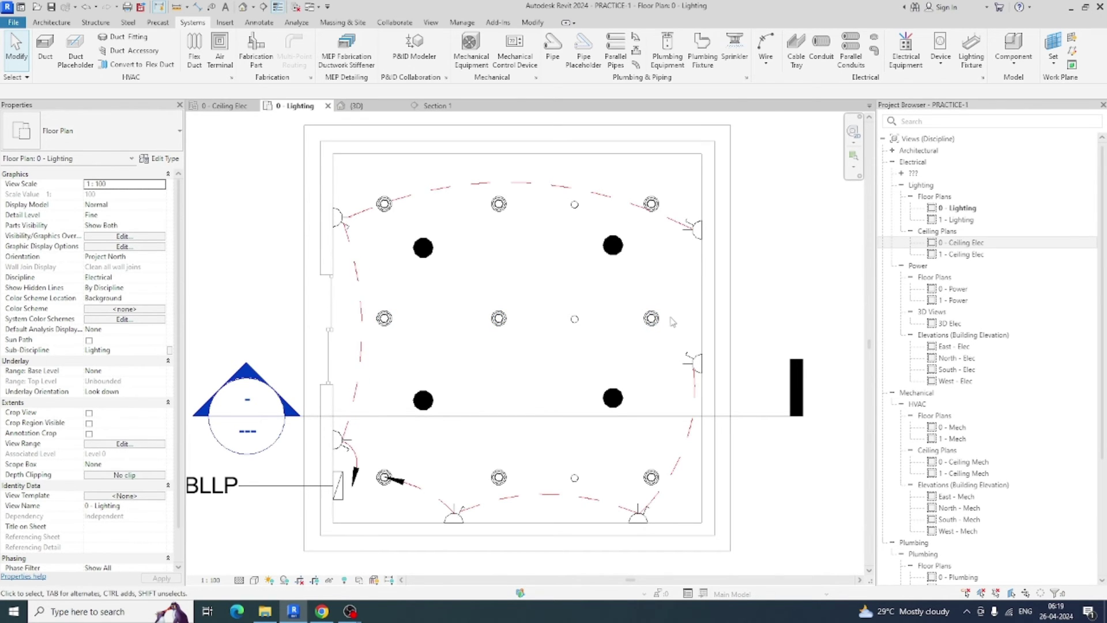
scroll(383, 203, "up", 2)
Duplicate the upper-left light's type as D1 with Type Mark D1
left_click(389, 207)
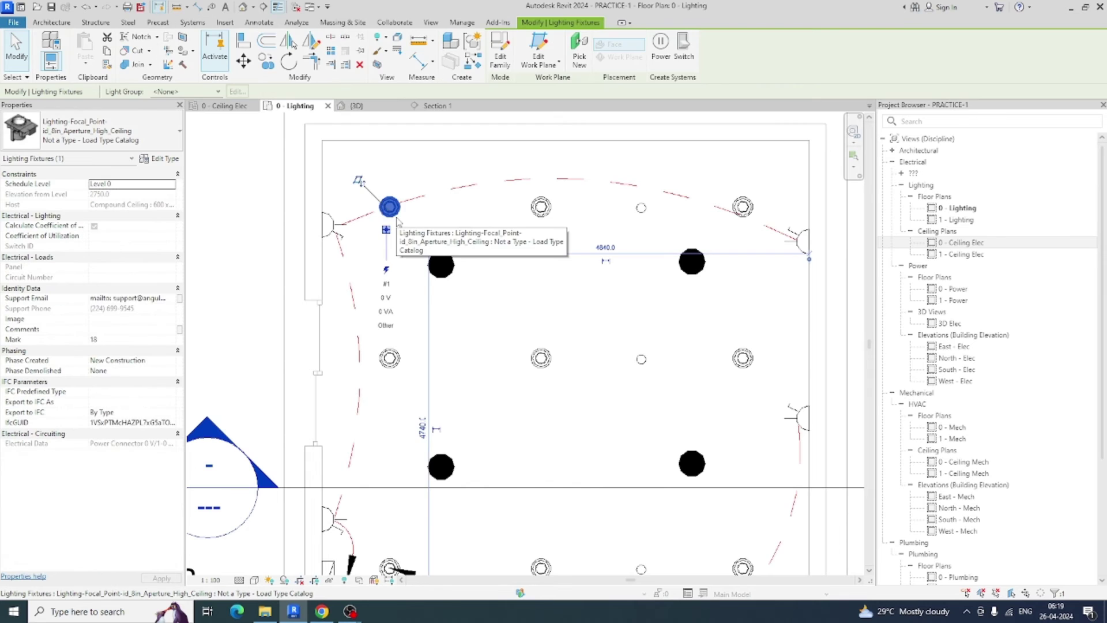
scroll(397, 207, "up", 1)
scroll(399, 209, "up", 1)
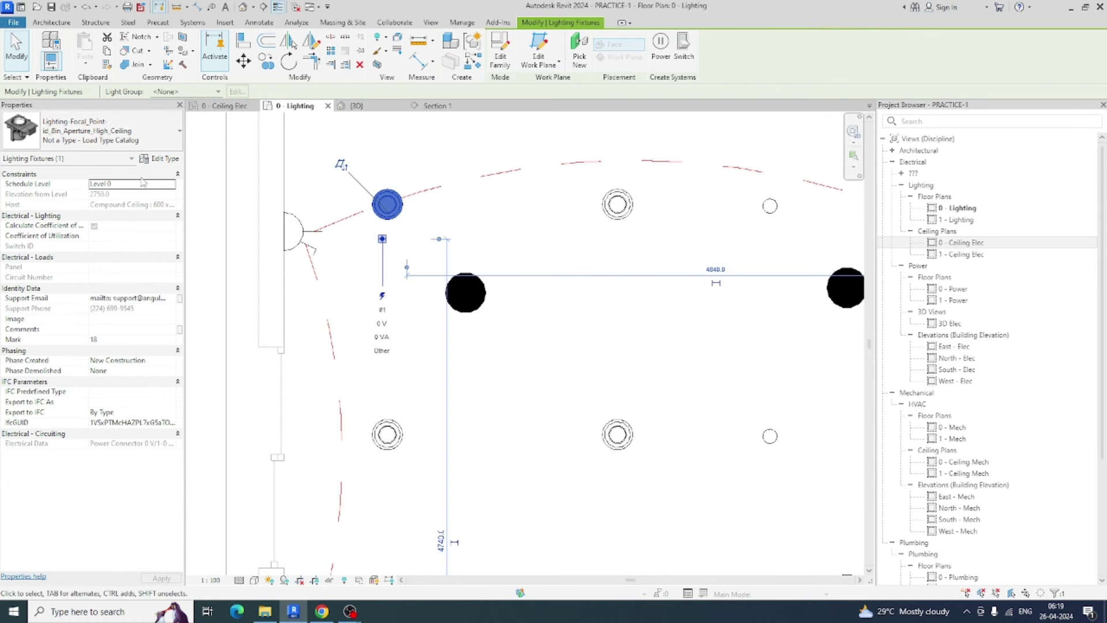
left_click(162, 159)
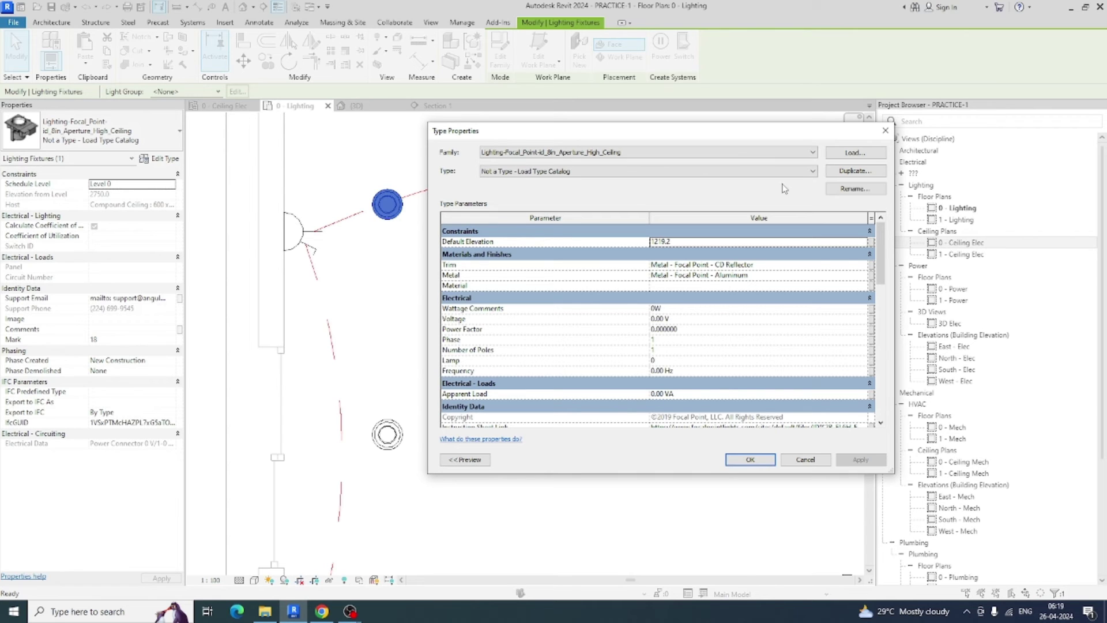
left_click(851, 171)
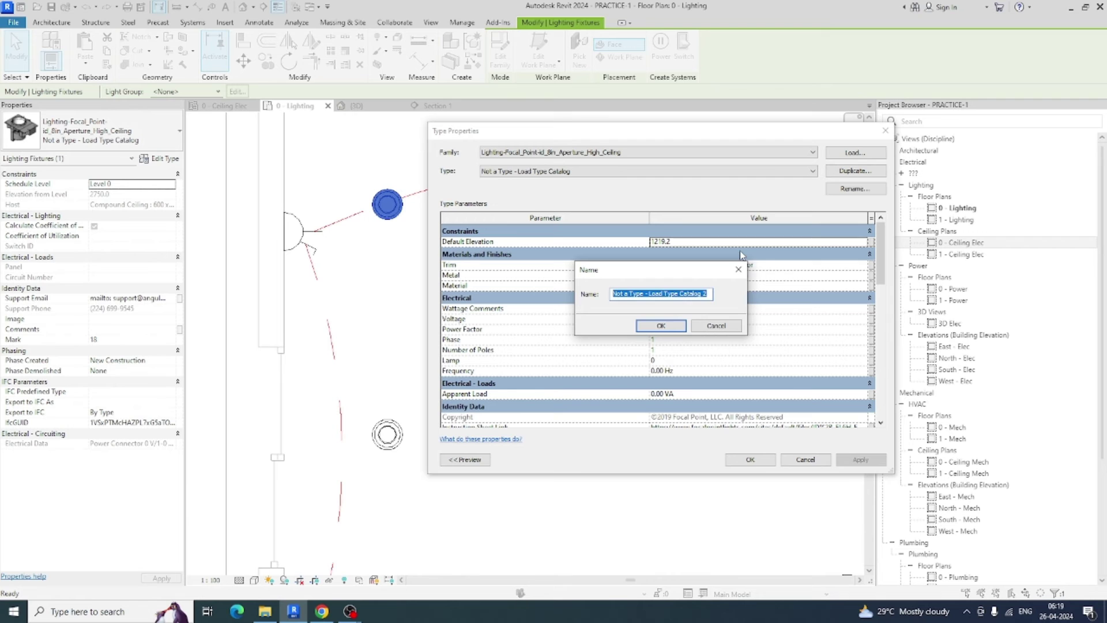
left_click(660, 325)
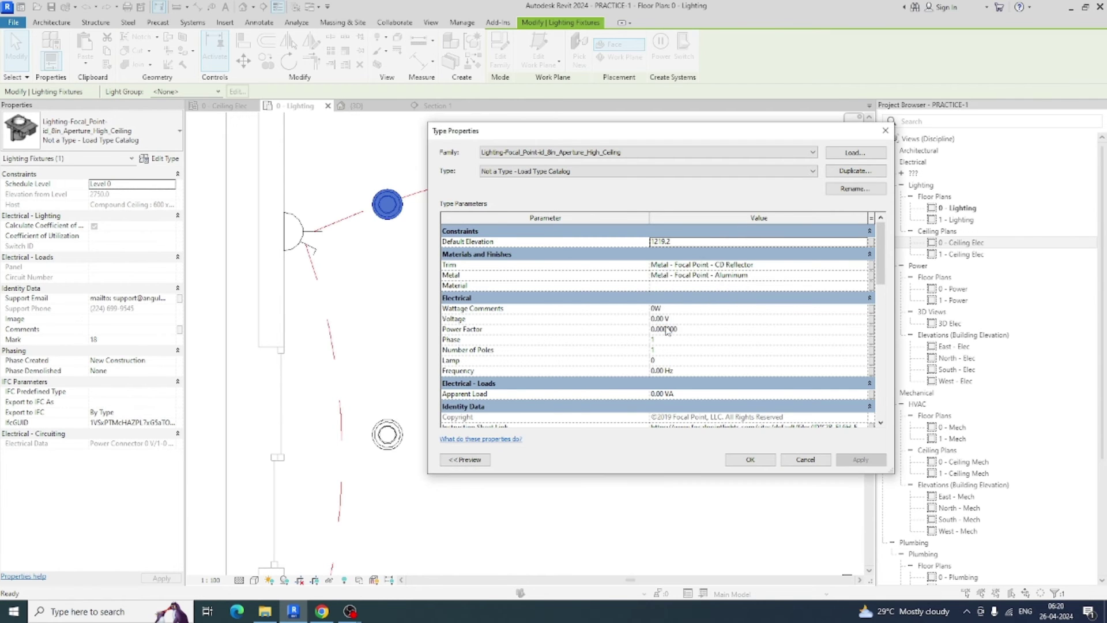
scroll(674, 355, "down", 8)
scroll(667, 384, "down", 8)
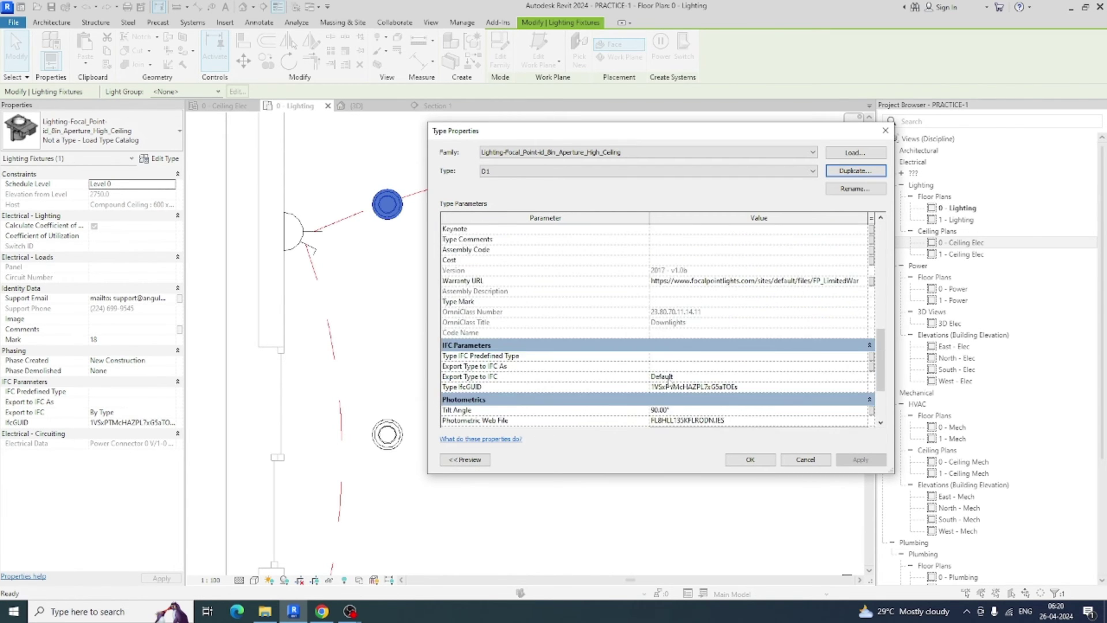
scroll(670, 379, "up", 2)
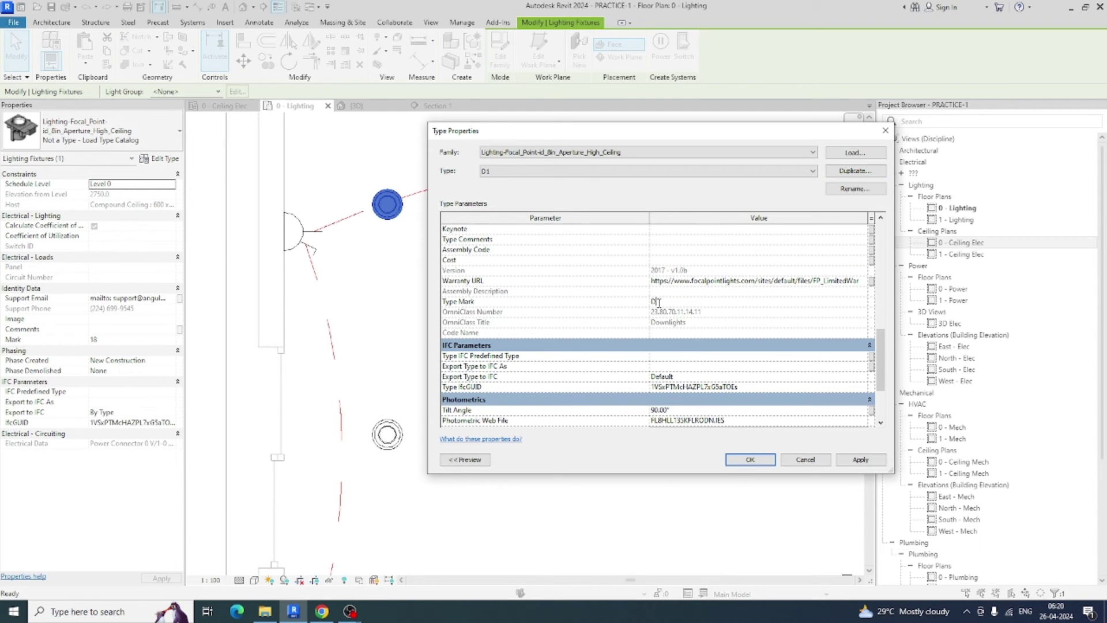
left_click(747, 460)
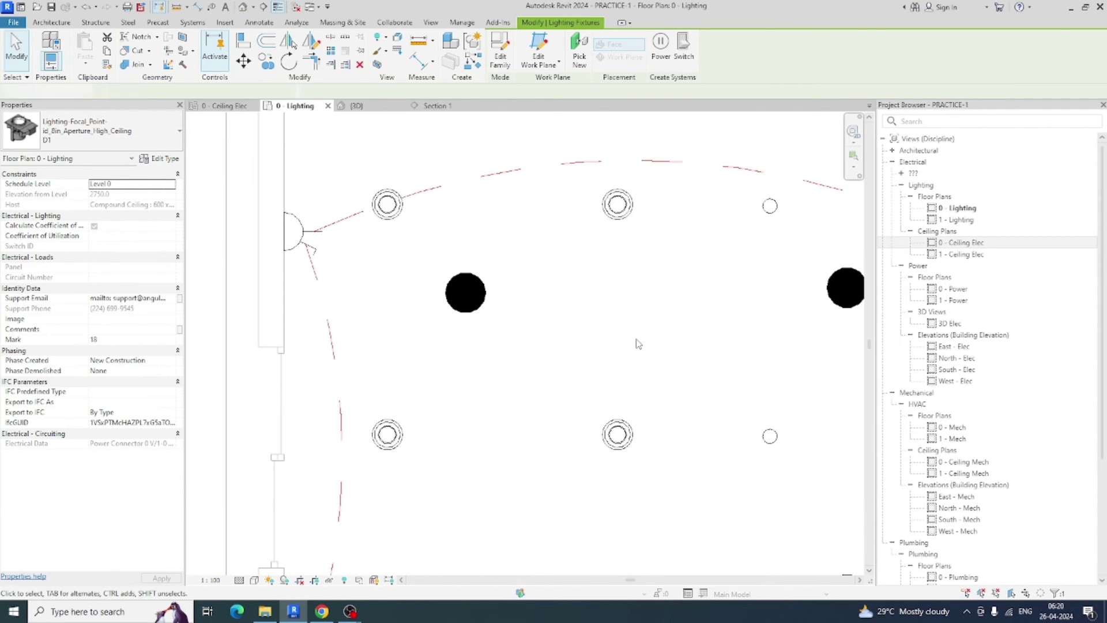
key("Escape")
scroll(637, 344, "down", 5)
scroll(637, 344, "up", 3)
Change the fixture type of the second top-row, top-right and middle-left lights
left_click(495, 234)
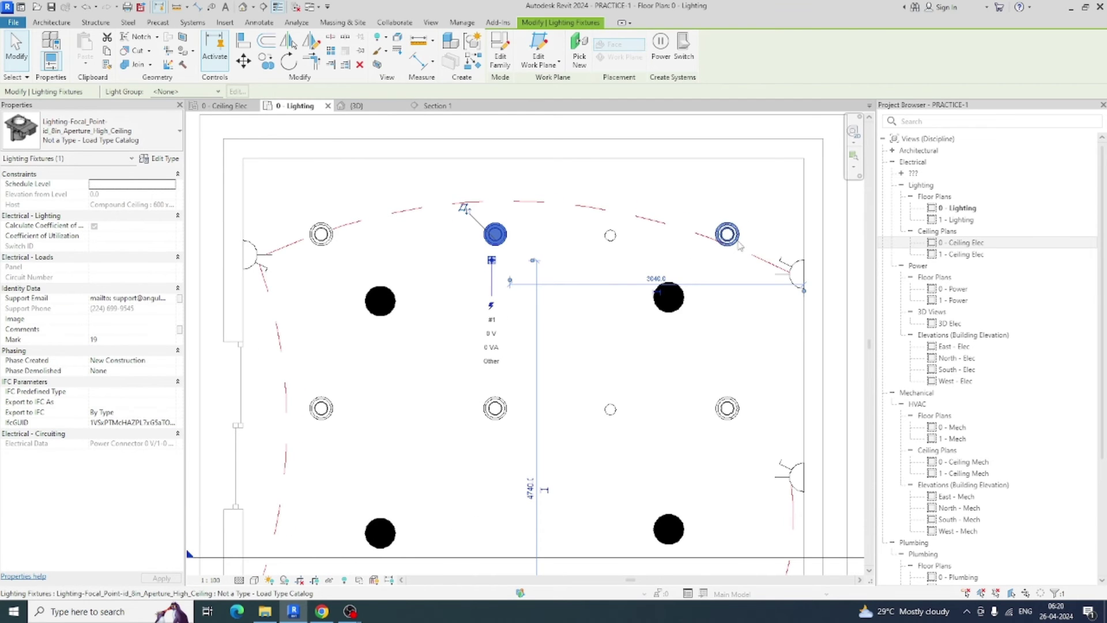
left_click(727, 234, "ctrl")
left_click(321, 408, "ctrl")
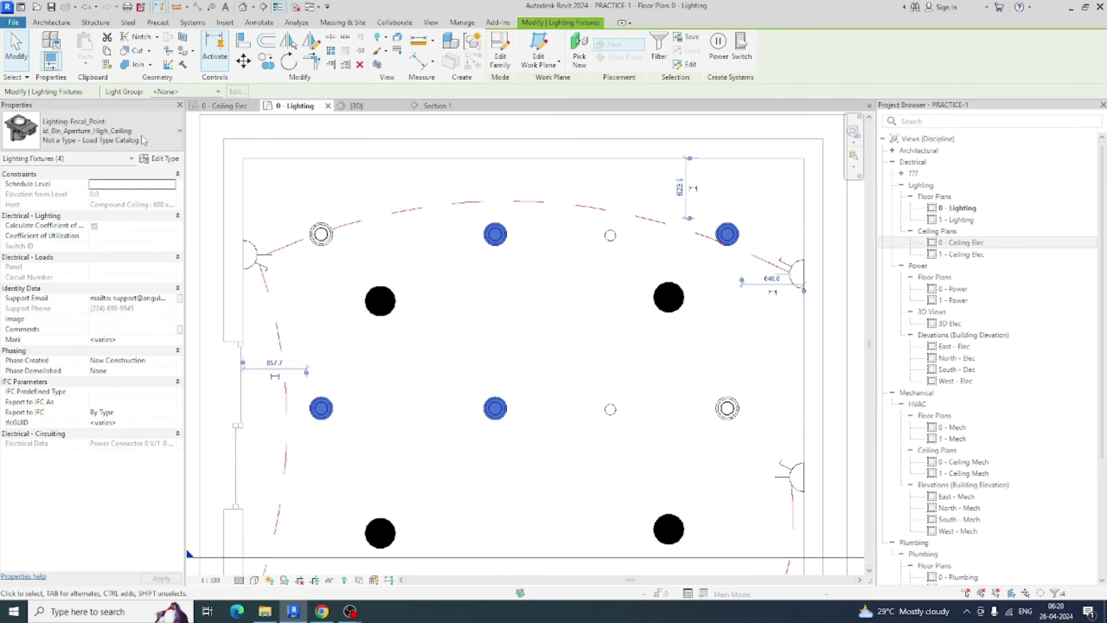
left_click(92, 131)
scroll(101, 249, "up", 1)
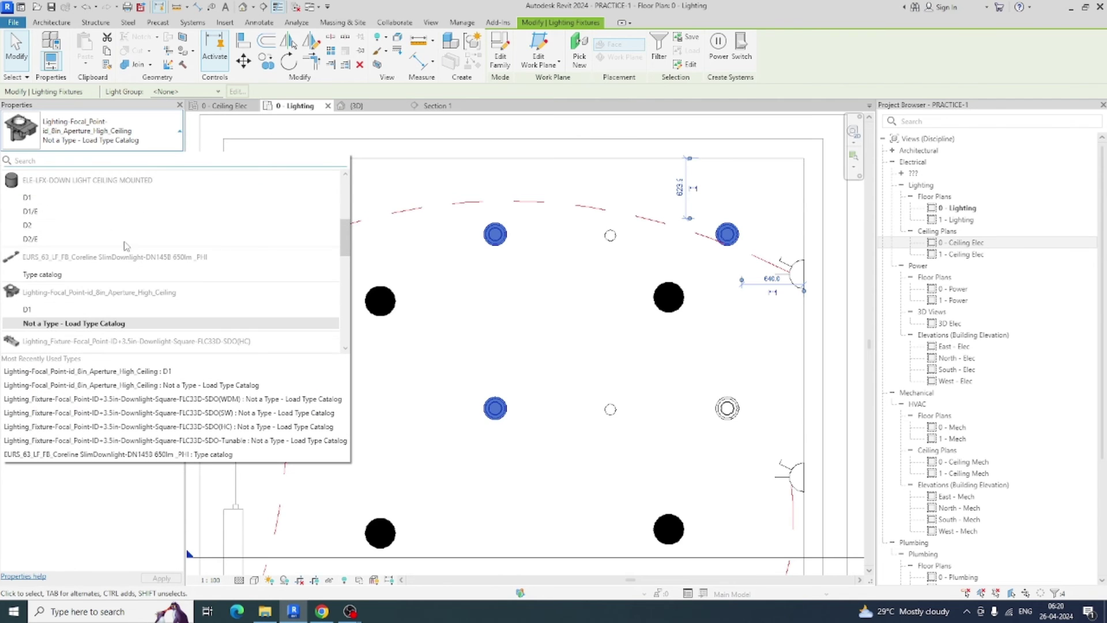
left_click(27, 216)
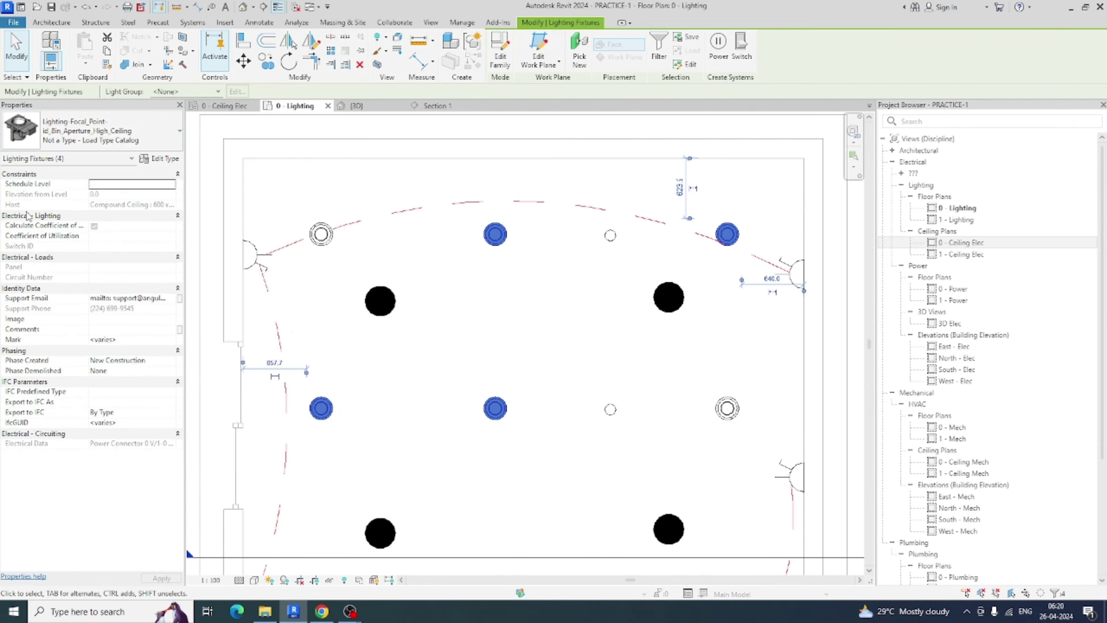
left_click(476, 383)
scroll(577, 279, "down", 3)
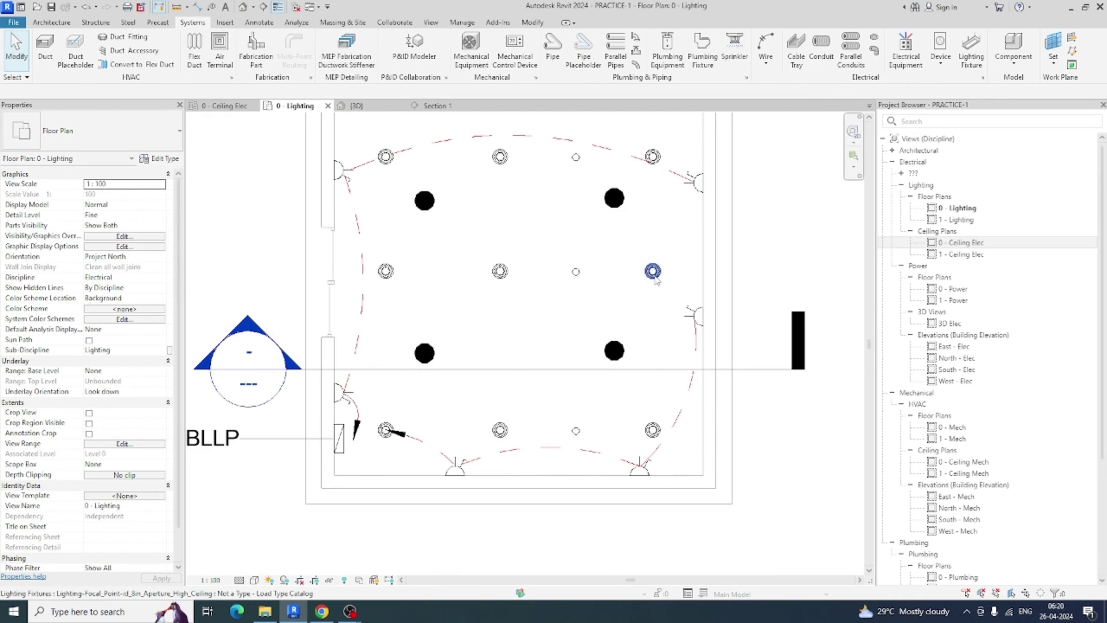
Give the middle-right and three bottom-row lights a new type D2 with Type Mark D2
left_click(653, 270)
left_click(654, 430, "ctrl")
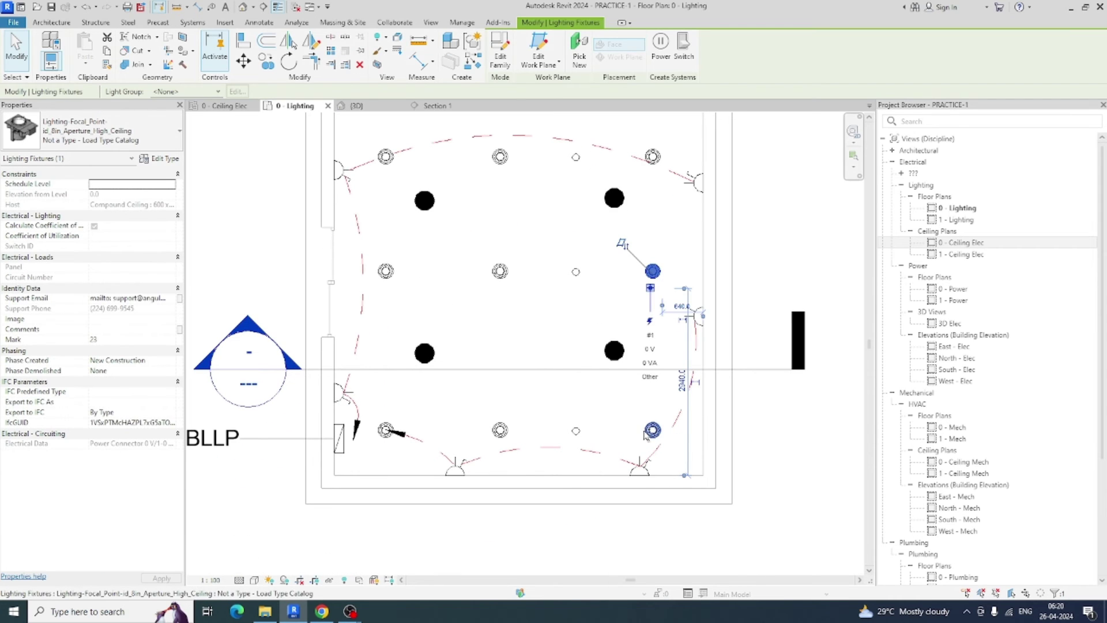
left_click(500, 430, "ctrl")
left_click(386, 430, "ctrl")
left_click(149, 157)
left_click(856, 170)
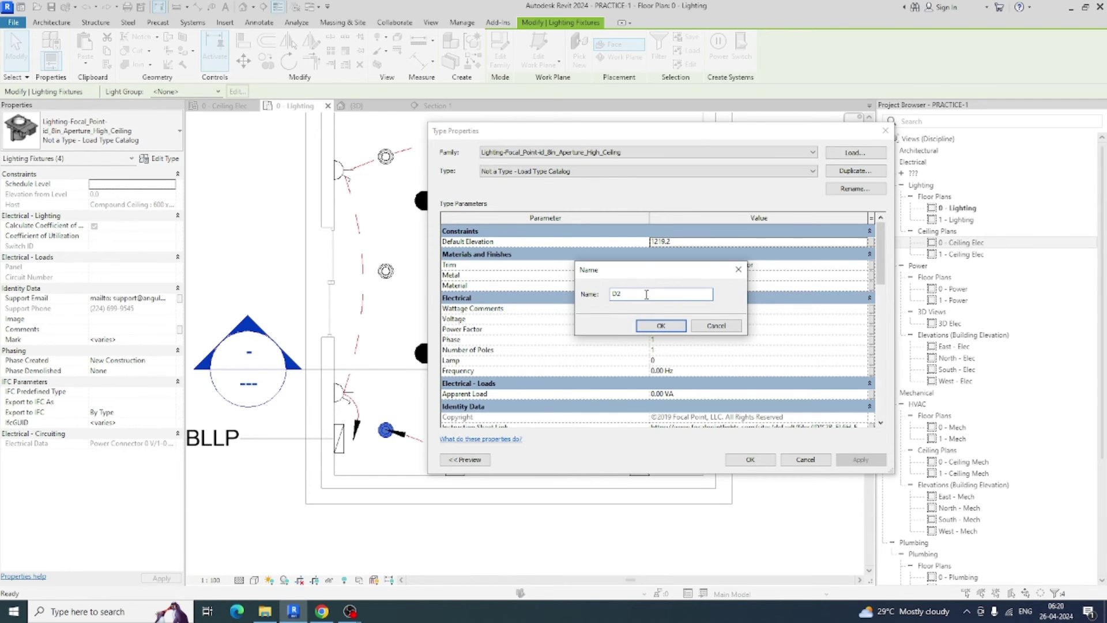
left_click(648, 327)
scroll(670, 350, "down", 10)
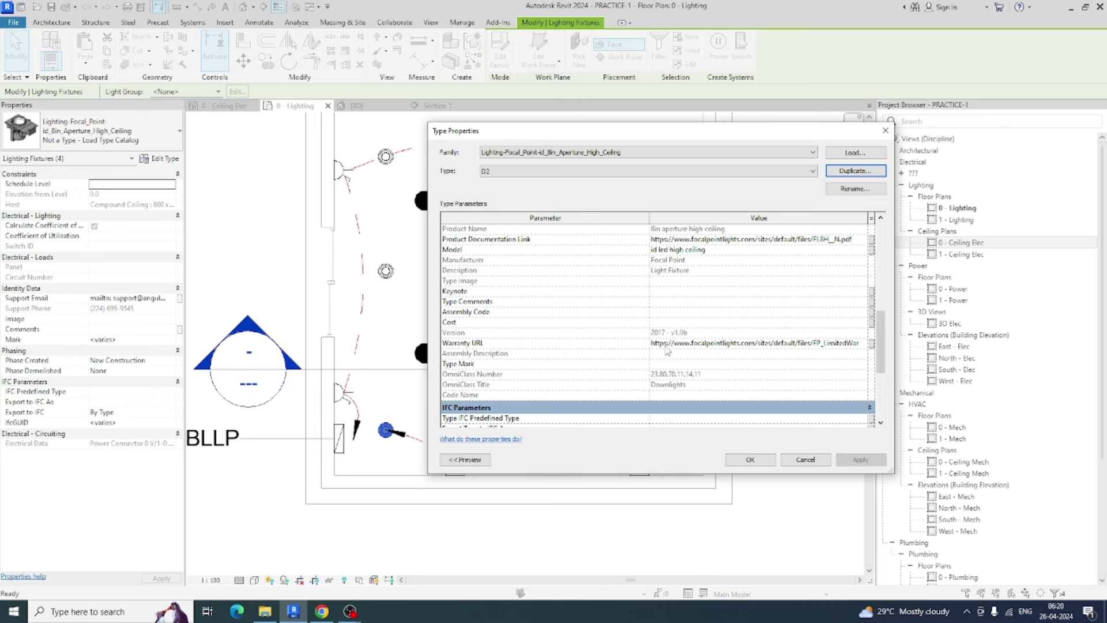
left_click(662, 362)
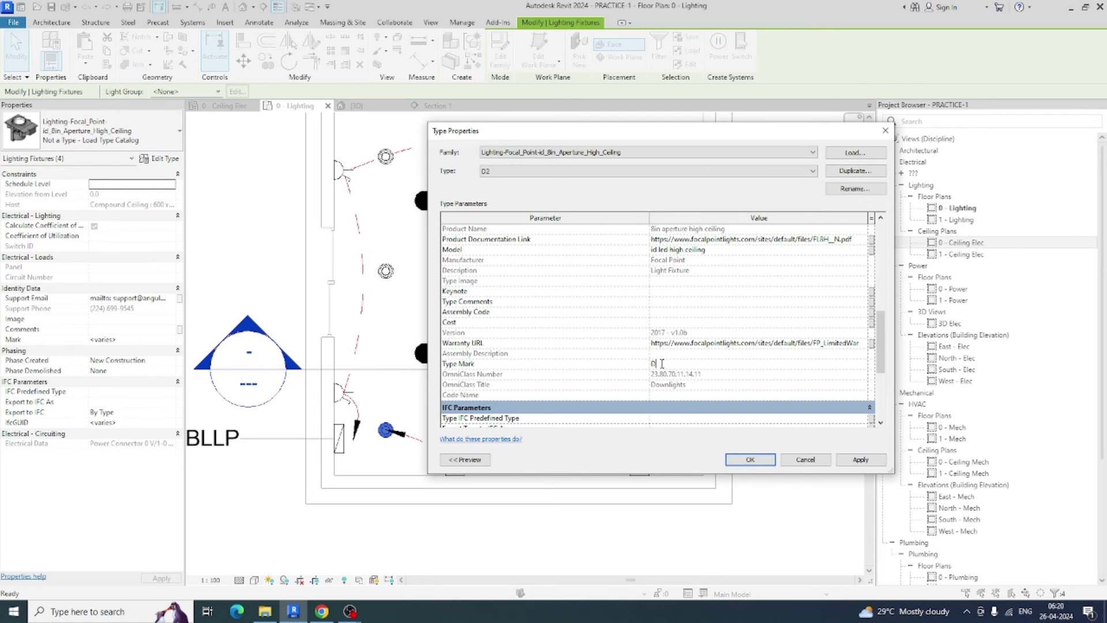
left_click(767, 463)
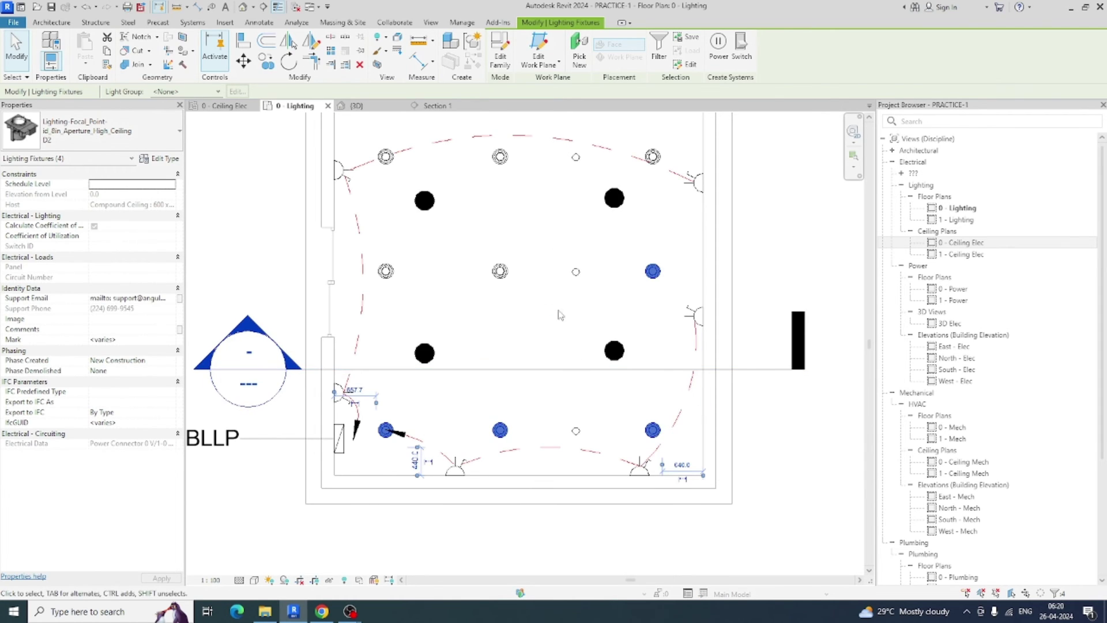
left_click(505, 316)
Tag the top-right ceiling light using Tag by Category (TG)
middle_click_drag(505, 317, 530, 346)
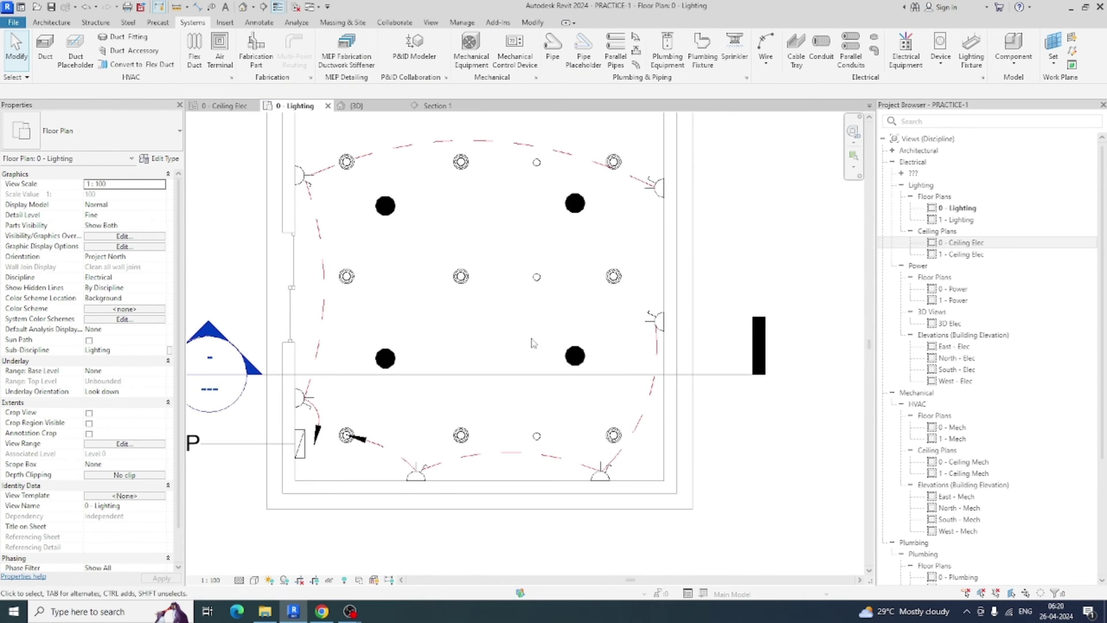
key("t")
key("g")
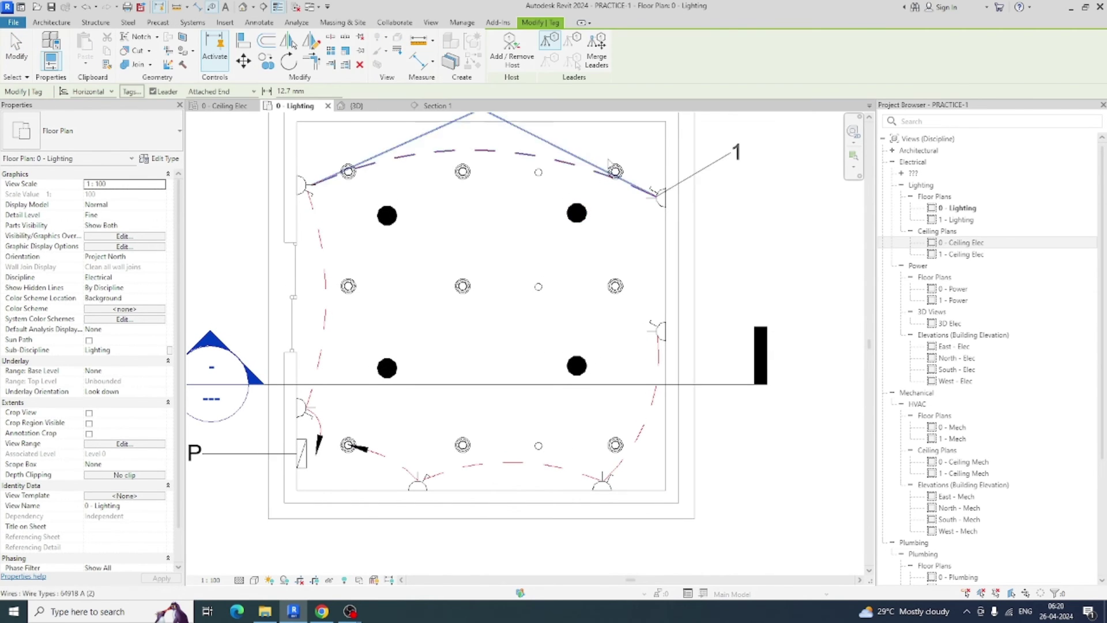
middle_click_drag(613, 162, 573, 286)
left_click(573, 286)
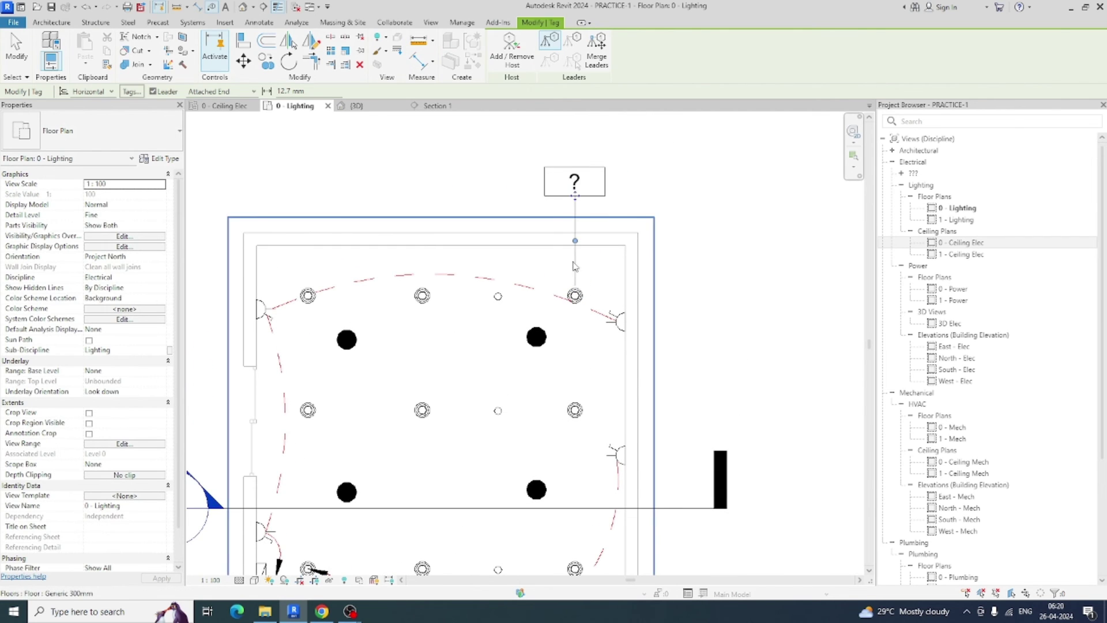
key("Escape")
Open the light tag's Lighting Fixture Circuit Tag family in the Family Editor
scroll(582, 291, "up", 2)
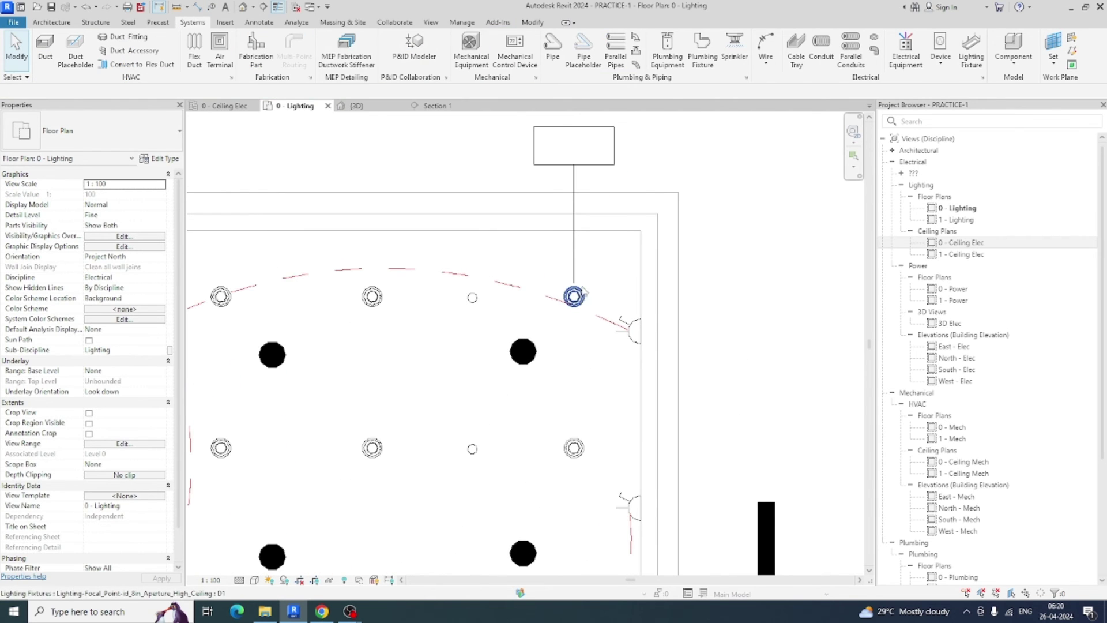
left_click(584, 166)
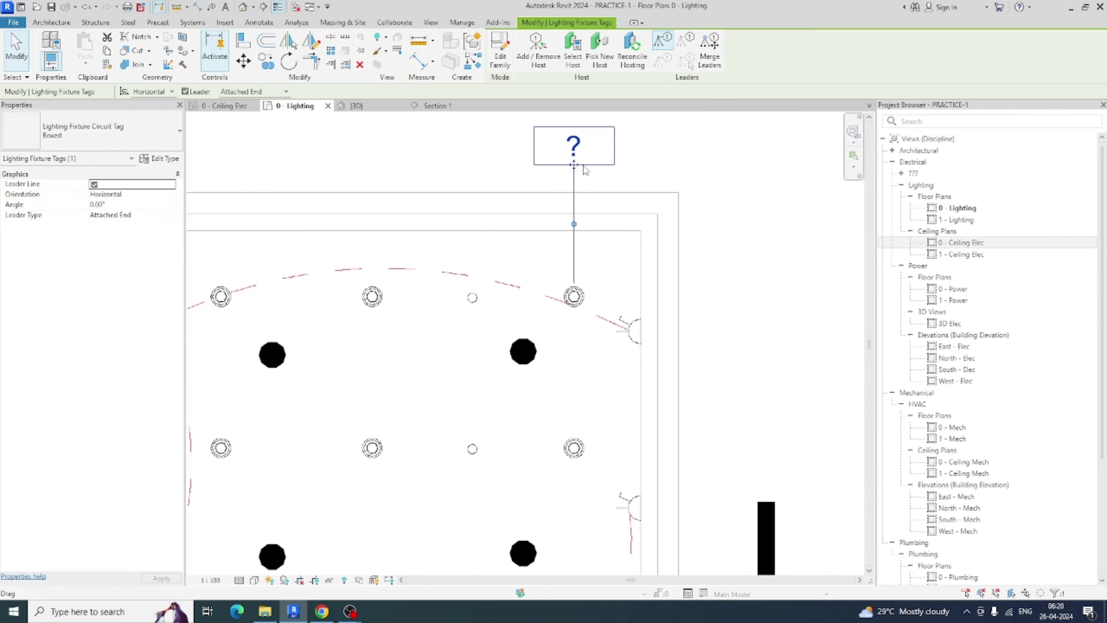
left_click(501, 54)
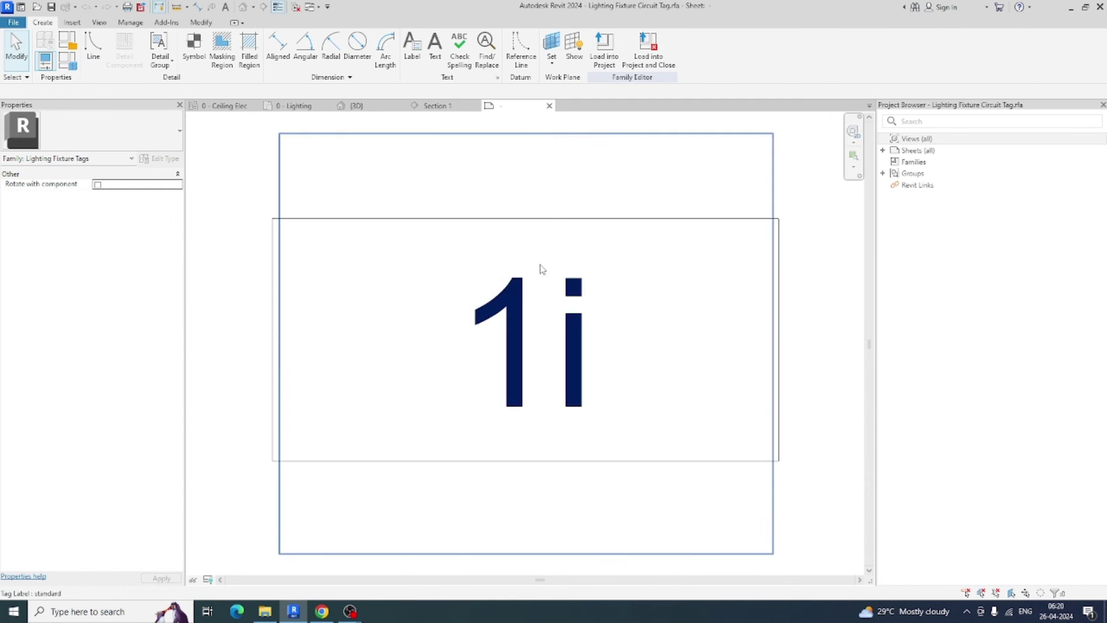
Remove Circuit Number from the tag label's parameters
left_click(556, 301)
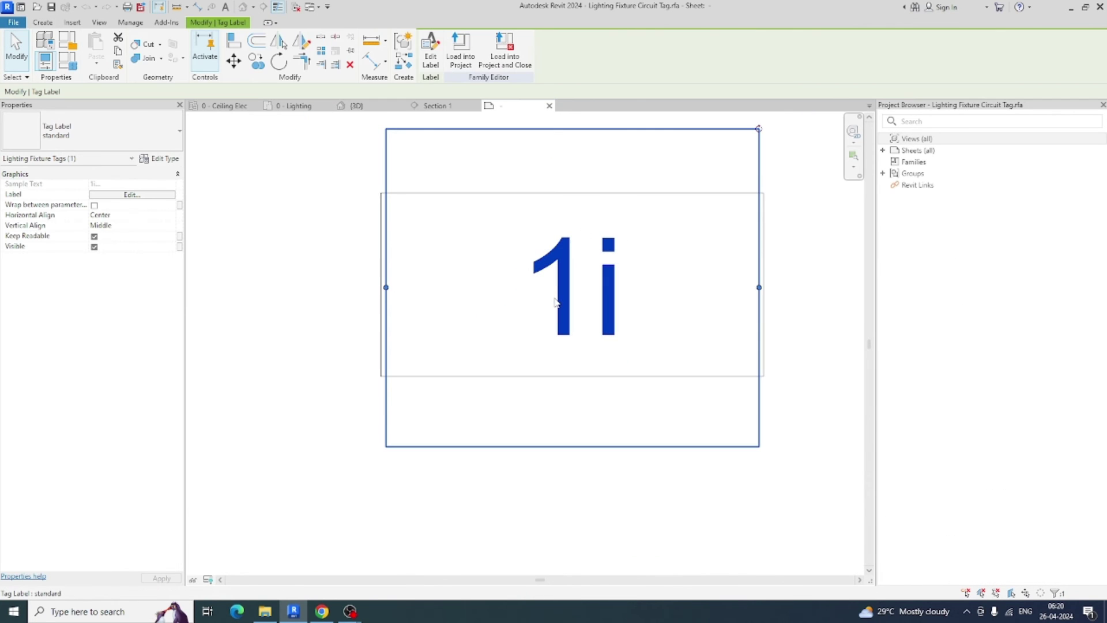
left_click(132, 195)
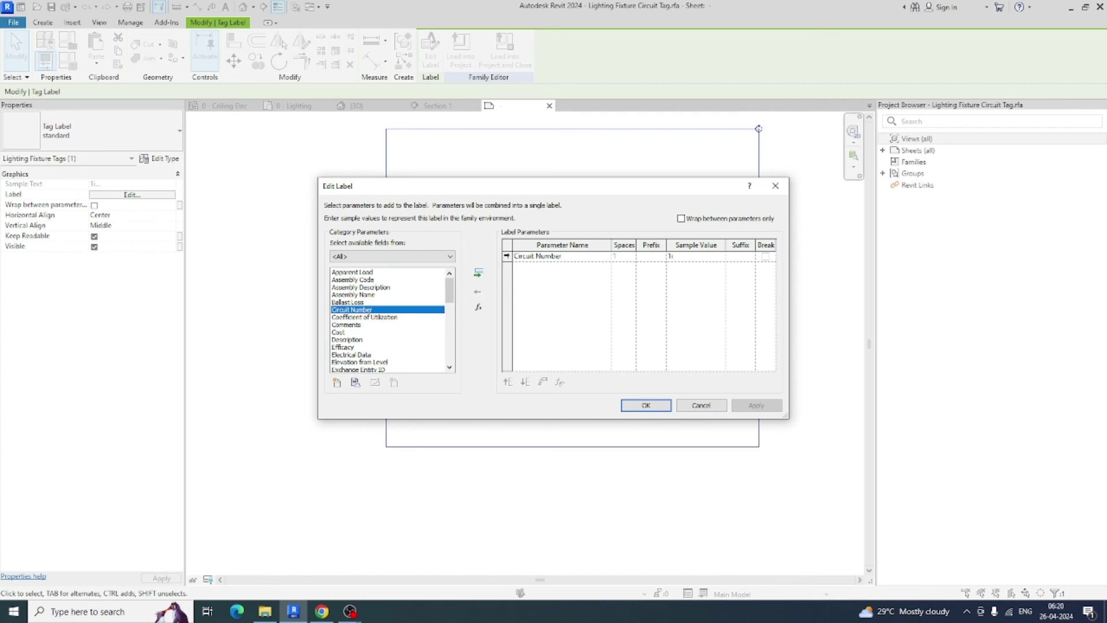
left_click(506, 256)
left_click(479, 290)
scroll(348, 337, "down", 8)
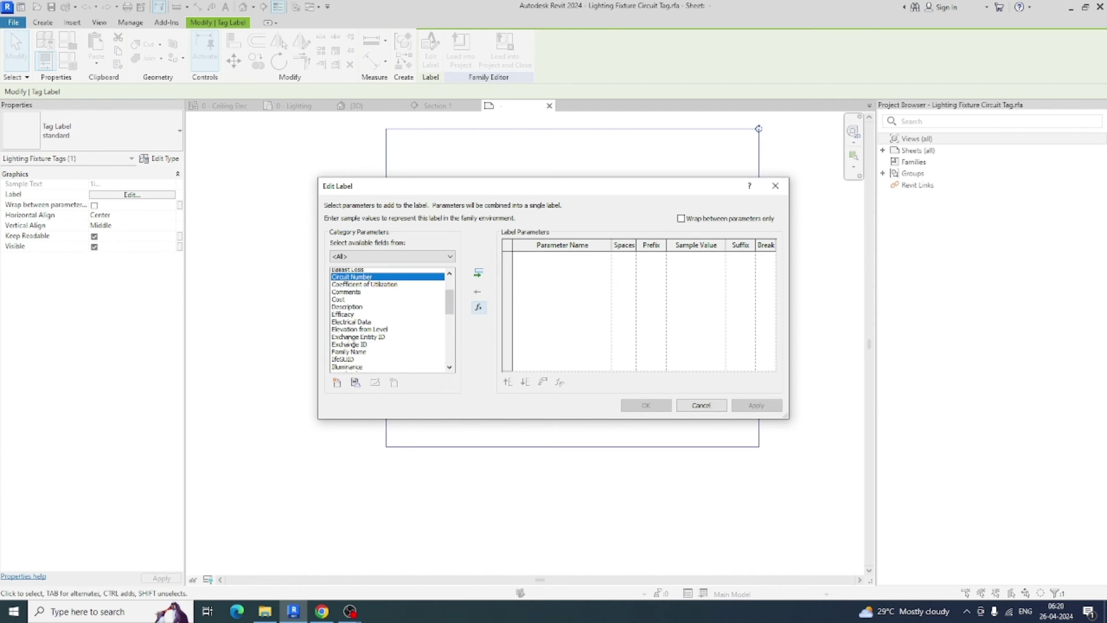
scroll(347, 356, "down", 3)
Add Type Mark to the label, confirm it, and load the tag family into the project
left_click(353, 342)
scroll(354, 353, "down", 2)
scroll(354, 354, "down", 2)
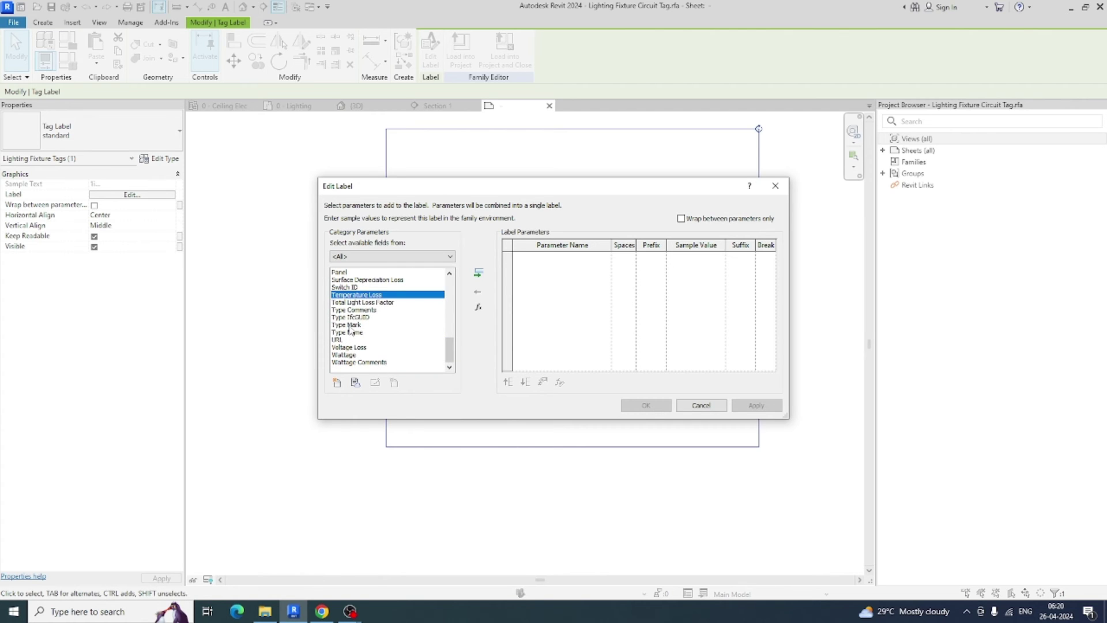
double_click(349, 325)
left_click(645, 406)
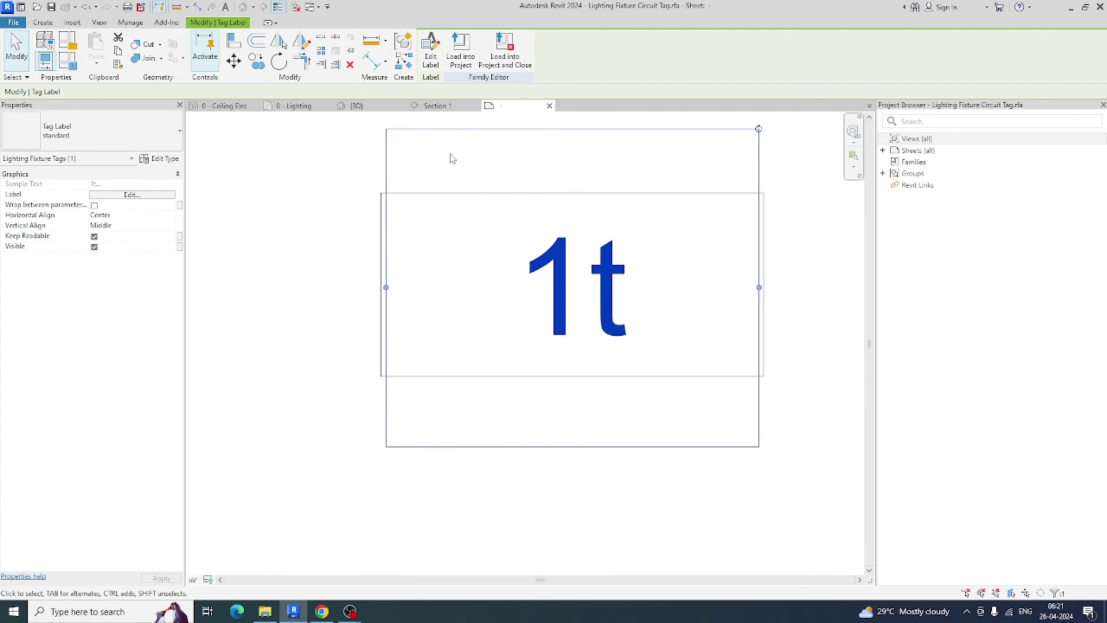
left_click(461, 51)
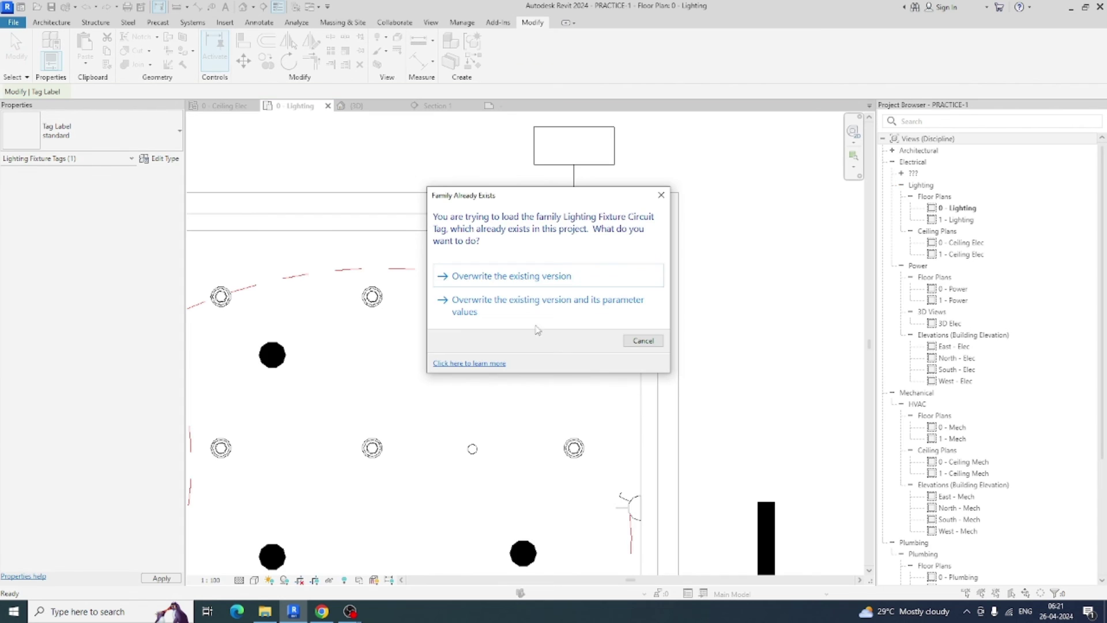
Overwrite the existing tag family and turn off Box Visibility in the tag's type properties
left_click(497, 295)
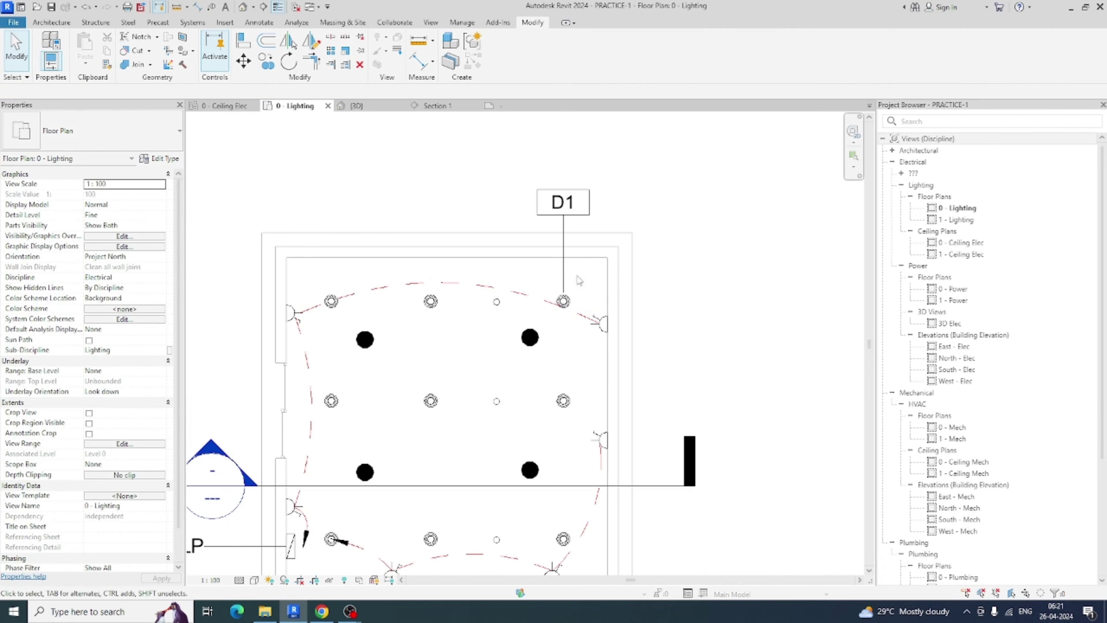
left_click(582, 291)
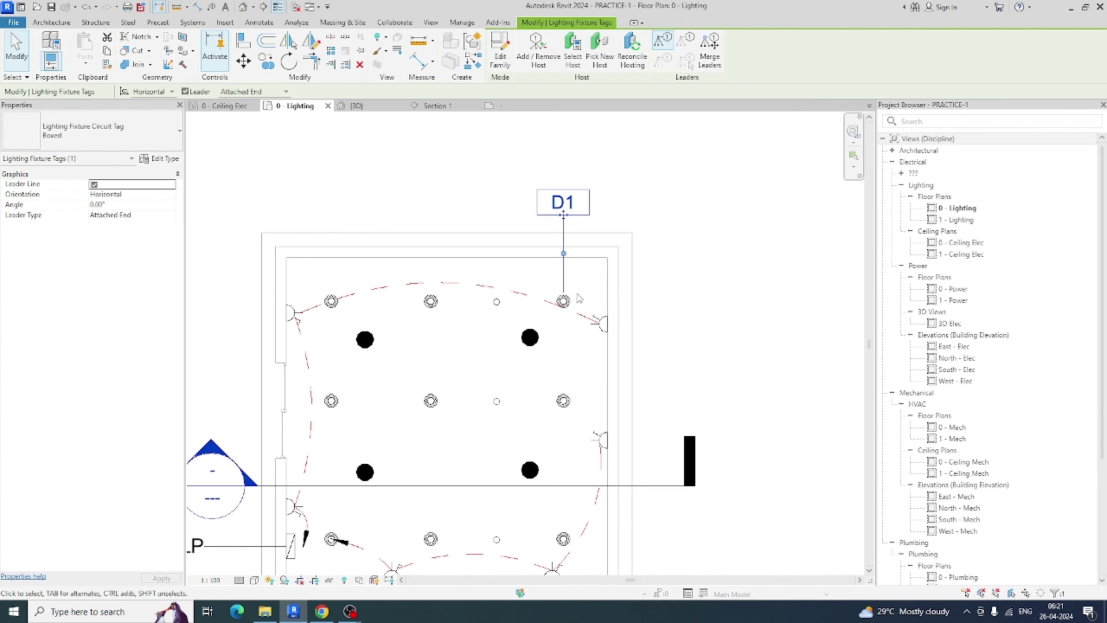
key("Escape")
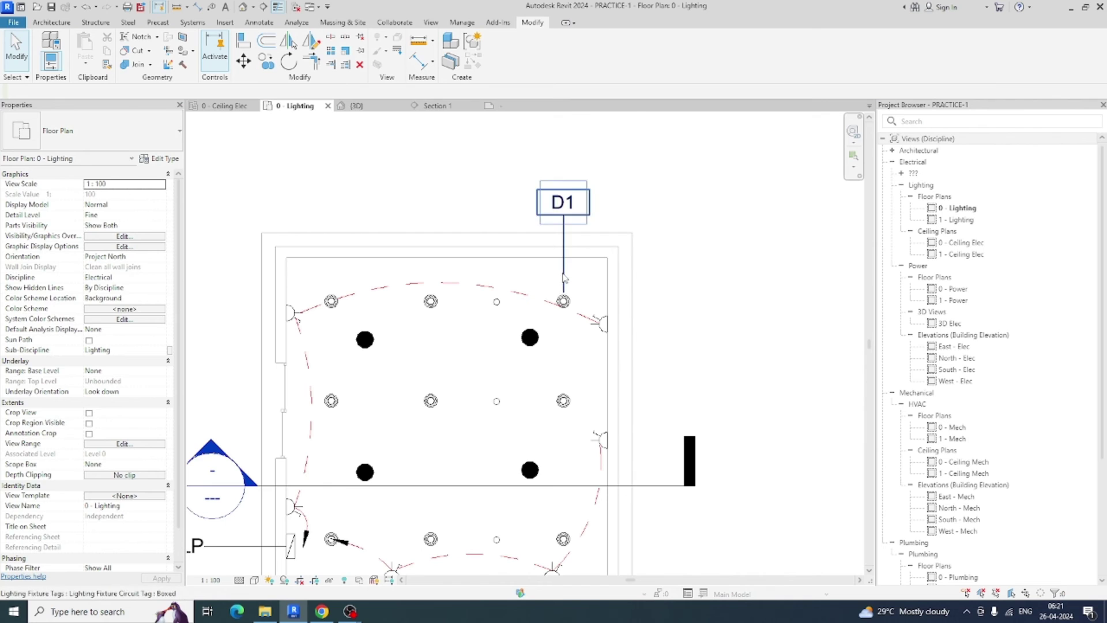
left_click(564, 277)
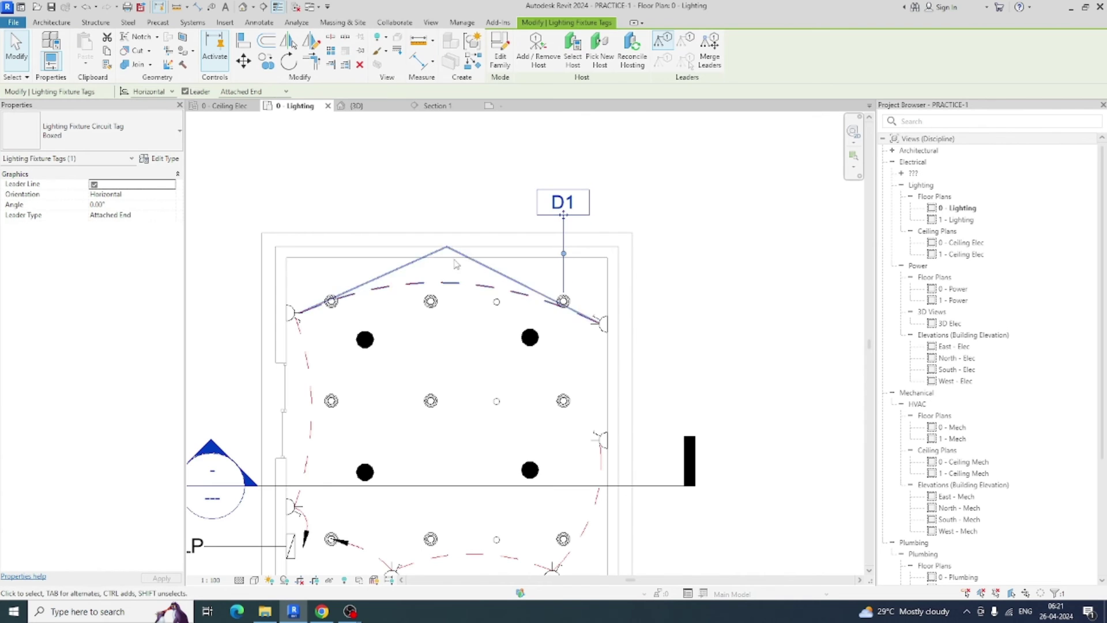
left_click(160, 158)
left_click(665, 266)
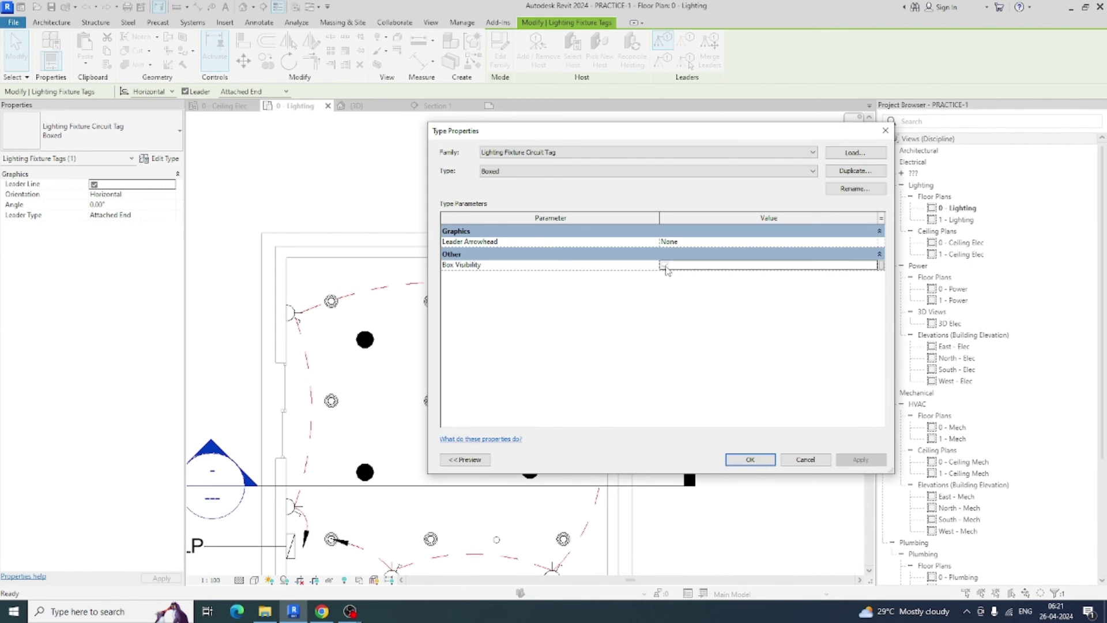
left_click(751, 460)
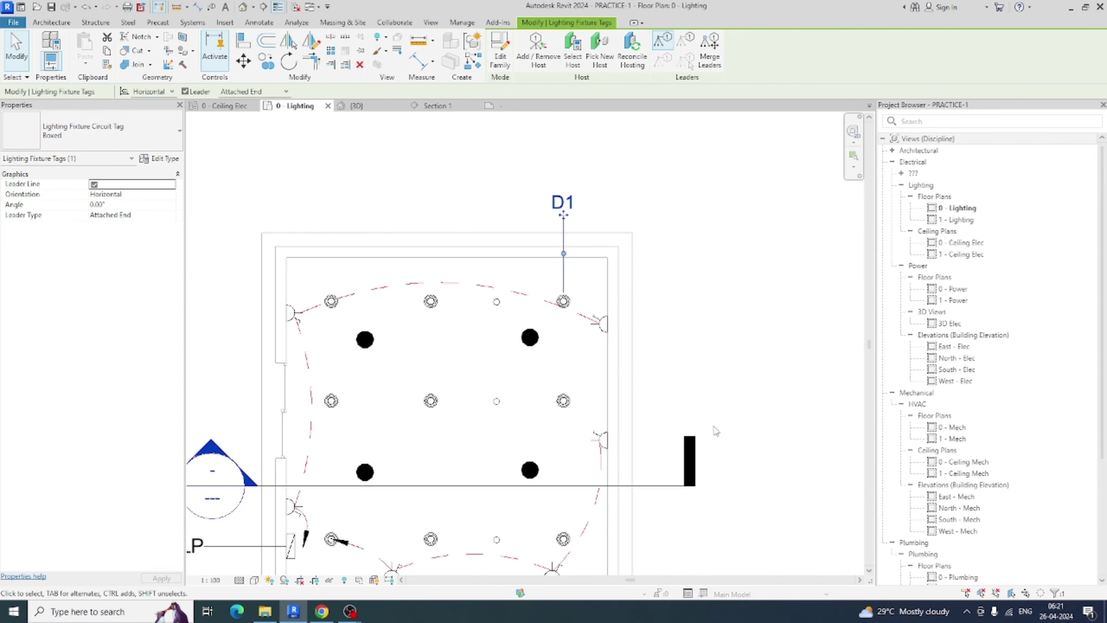
Remove the D1 tag's leader and place the tag just above its fixture
left_click(185, 91)
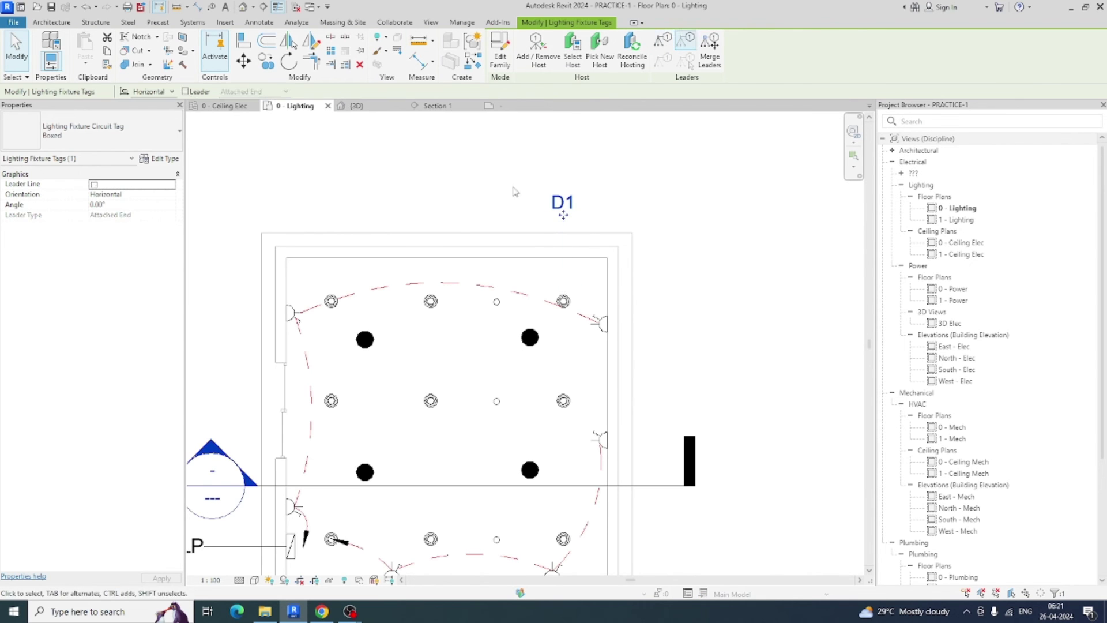
left_click_drag(563, 215, 575, 296)
key("Escape")
left_click(573, 281)
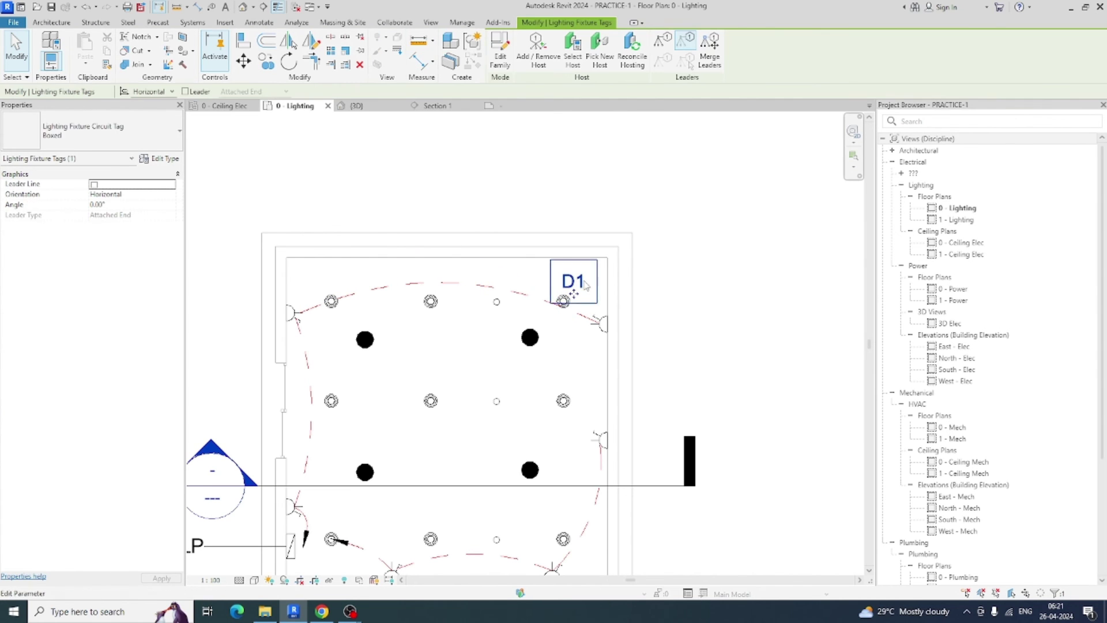
left_click(185, 92)
left_click_drag(578, 296, 567, 267)
left_click_drag(693, 277, 691, 293)
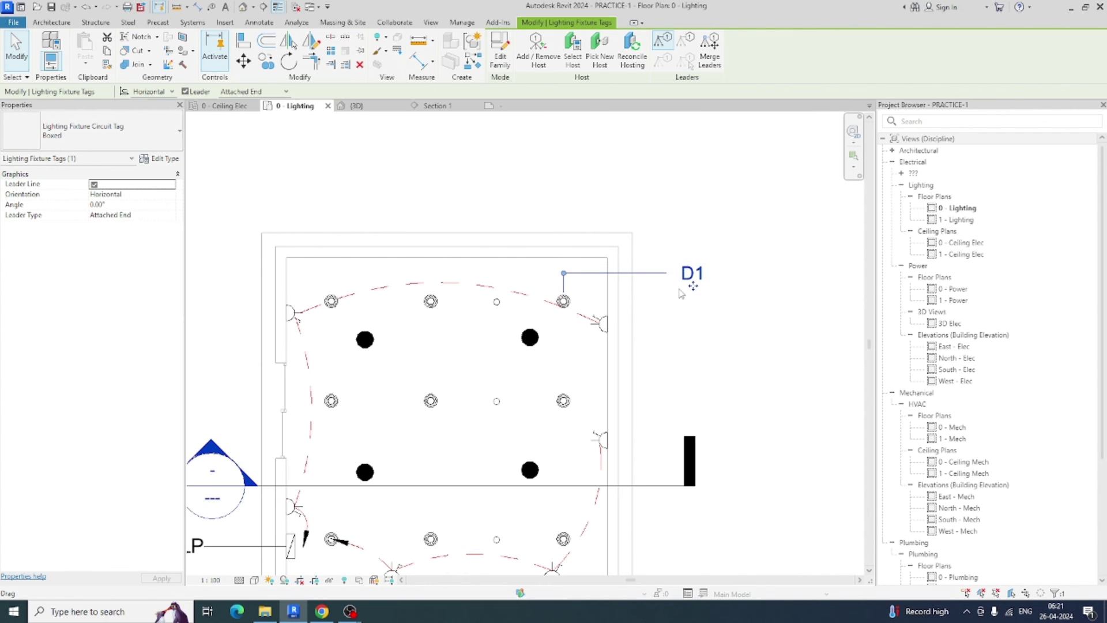
left_click(185, 91)
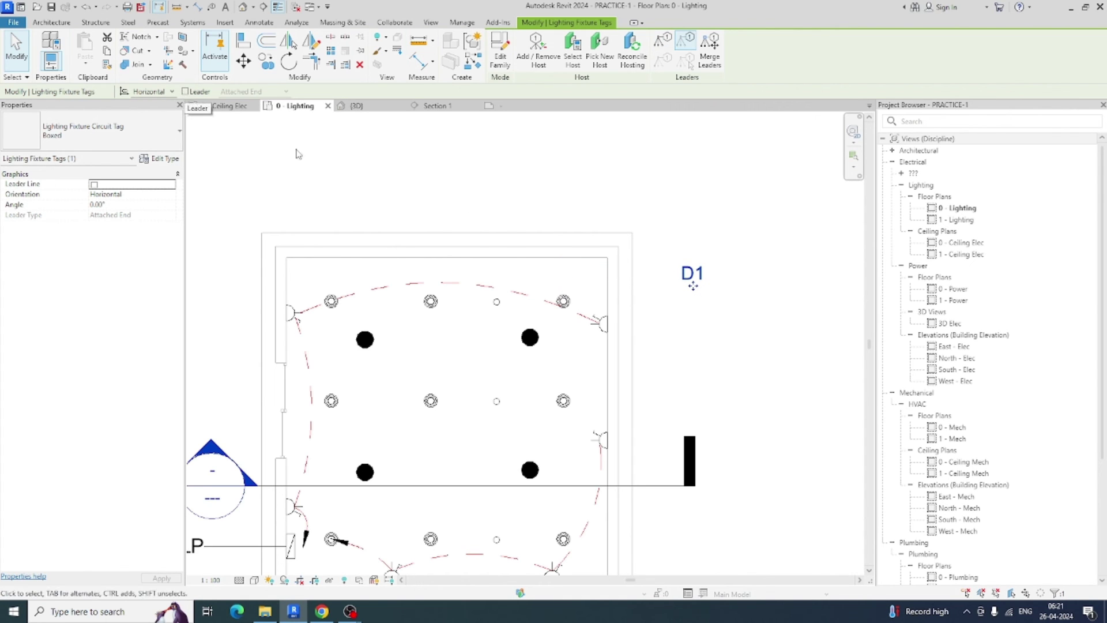
left_click_drag(676, 291, 655, 291)
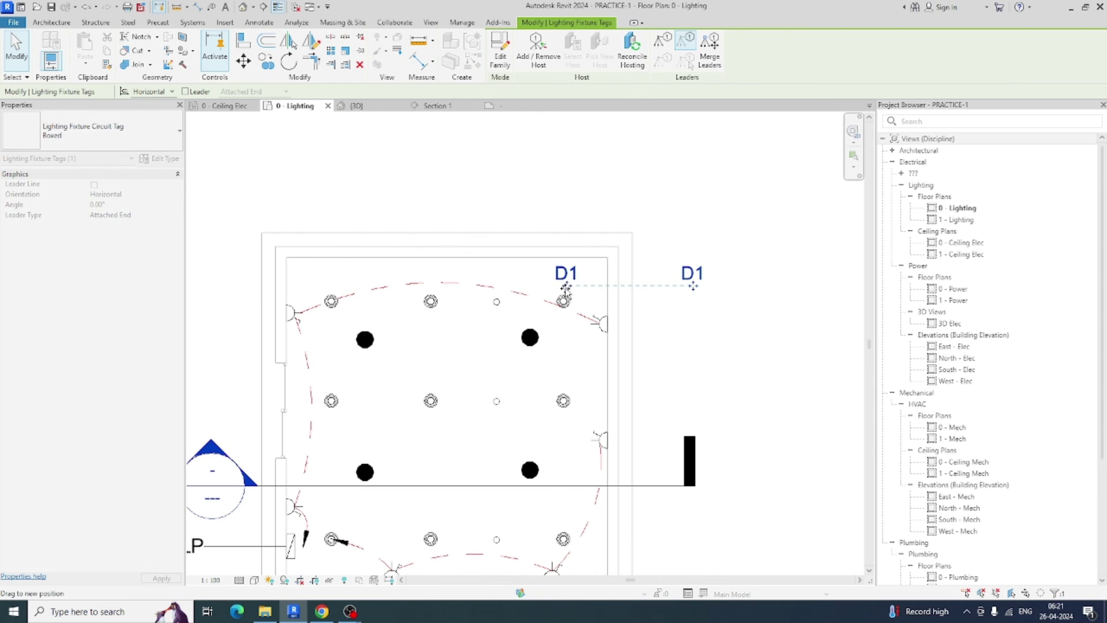
left_click_drag(566, 287, 566, 287)
left_click(535, 189)
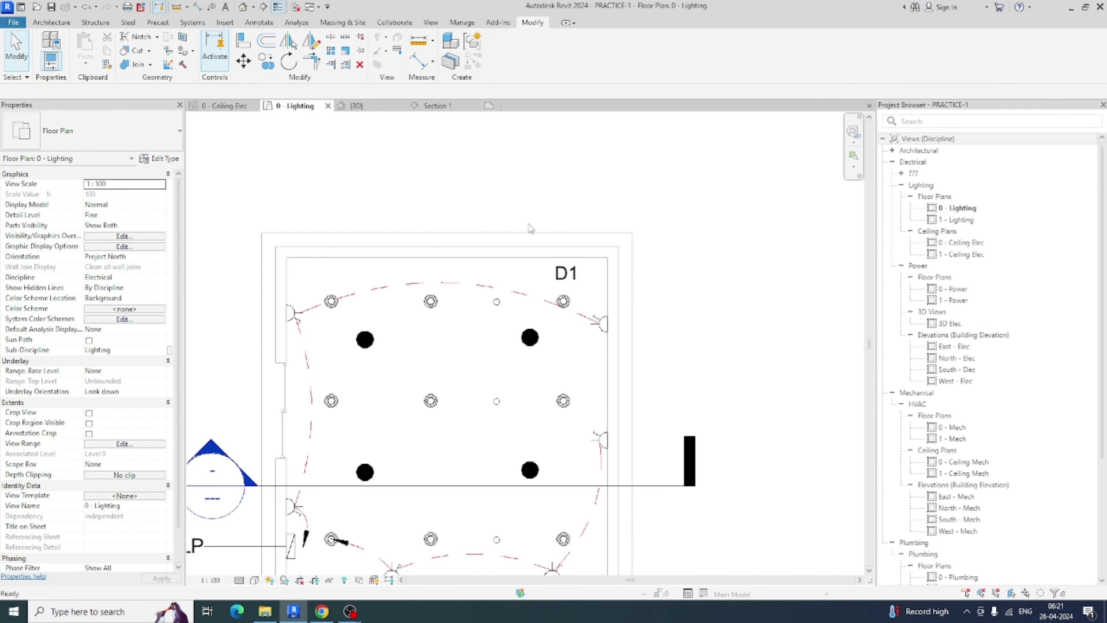
Tag four upper light fixtures D1 by category without leaders
key("g")
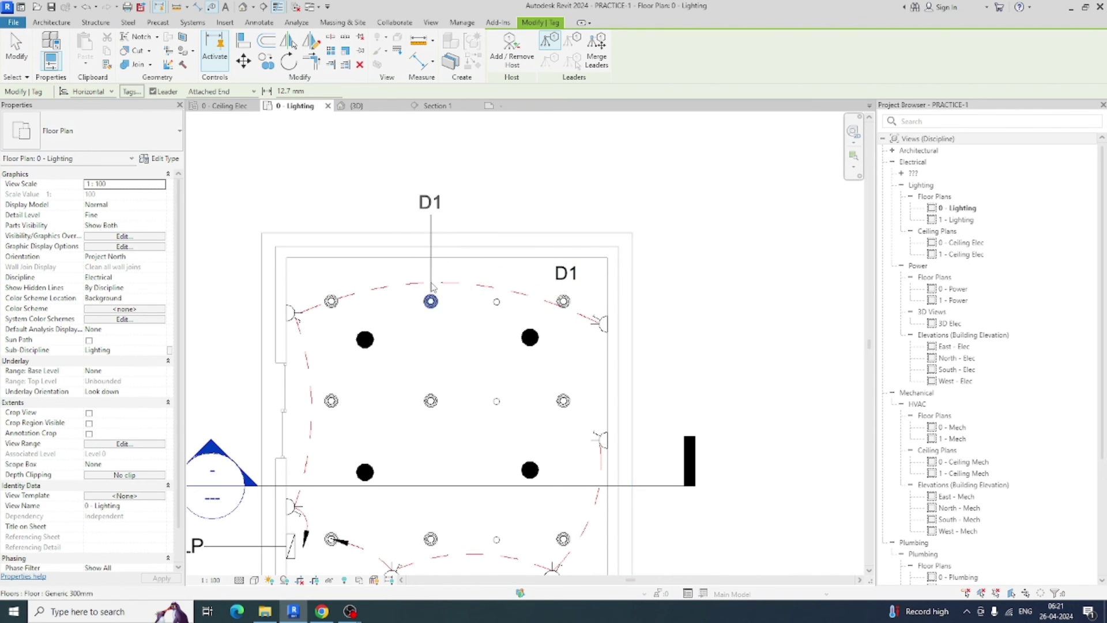
left_click(153, 91)
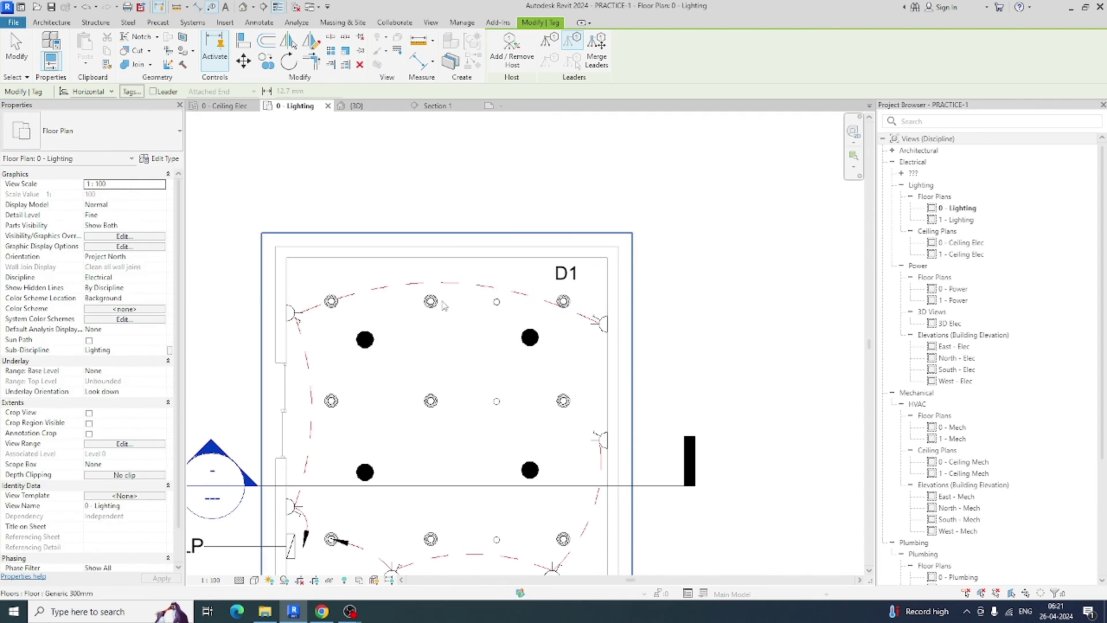
scroll(438, 300, "up", 4)
left_click(423, 328)
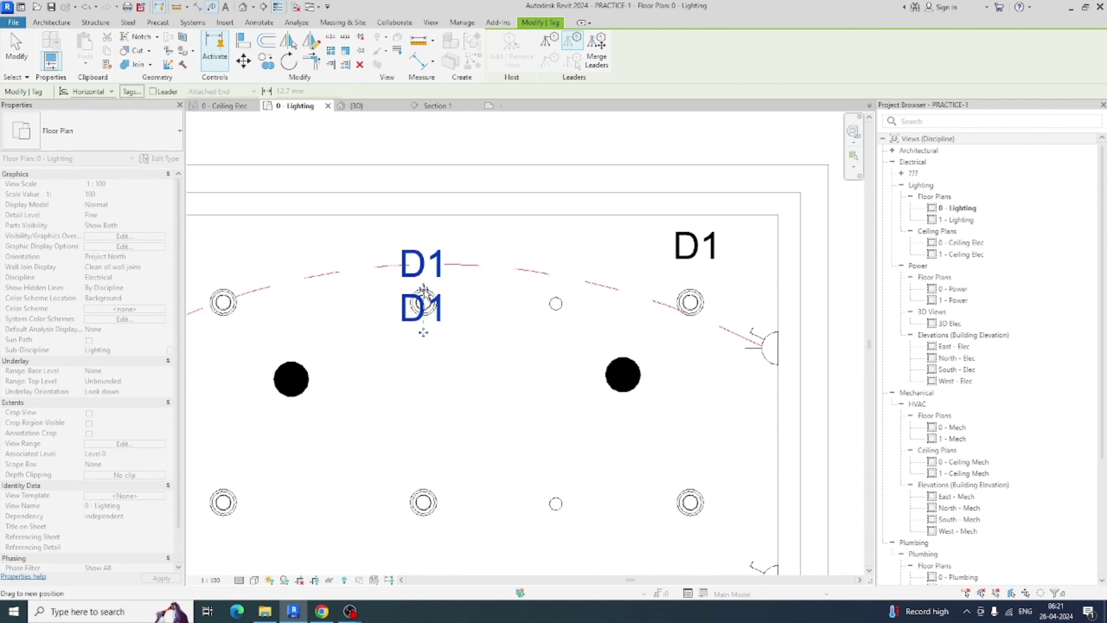
middle_click_drag(345, 327, 625, 288)
left_click(514, 275)
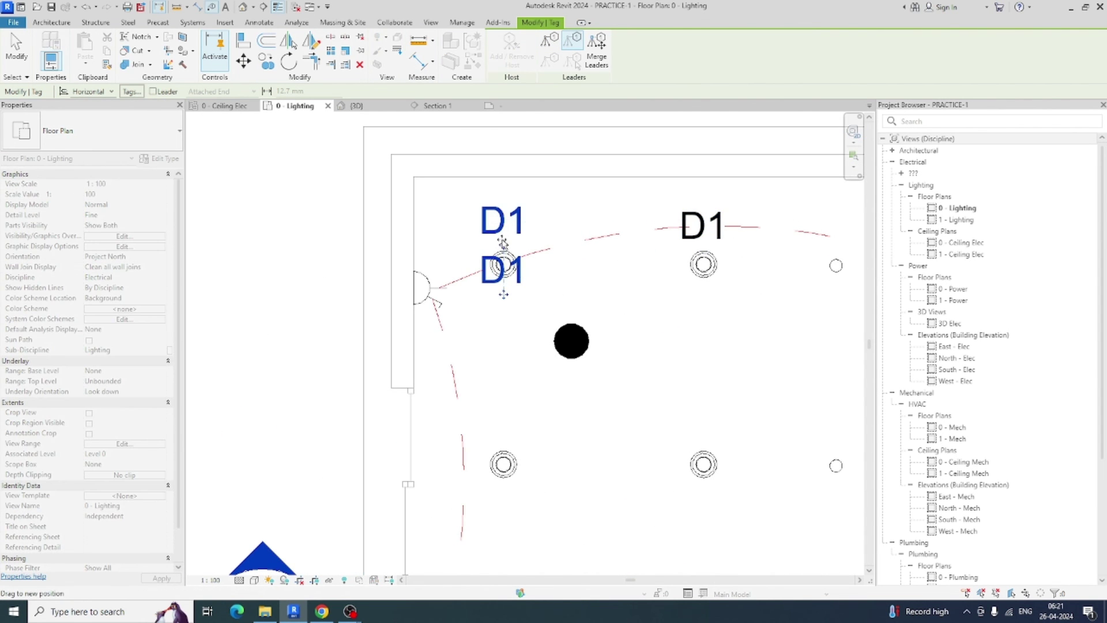
middle_click_drag(517, 470, 477, 326)
left_click(464, 319)
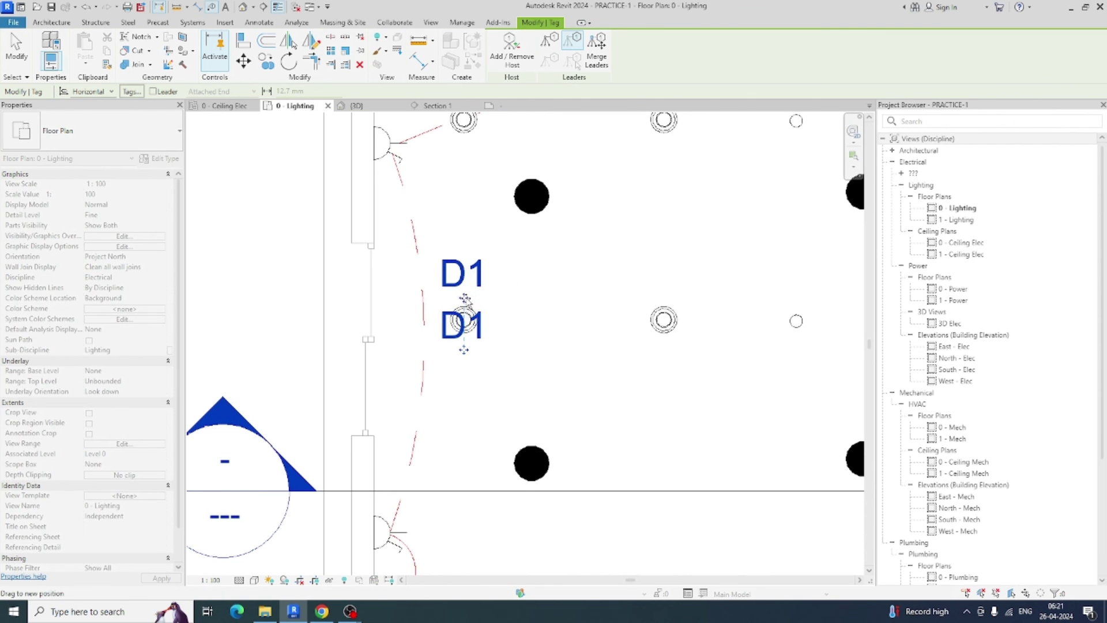
middle_click_drag(657, 328, 497, 306)
left_click(499, 304)
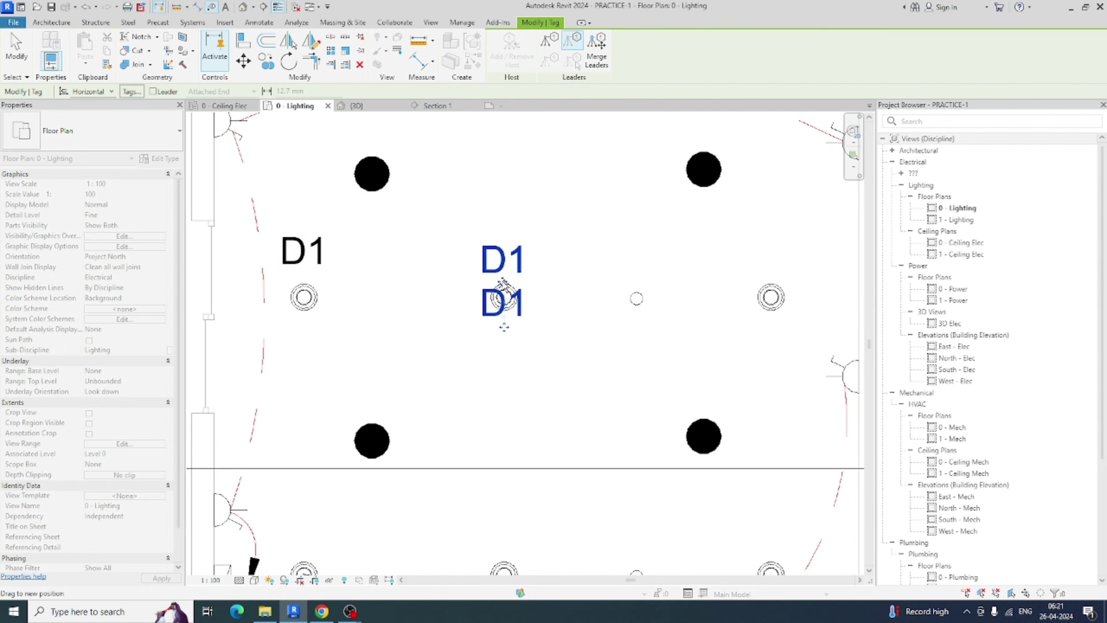
Tag the lower-right, lower-middle and lower-left lights D2, then finish tagging
scroll(769, 286, "down", 3)
middle_click_drag(771, 528, 745, 439)
left_click(745, 439)
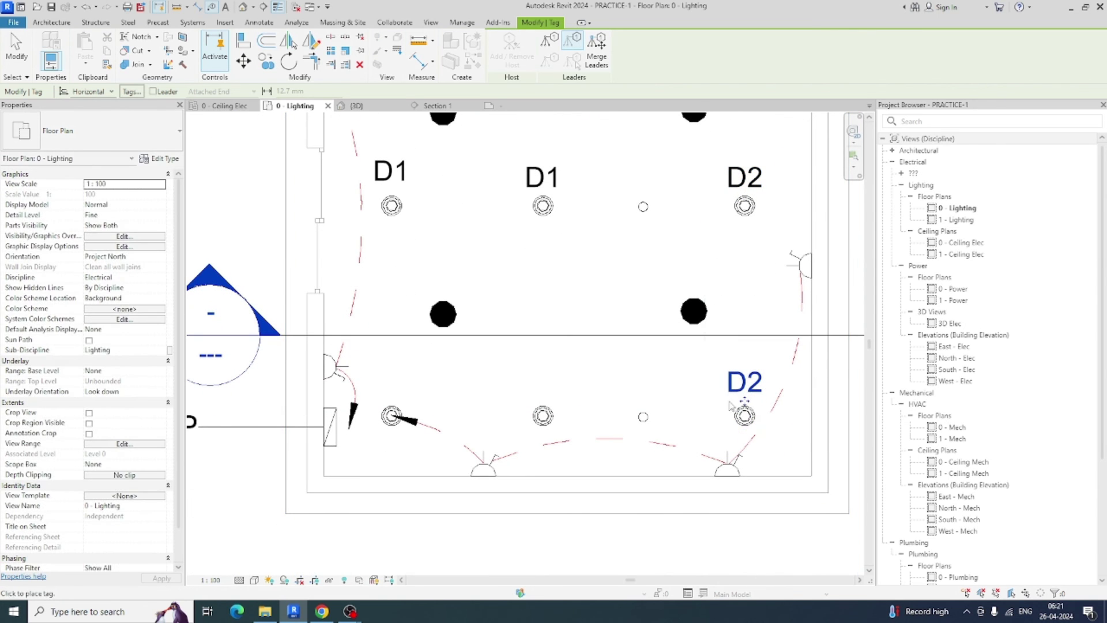
left_click(543, 439)
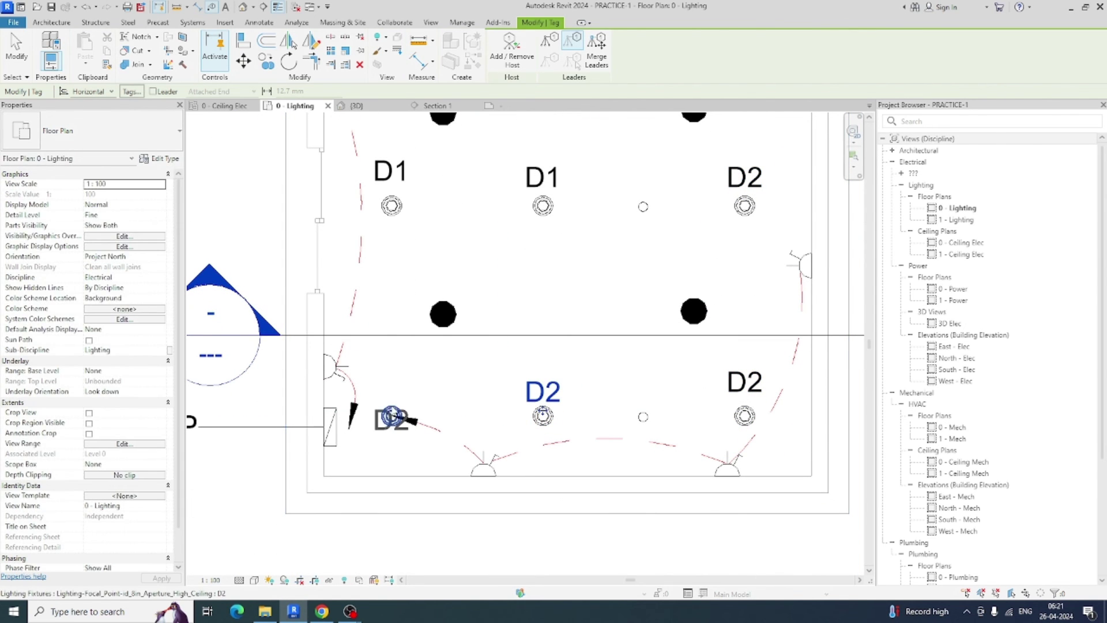
left_click(391, 439)
key("Escape")
scroll(390, 415, "down", 2)
scroll(420, 403, "up", 2)
key("Escape")
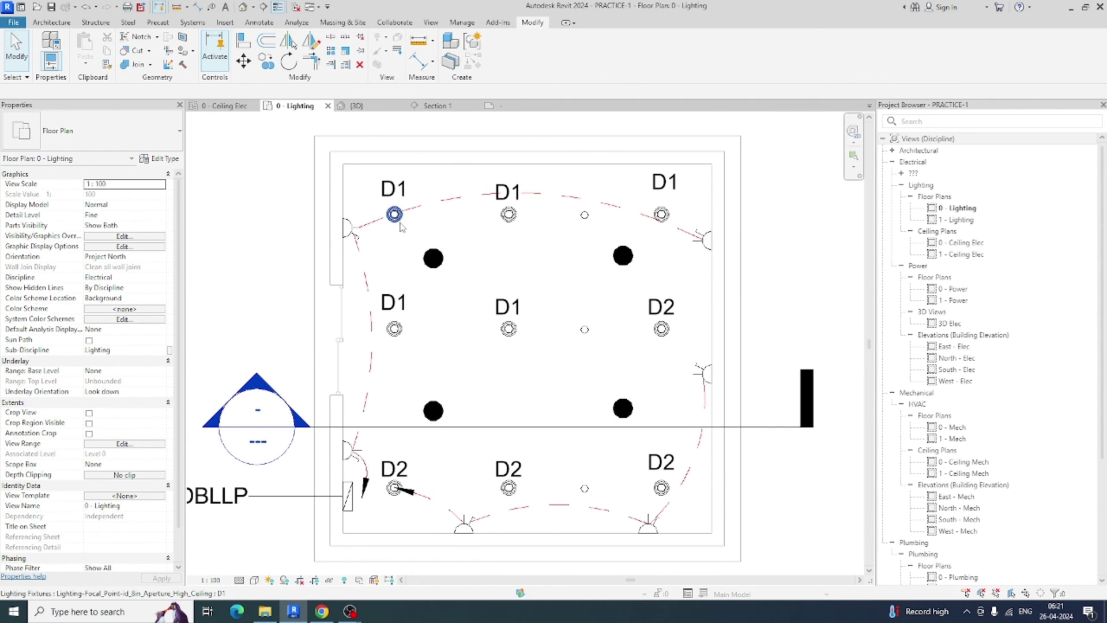
Select the tagged light fixtures across the top, middle and lower rows
left_click(402, 227)
left_click(508, 217, "ctrl")
left_click(662, 214, "ctrl")
left_click(508, 330, "ctrl")
left_click(661, 329, "ctrl")
left_click(660, 487, "ctrl")
left_click(508, 488, "ctrl")
left_click(394, 487, "ctrl")
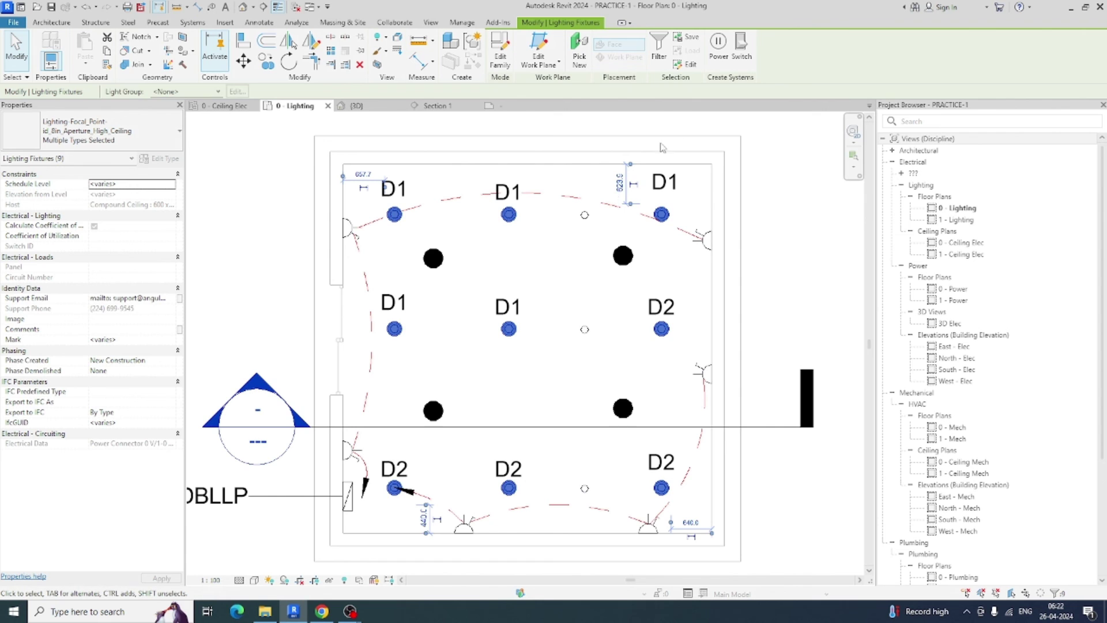
Create a power circuit from the selected lights and turn off Thin Lines
left_click(715, 56)
left_click(714, 45)
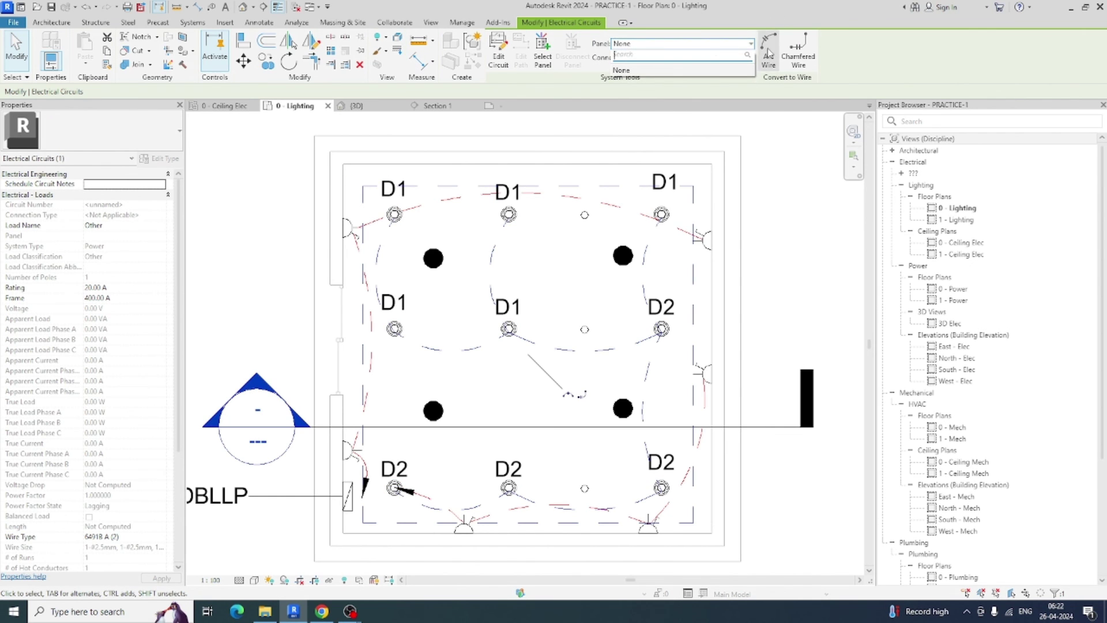
key("Escape")
key("Escape")
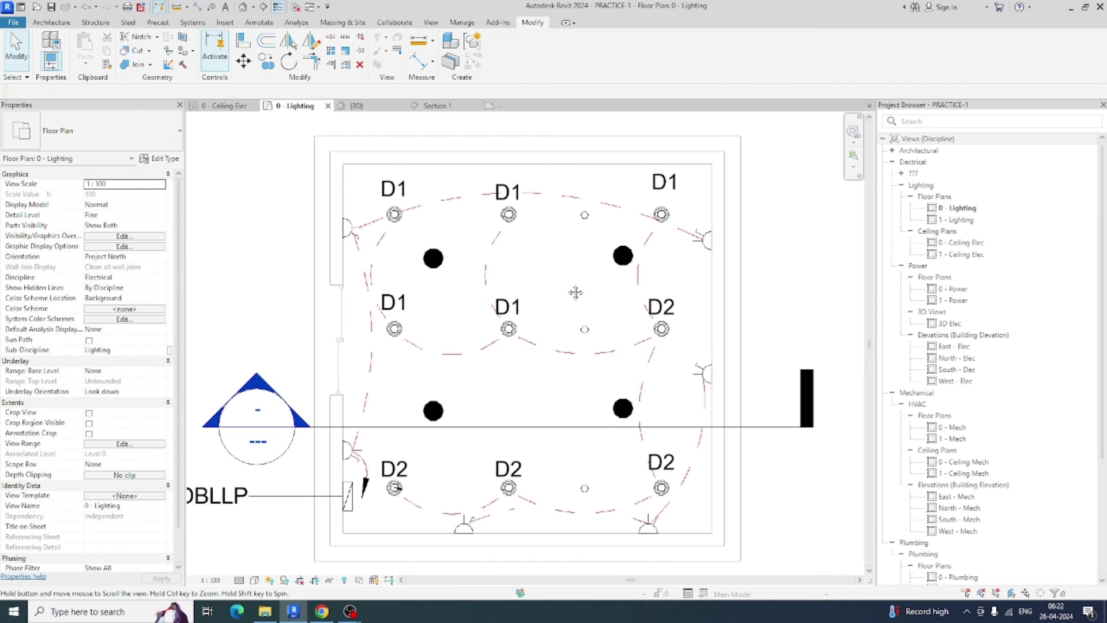
middle_click_drag(568, 288, 571, 279)
left_click(277, 9)
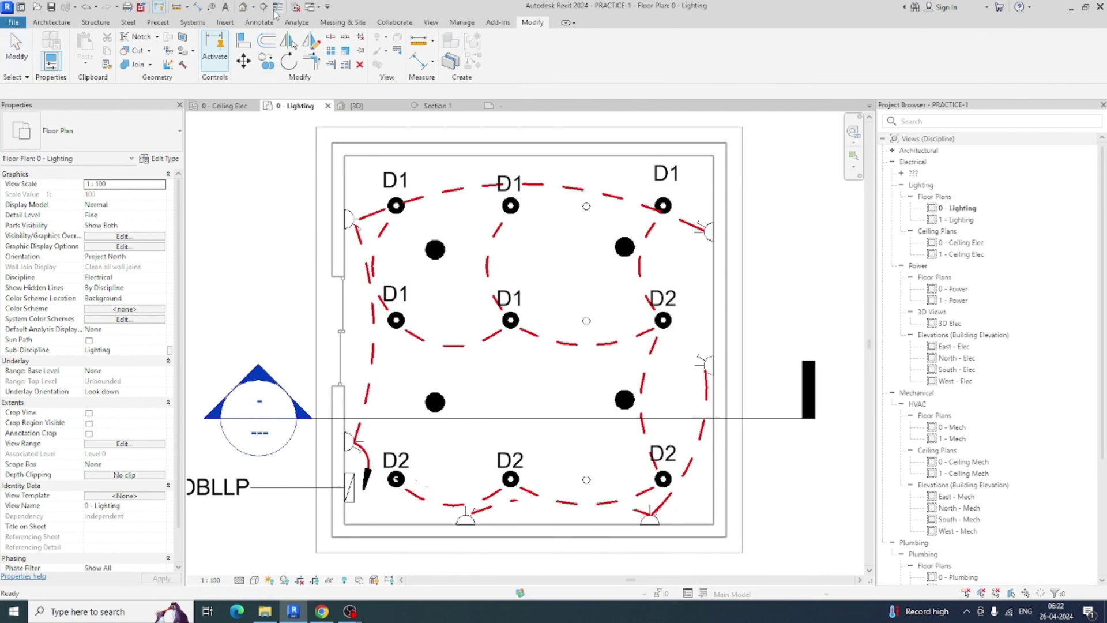
middle_click_drag(504, 400, 472, 390)
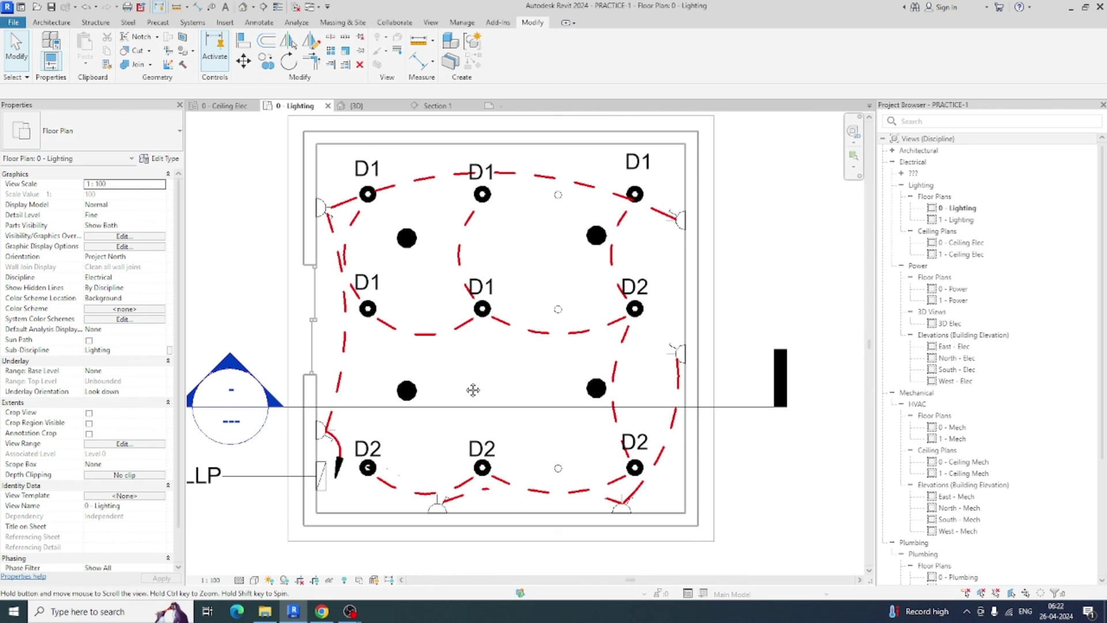
In the 0 - Ceiling Elec plan, window-select all ceiling fixtures and show them in a 3D section box
double_click(948, 242)
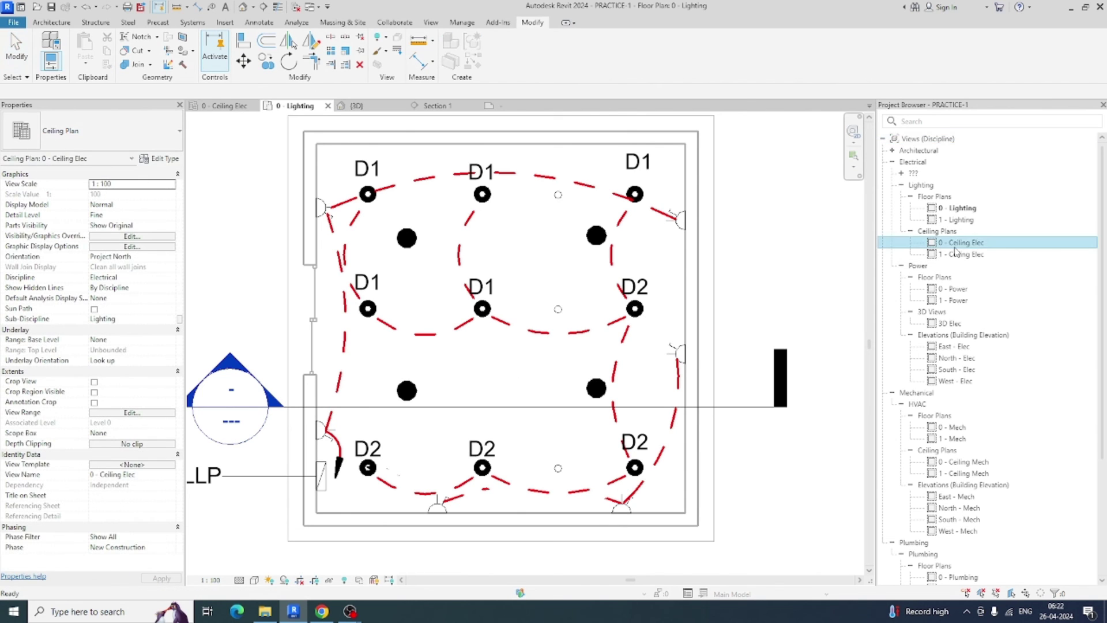
mouse_move(541, 392)
middle_mouse_down()
mouse_move(541, 328)
mouse_move(535, 376)
middle_mouse_up()
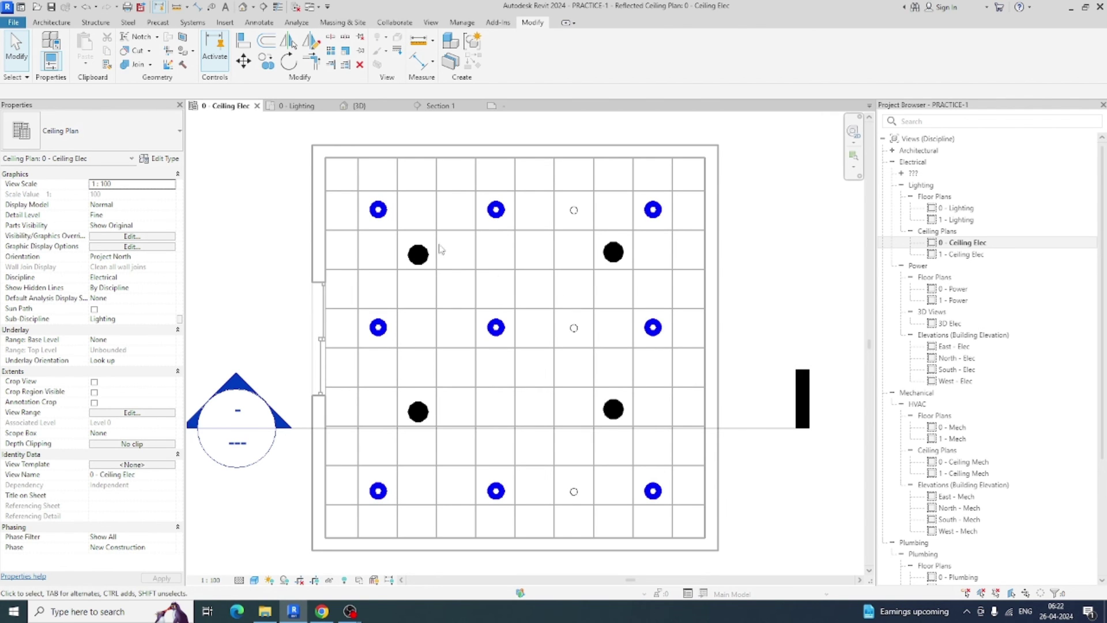
left_click_drag(271, 172, 708, 546)
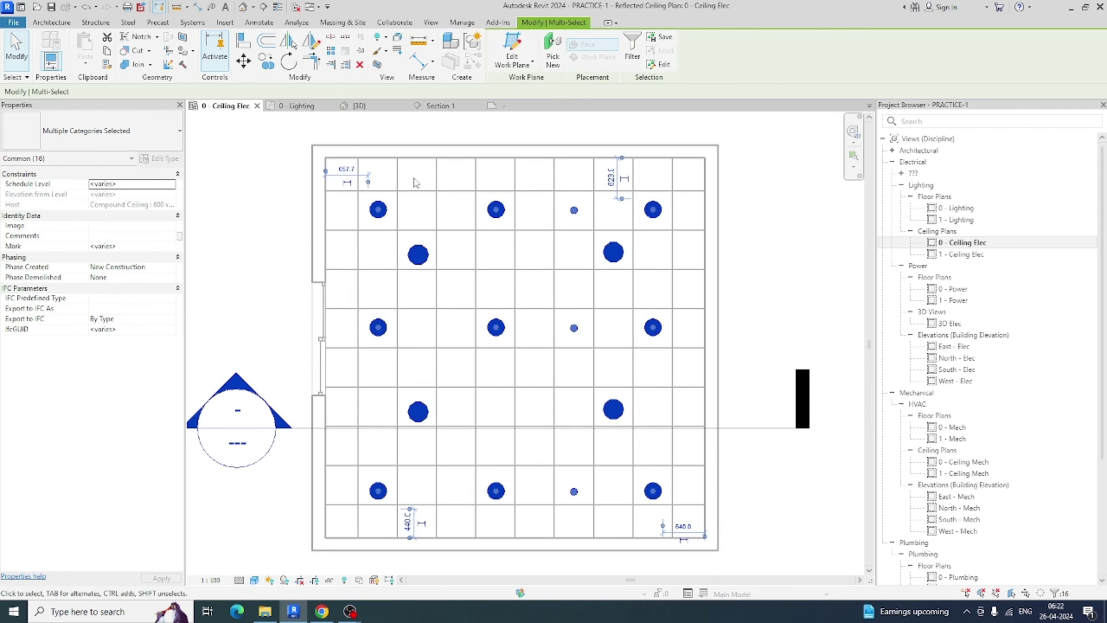
left_click(380, 64)
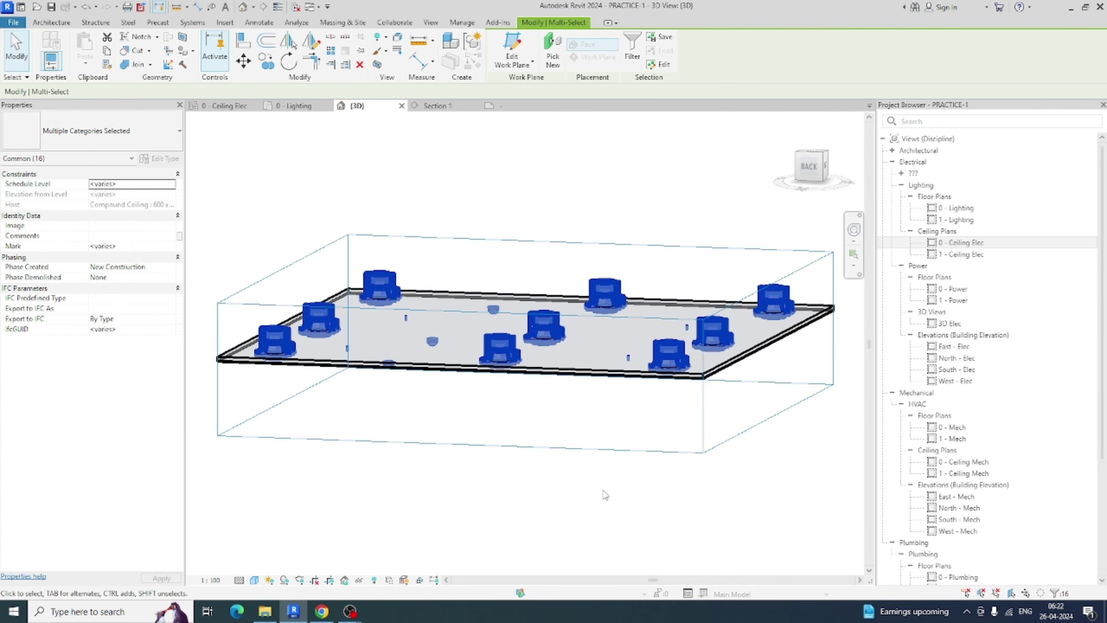